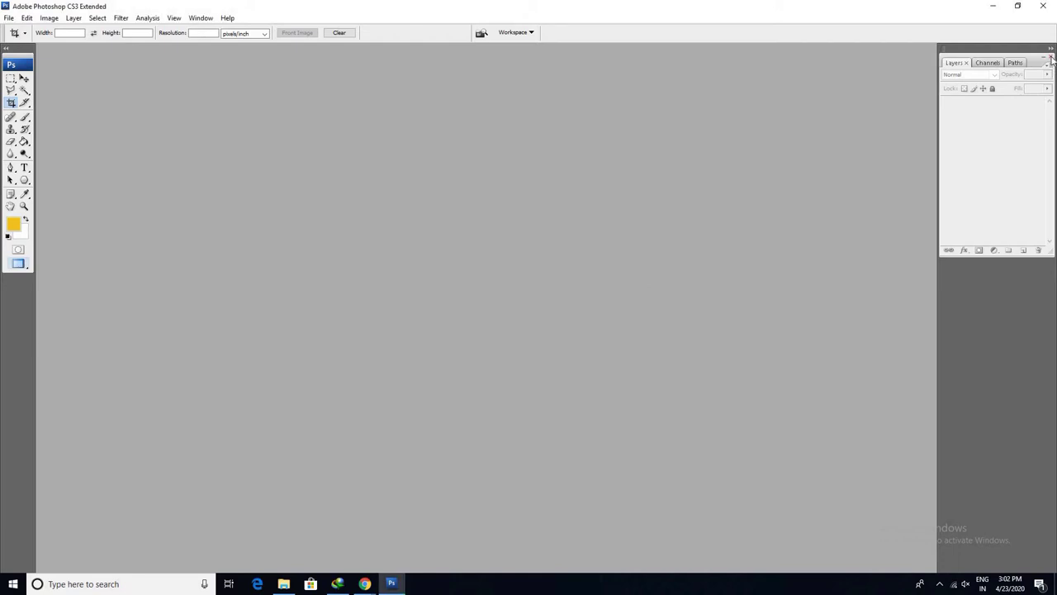
- Close the Layers panel and dismiss the Open dialog, leaving an empty workspace
{"action": "left_click", "coordinate": [1051, 58]}
{"action": "double_click", "coordinate": [501, 304]}
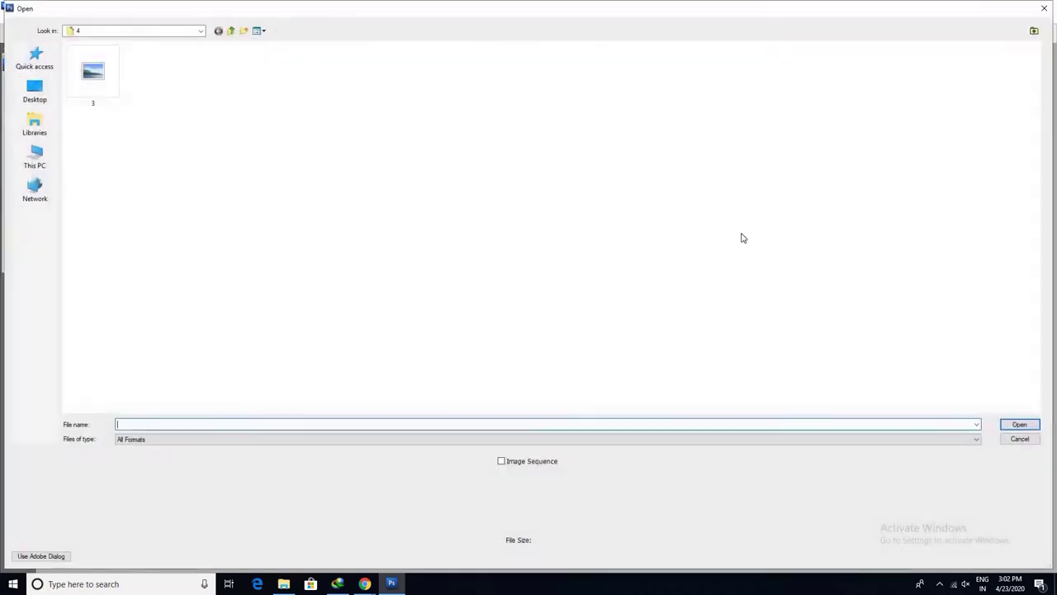
{"action": "left_click", "coordinate": [1020, 439]}
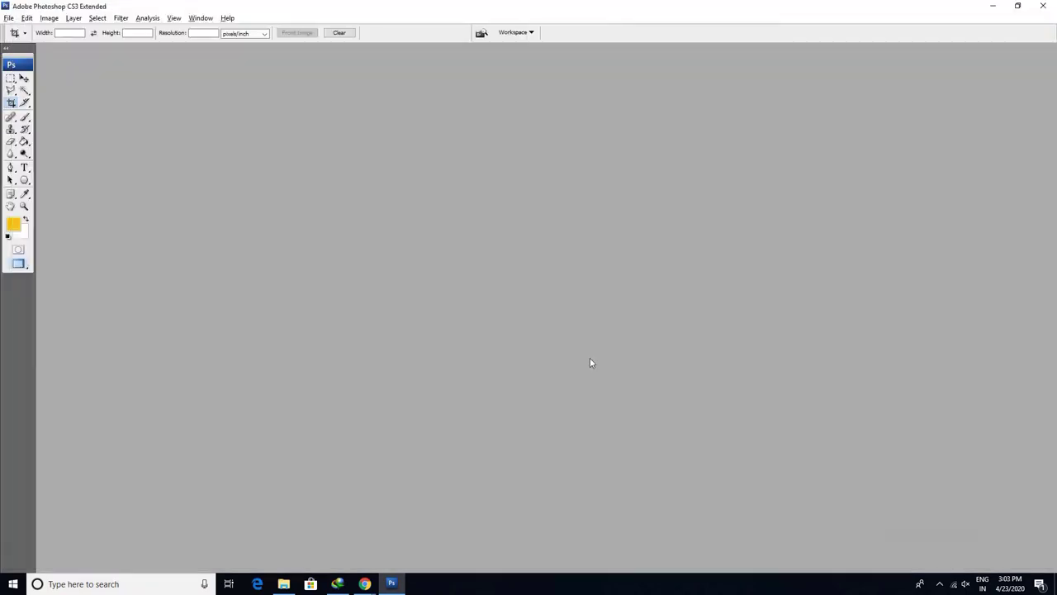
{"action": "key", "text": "alt+w"}
{"action": "key", "text": "Escape"}
- Drag the wedding photos _MG_8962 and _MG_8981 from File Explorer into Photoshop
{"action": "left_click", "coordinate": [283, 583]}
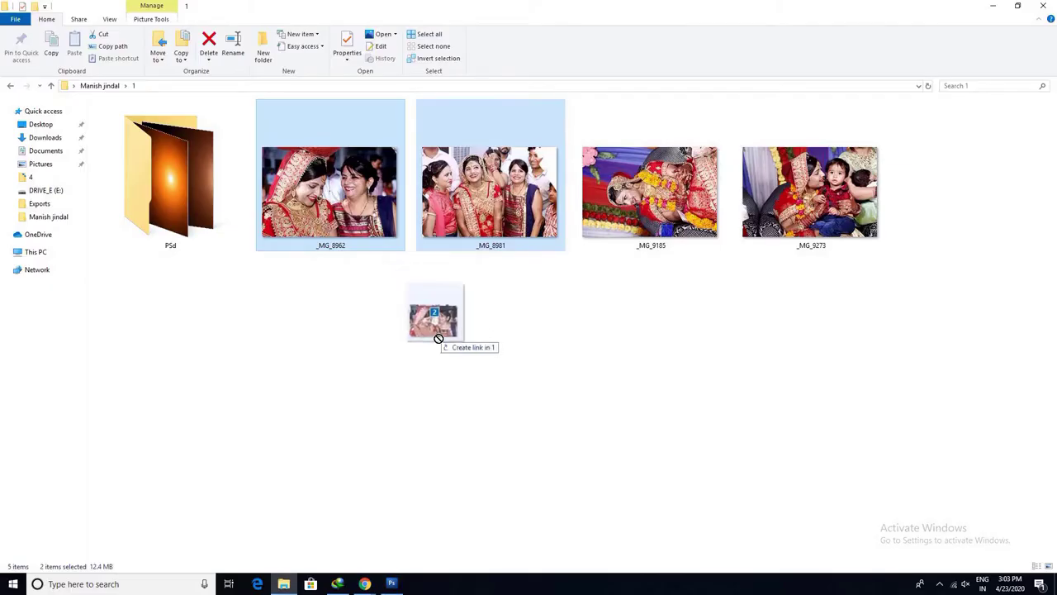
{"action": "left_click_drag", "start_coordinate": [367, 250], "coordinate": [439, 339]}
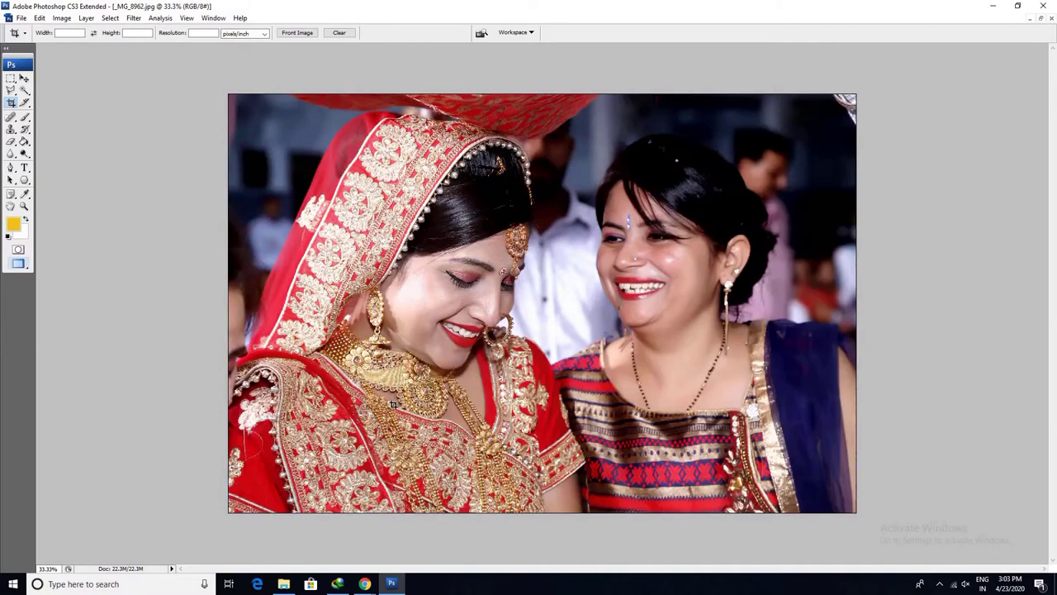
- Crop the photo down to a small embroidery detail
{"action": "left_click_drag", "start_coordinate": [393, 404], "coordinate": [563, 484]}
{"action": "key", "text": "Return"}
{"action": "key", "text": "alt+w"}
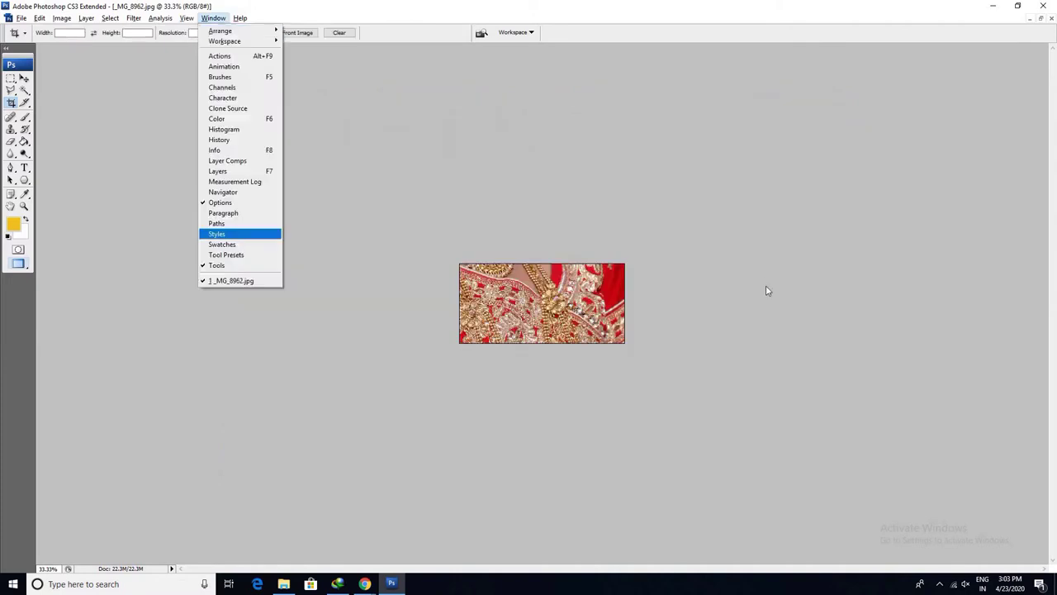
{"action": "key", "text": "Escape"}
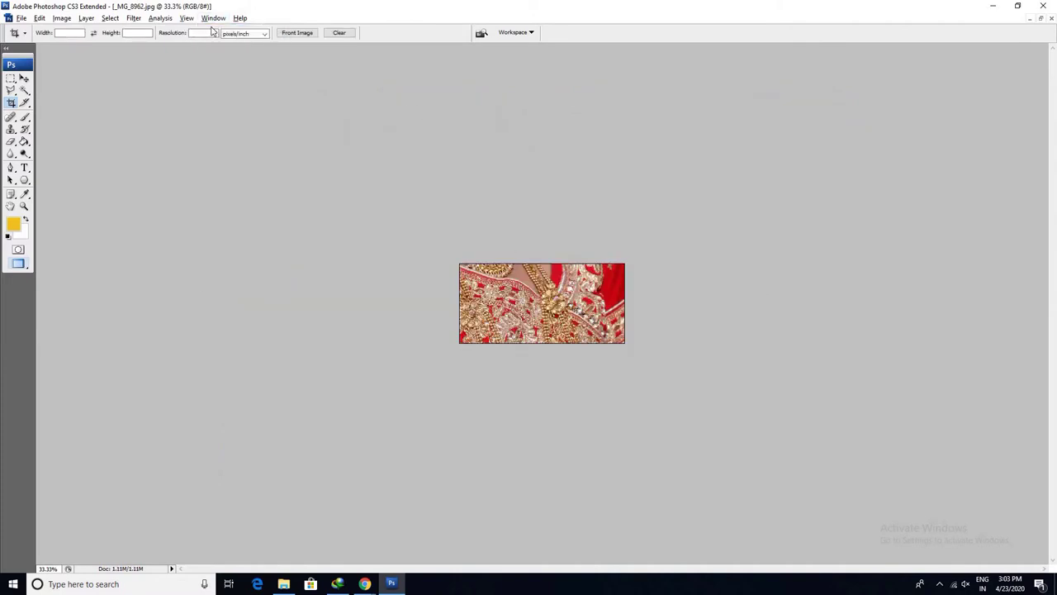
- Show the Actions panel, delete Action 1 and start a new action
{"action": "left_click", "coordinate": [213, 18]}
{"action": "left_click", "coordinate": [227, 58]}
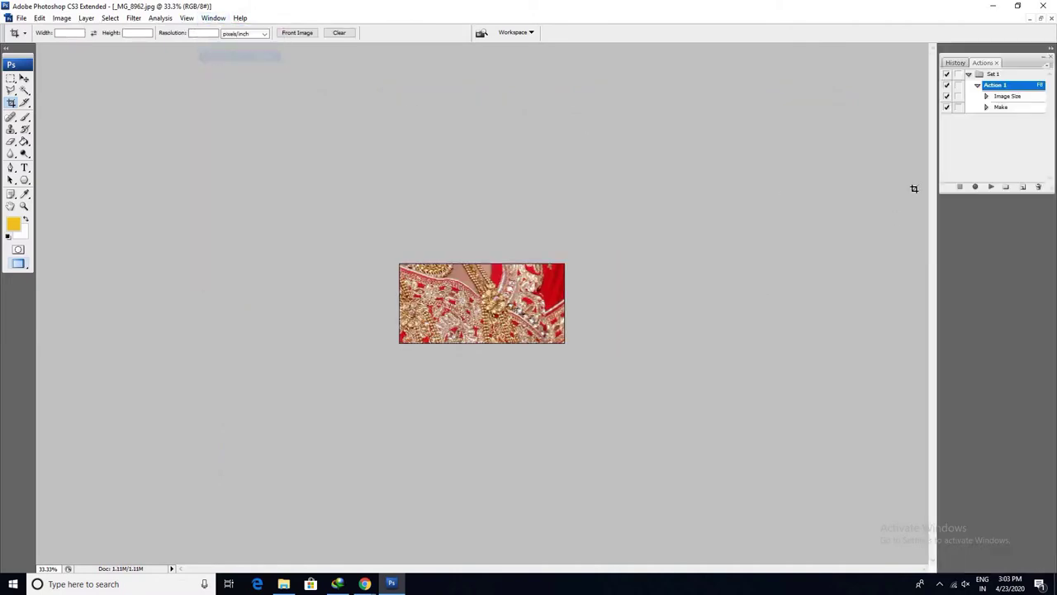
{"action": "left_click", "coordinate": [1039, 188]}
{"action": "key", "text": "Return"}
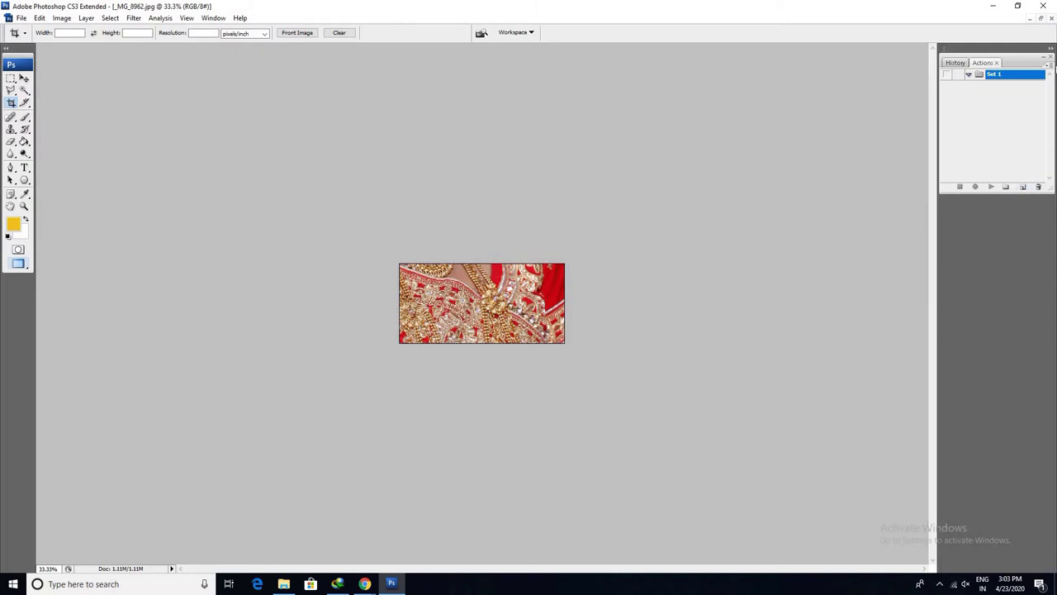
{"action": "left_click", "coordinate": [1050, 66]}
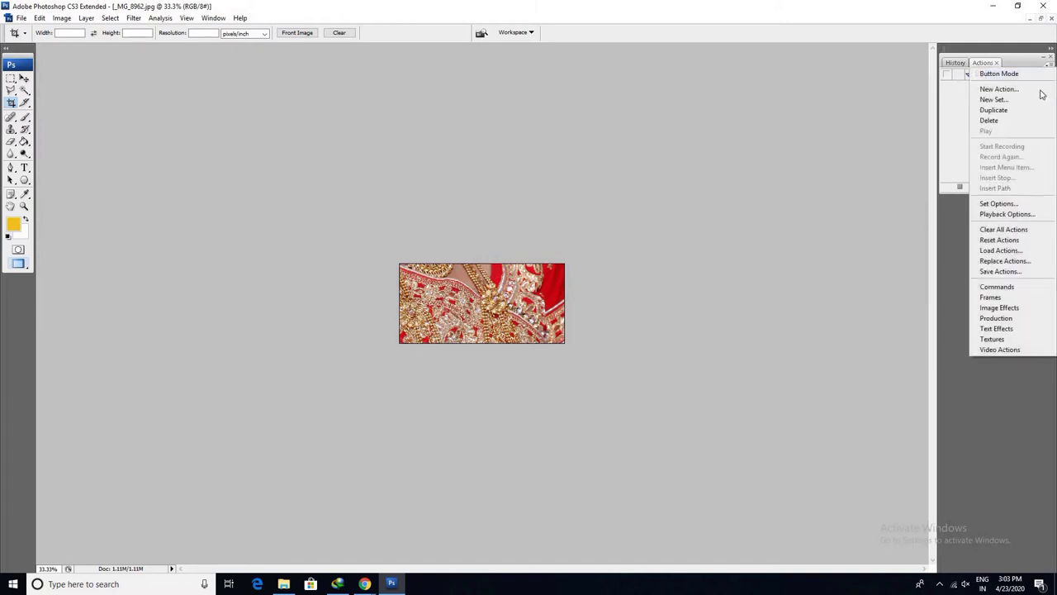
{"action": "left_click", "coordinate": [1041, 90]}
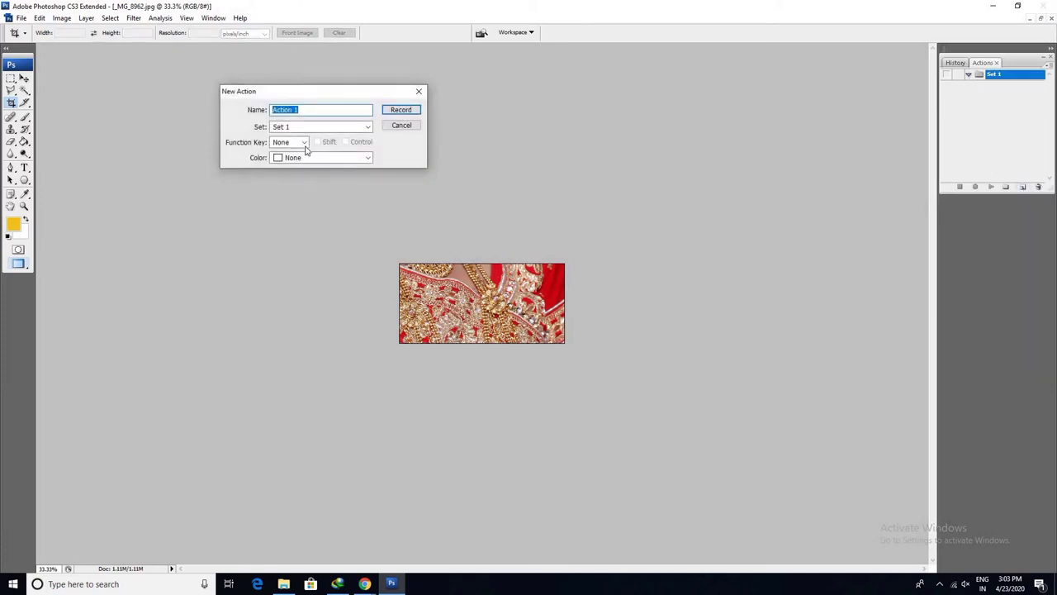
- Name the new action 'size 12x36', assign function key F8, and start recording
{"action": "left_click", "coordinate": [305, 144]}
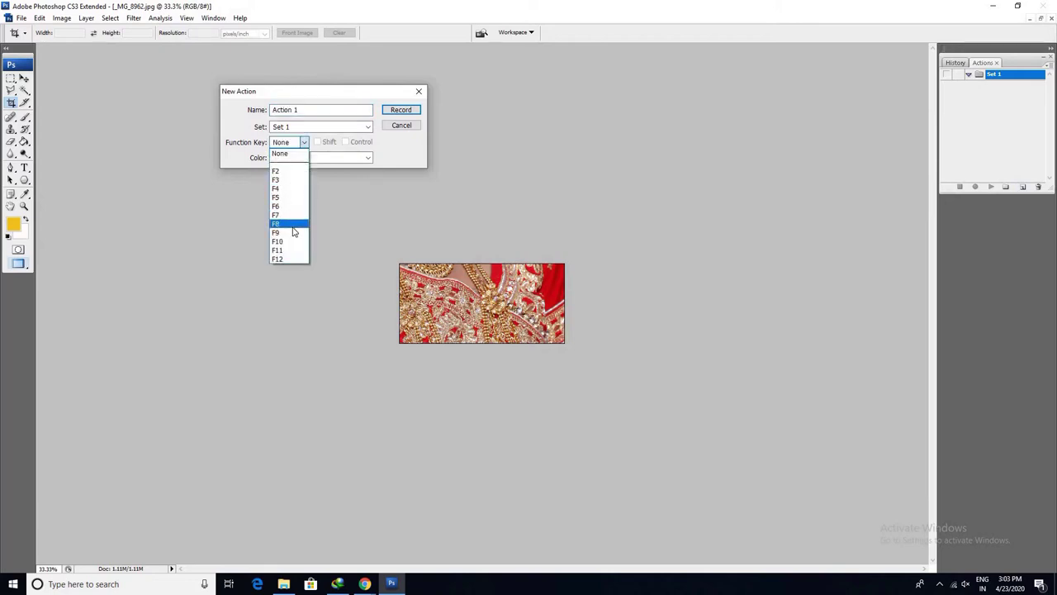
{"action": "left_click", "coordinate": [292, 226]}
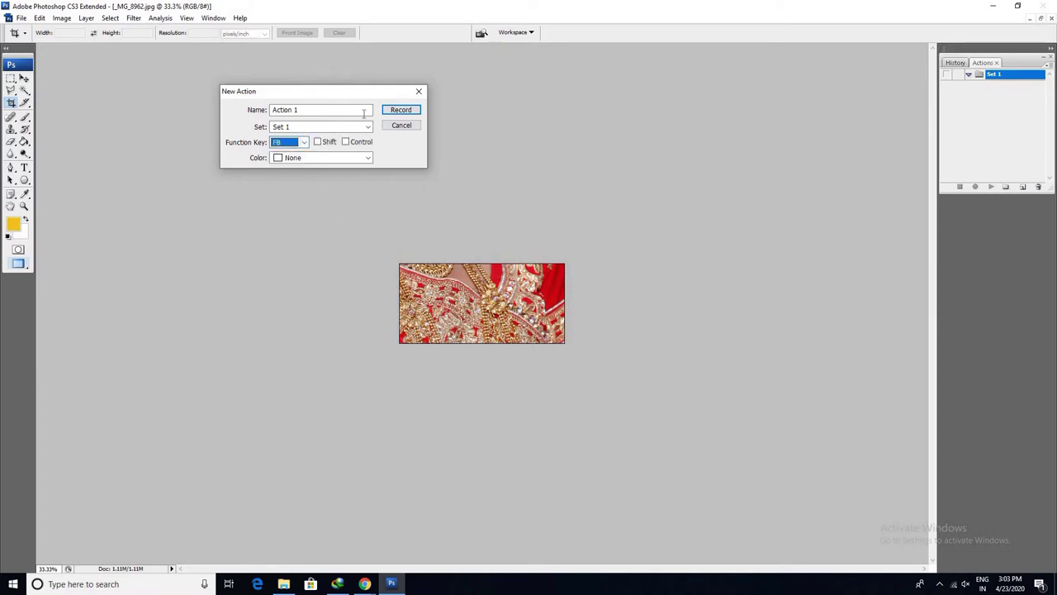
{"action": "left_click_drag", "start_coordinate": [330, 110], "coordinate": [170, 113]}
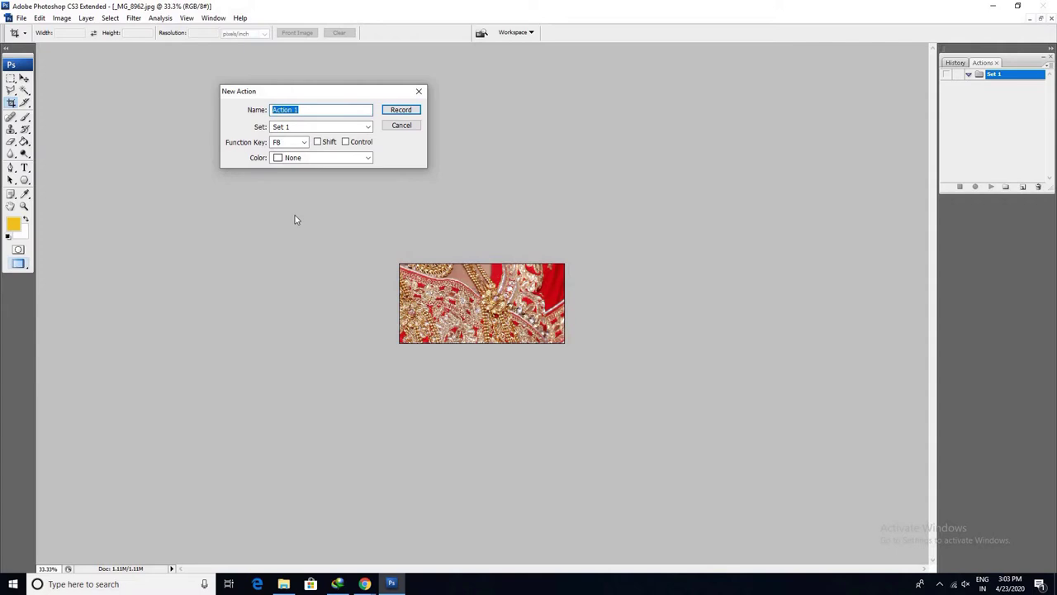
{"action": "type", "text": "size 12x36"}
{"action": "left_click", "coordinate": [402, 110]}
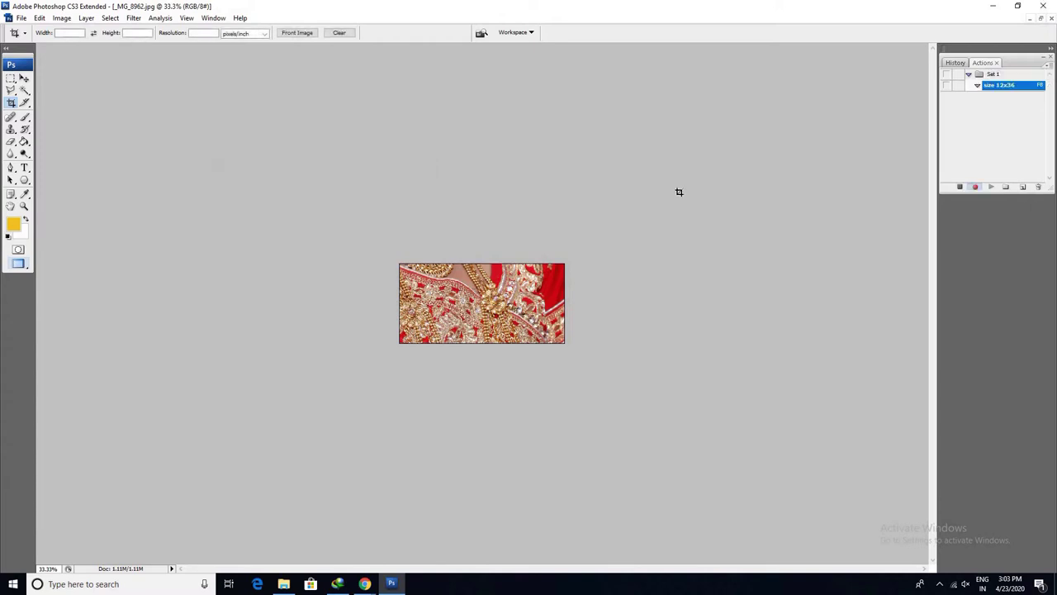
{"action": "key", "text": "alt+i"}
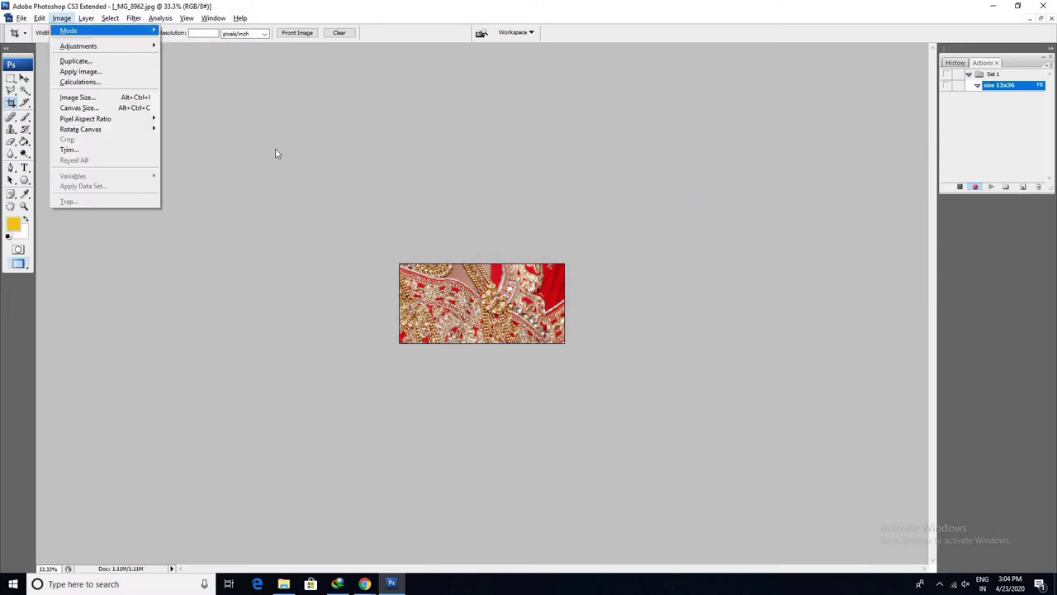
- Resize the image to 36 × 12 inches at 200 pixels/inch with Constrain Proportions off
{"action": "key", "text": "Down"}
{"action": "key", "text": "Down"}
{"action": "key", "text": "Down"}
{"action": "key", "text": "Return"}
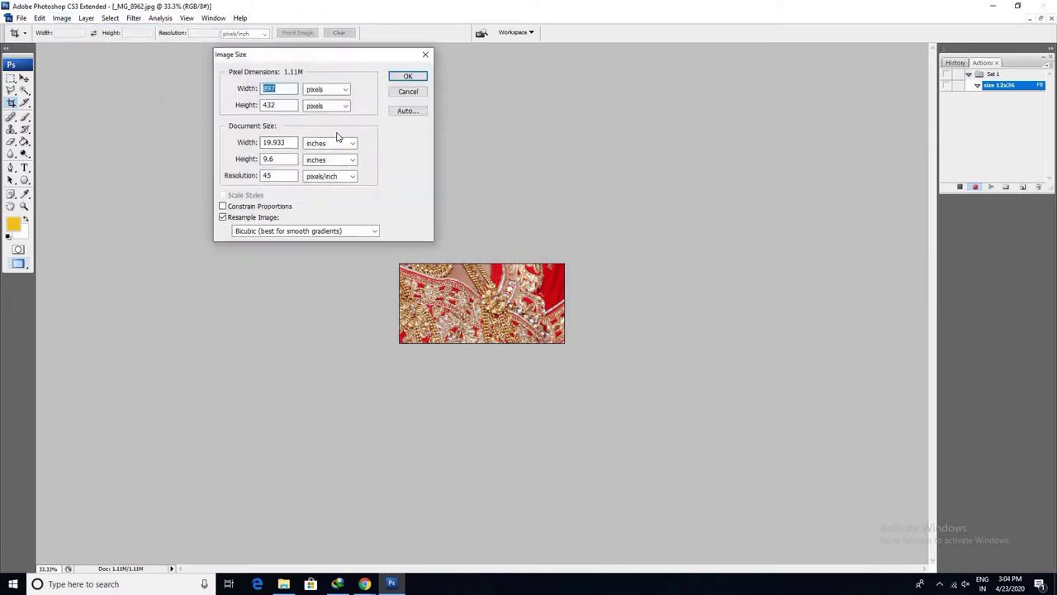
{"action": "left_click", "coordinate": [336, 143]}
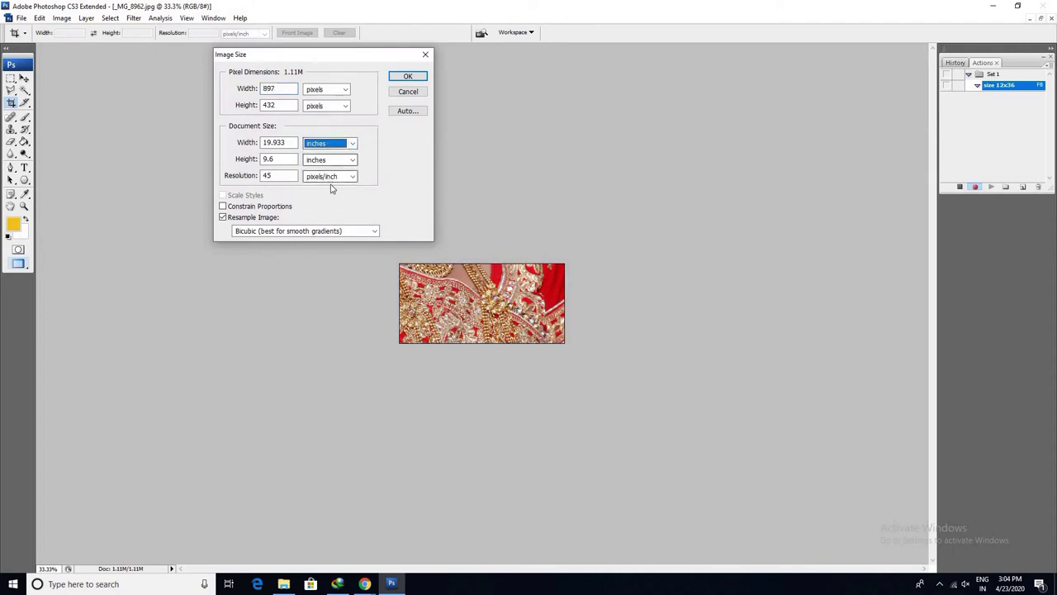
{"action": "double_click", "coordinate": [281, 143]}
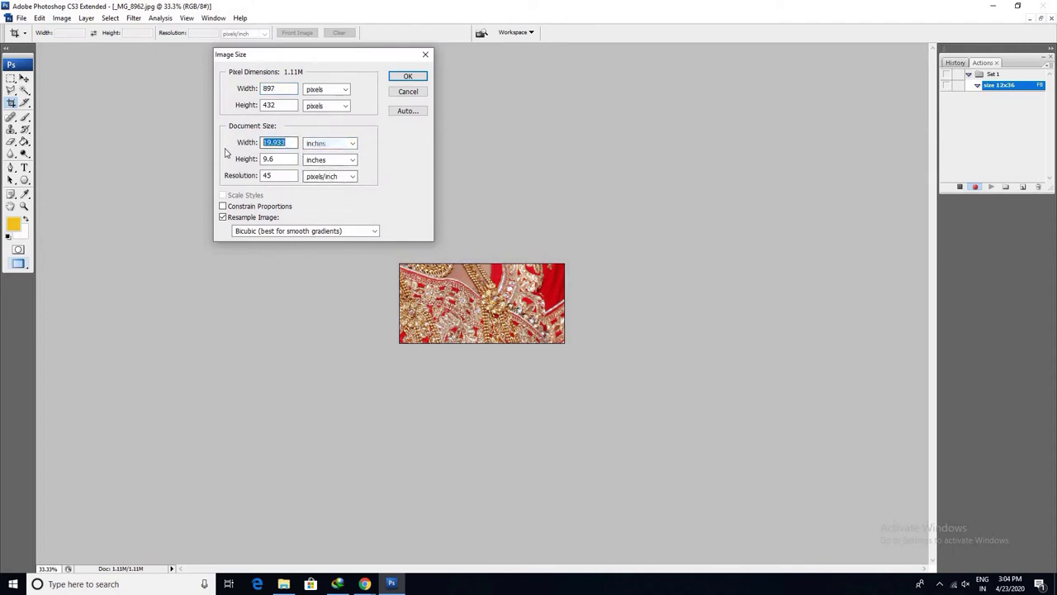
{"action": "type", "text": "36"}
{"action": "key", "text": "Tab"}
{"action": "key", "text": "Tab"}
{"action": "type", "text": "12"}
{"action": "key", "text": "Tab"}
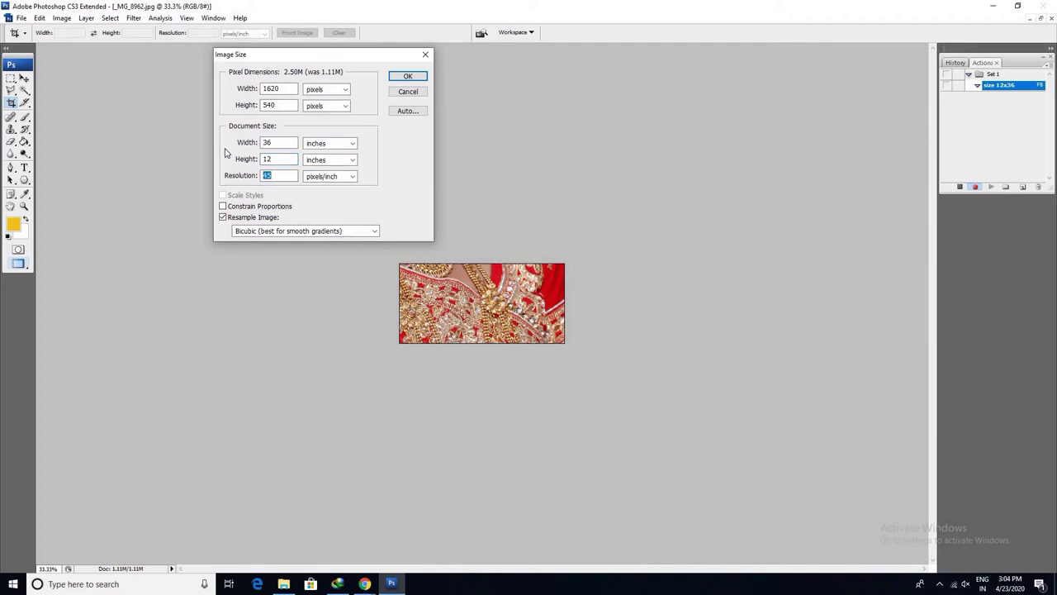
{"action": "type", "text": "200"}
{"action": "left_click", "coordinate": [407, 77]}
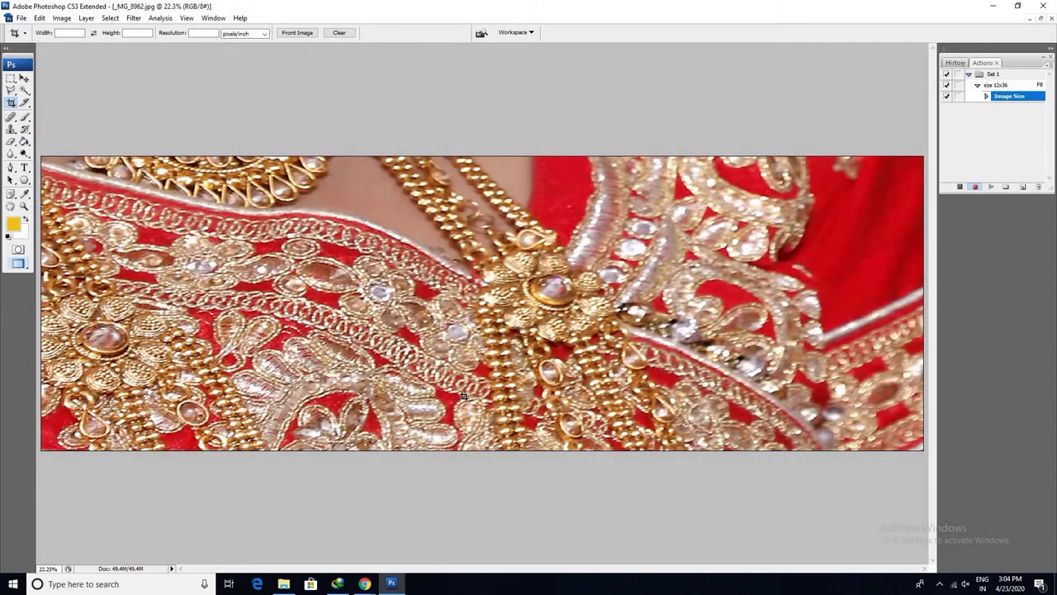
- Add a vertical guide at 18 inches
{"action": "key", "text": "alt+v"}
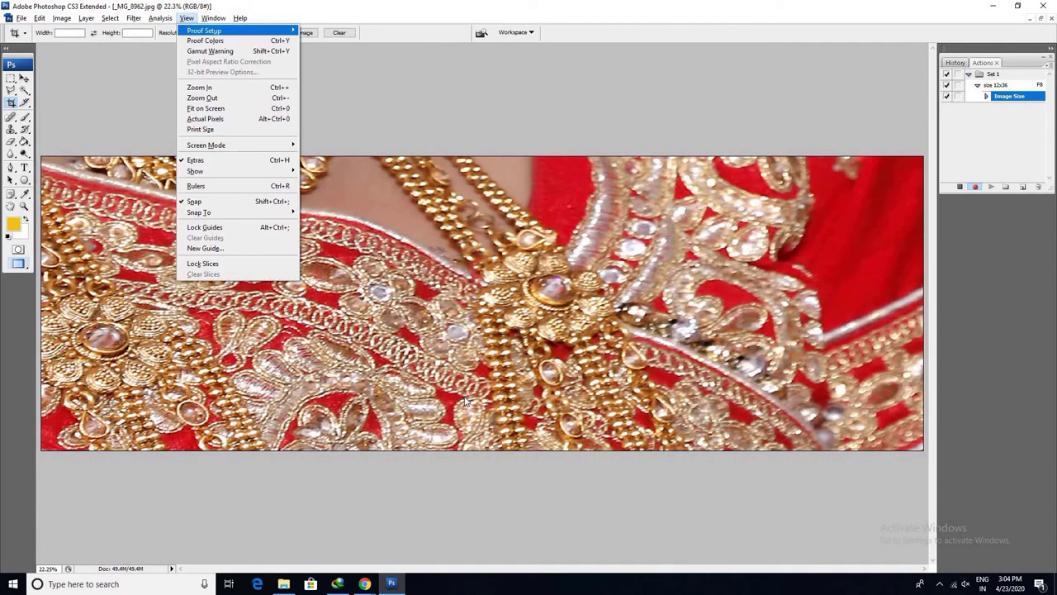
{"action": "left_click", "coordinate": [248, 248]}
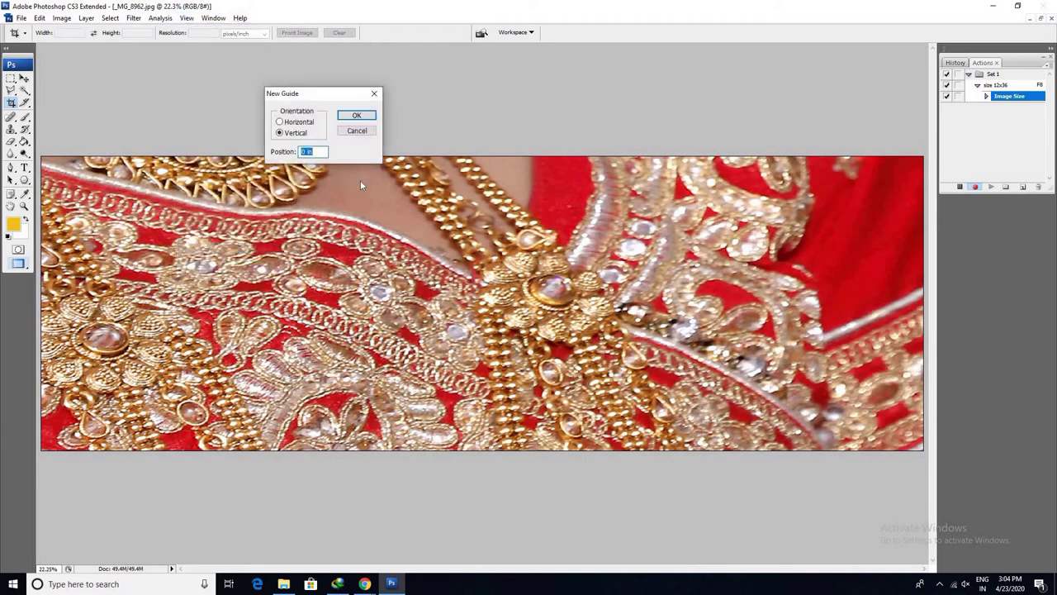
{"action": "type", "text": "18"}
{"action": "key", "text": "Return"}
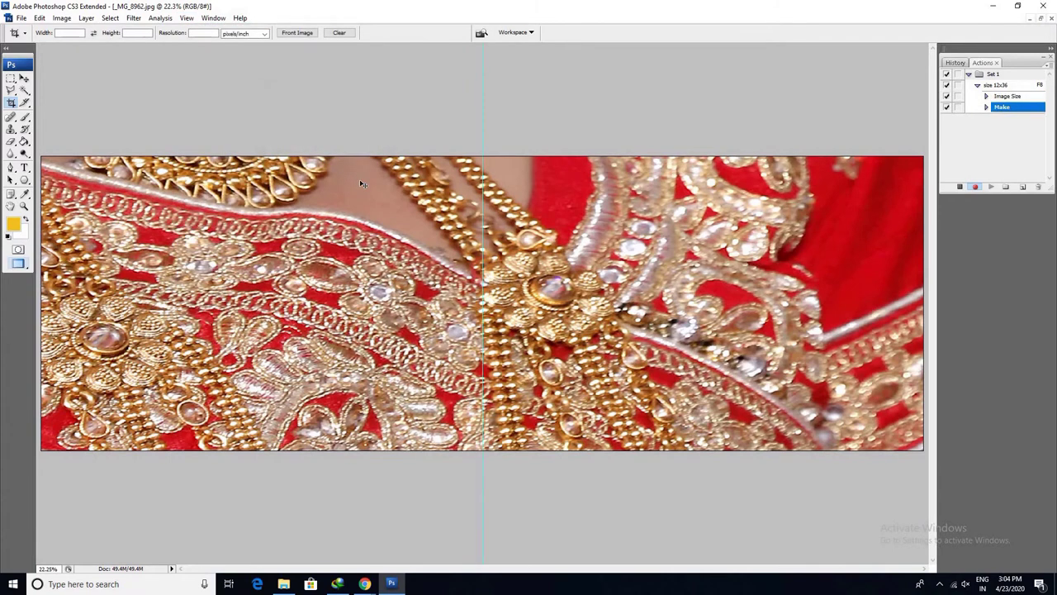
- Stop recording the size 12x36 action and hide the side panels
{"action": "key", "text": "ctrl+minus"}
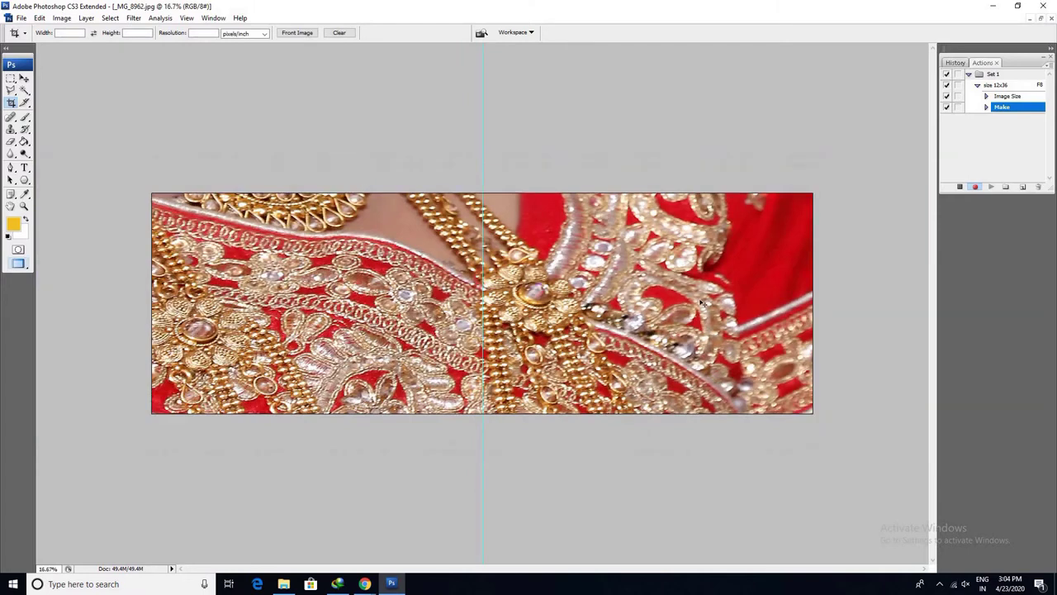
{"action": "left_click", "coordinate": [960, 187]}
{"action": "key", "text": "shift+Tab"}
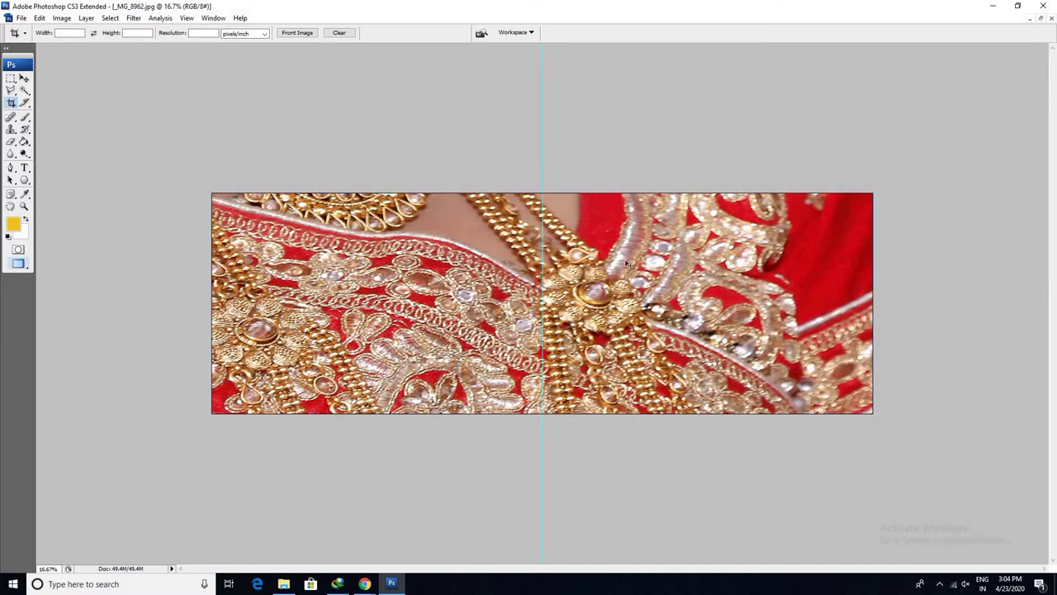
- Clear the image to white and show the Swatches panel
{"action": "key", "text": "Delete"}
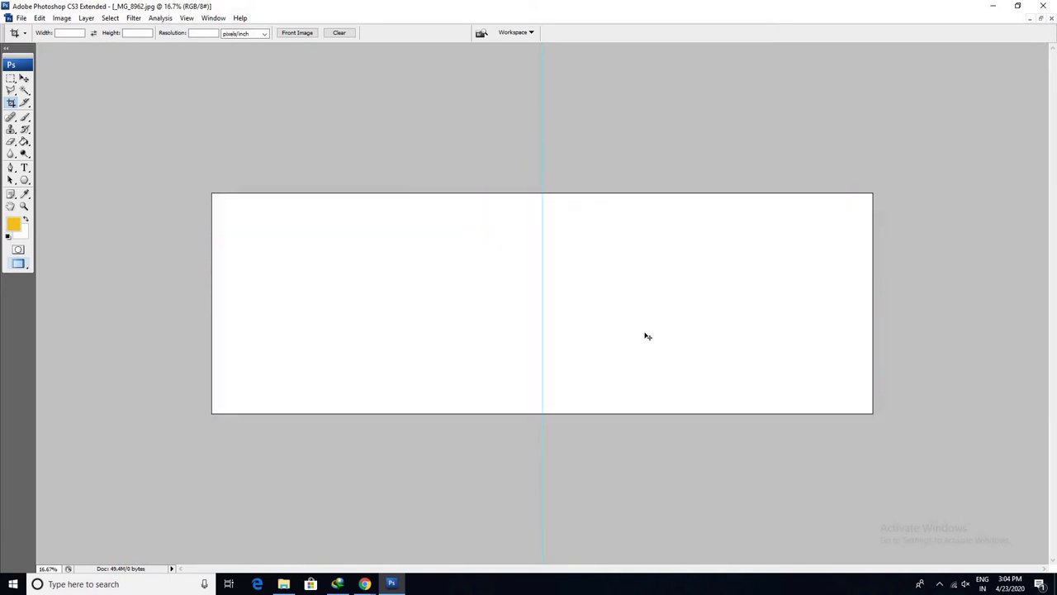
{"action": "key", "text": "alt+w"}
{"action": "key", "text": "Up"}
{"action": "key", "text": "Up"}
{"action": "key", "text": "Up"}
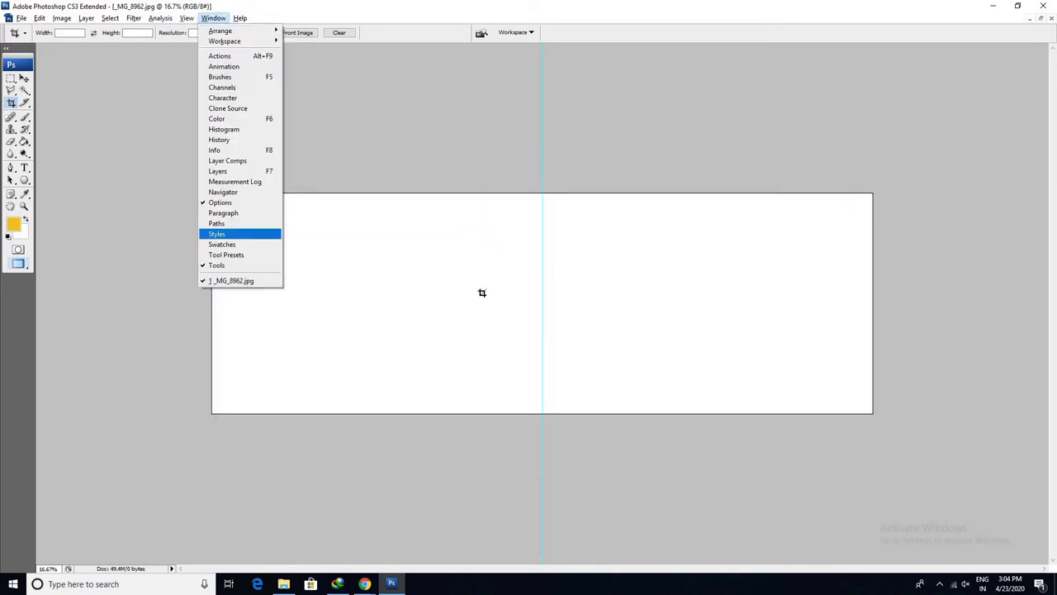
{"action": "key", "text": "Escape"}
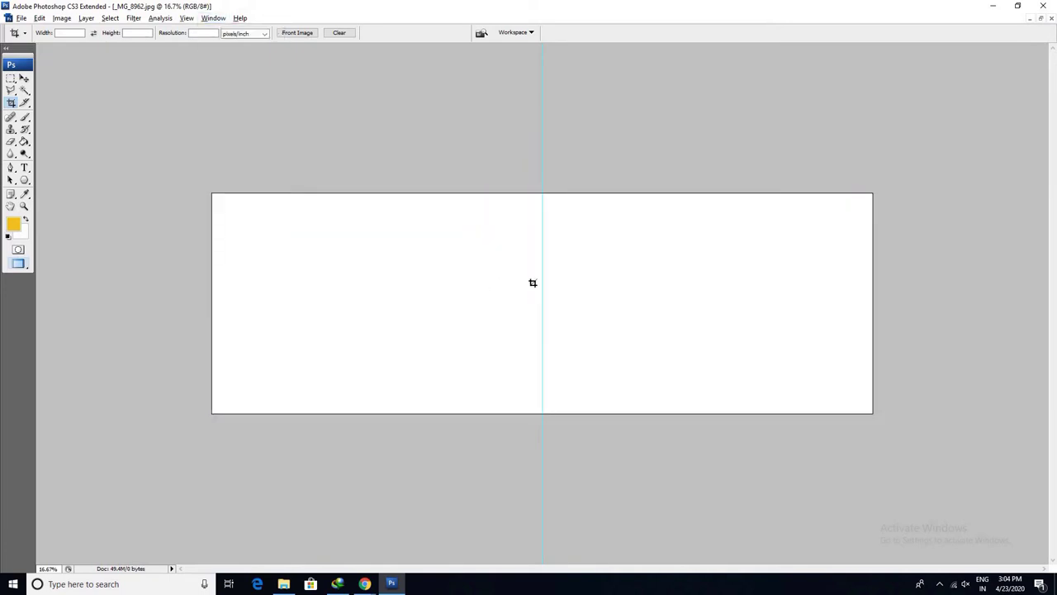
{"action": "key", "text": "alt+w"}
{"action": "key", "text": "Escape"}
{"action": "key", "text": "alt+w"}
{"action": "key", "text": "Up"}
{"action": "key", "text": "Up"}
{"action": "key", "text": "Up"}
{"action": "key", "text": "Down"}
{"action": "key", "text": "Return"}
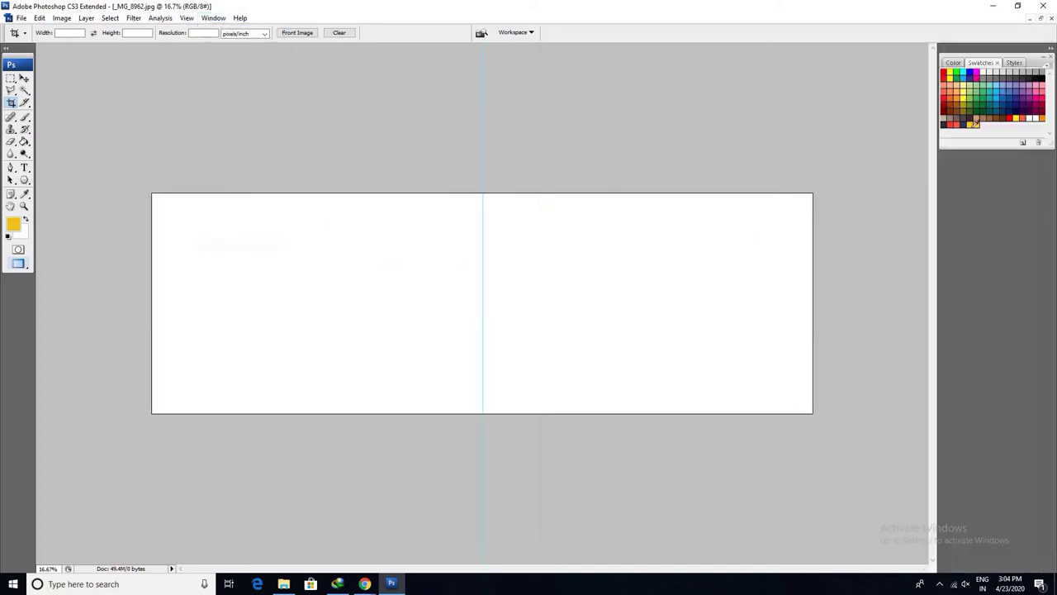
- Fill the page with yellow and paste the jewellery photo as Layer 1
{"action": "key", "text": "alt+BackSpace"}
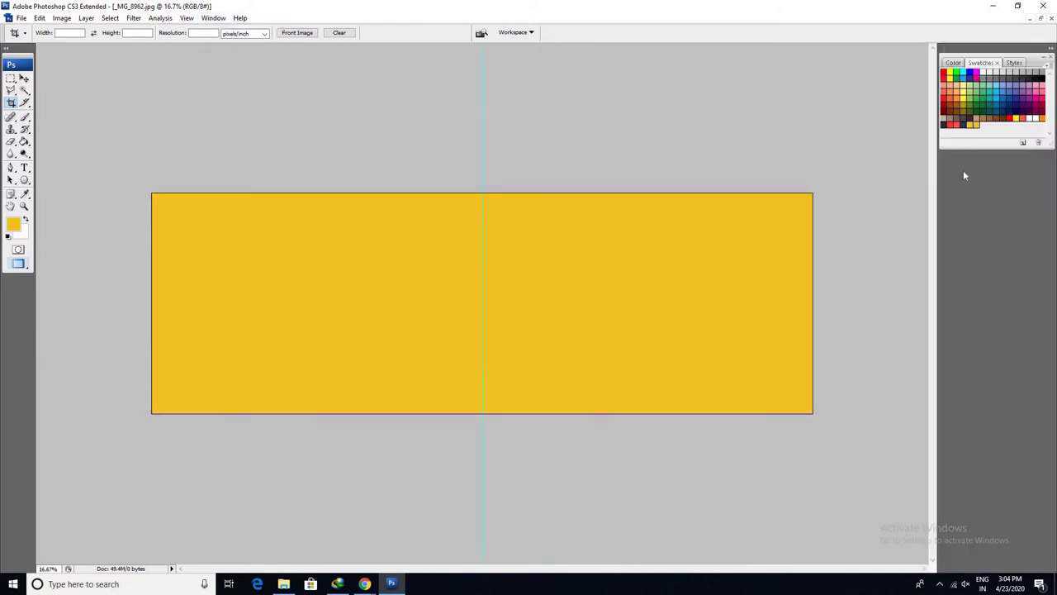
{"action": "key", "text": "ctrl+0"}
{"action": "key", "text": "ctrl+v"}
{"action": "key", "text": "ctrl+minus"}
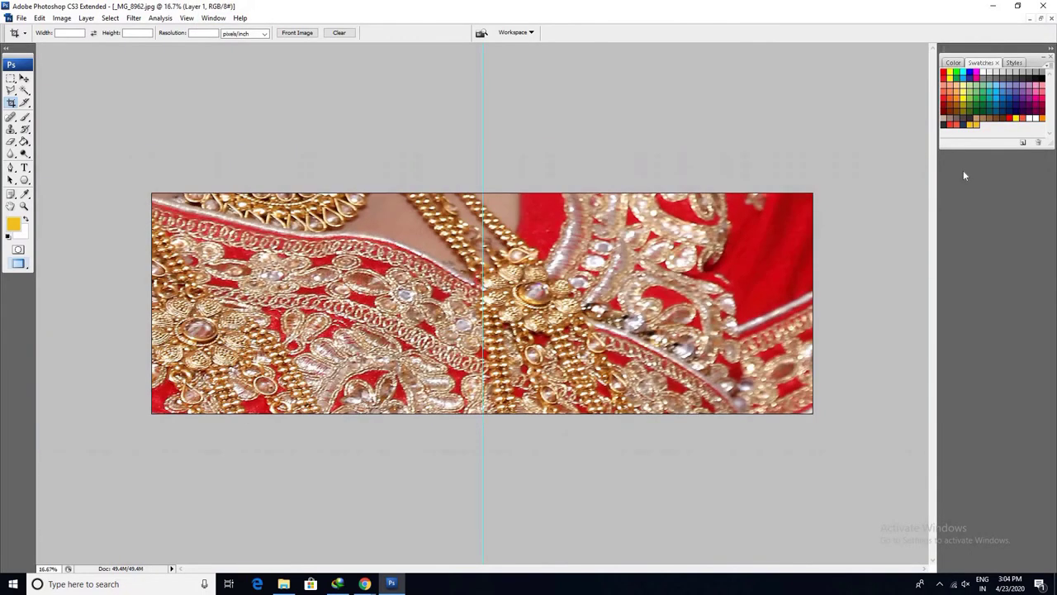
- Apply a Gaussian Blur of about 92.7 px to the jewellery layer, then show Layers
{"action": "key", "text": "alt+t"}
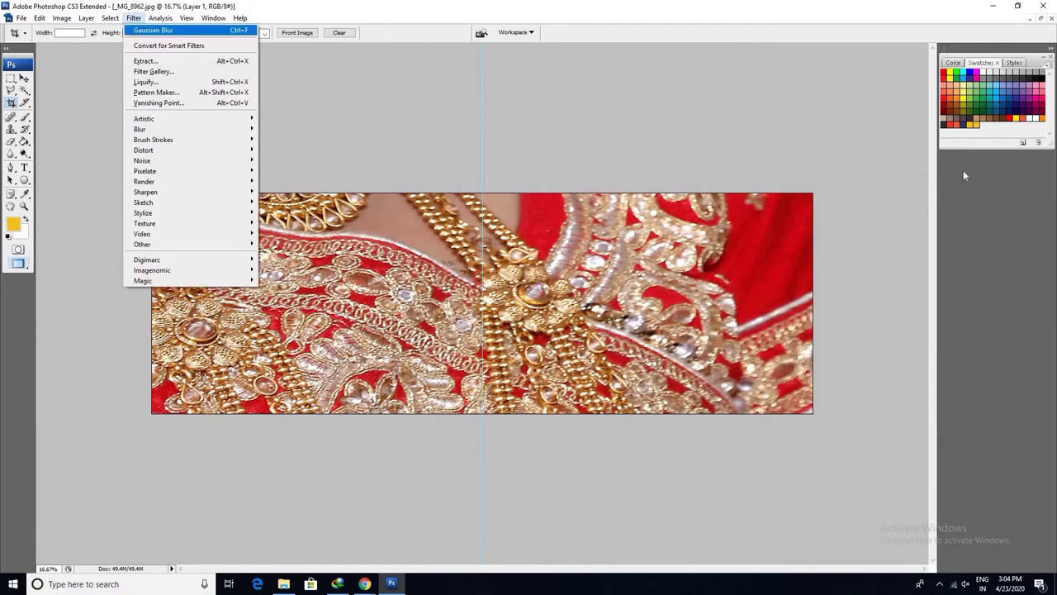
{"action": "key", "text": "b"}
{"action": "key", "text": "Right"}
{"action": "key", "text": "g"}
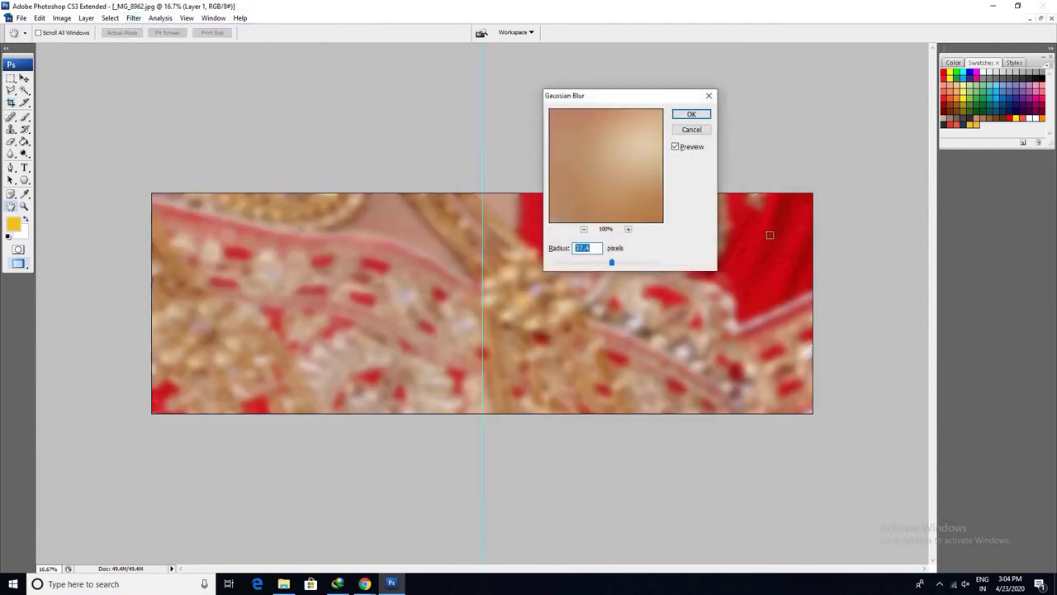
{"action": "left_click", "coordinate": [640, 263]}
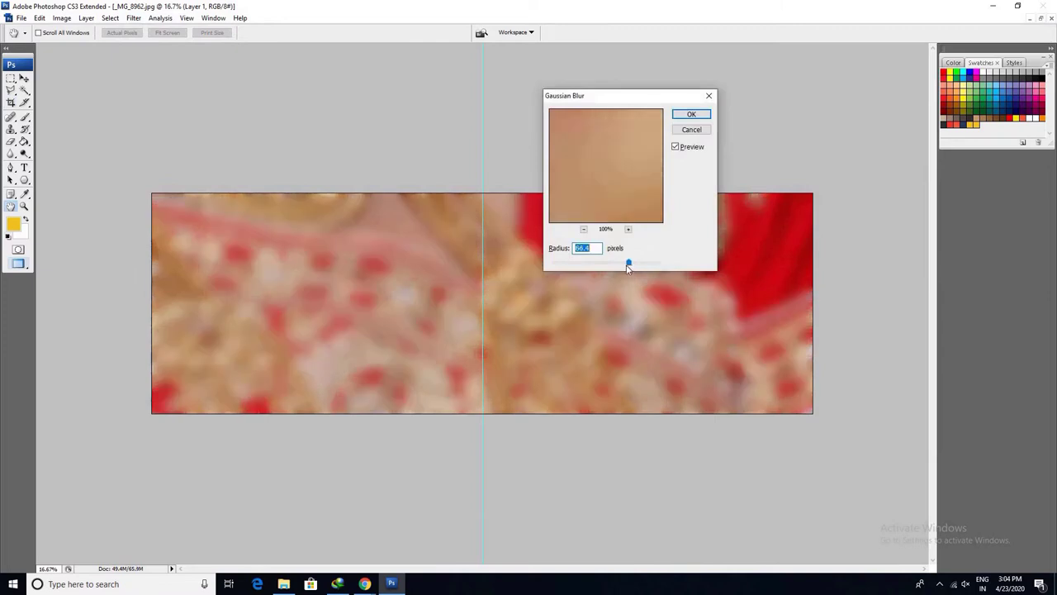
{"action": "left_click_drag", "start_coordinate": [637, 262], "coordinate": [646, 263]}
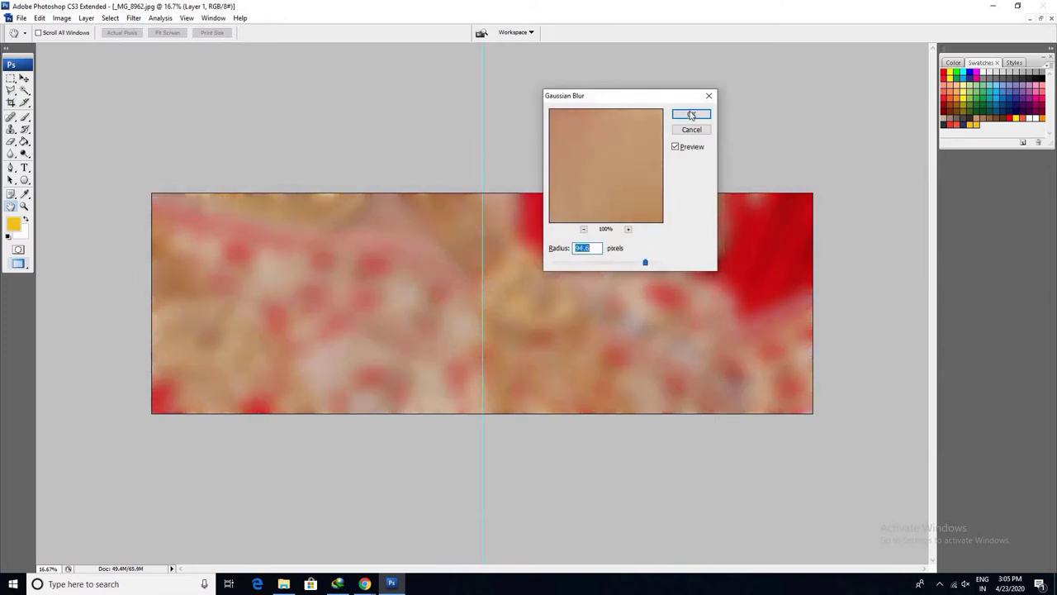
{"action": "key", "text": "Return"}
{"action": "key", "text": "c"}
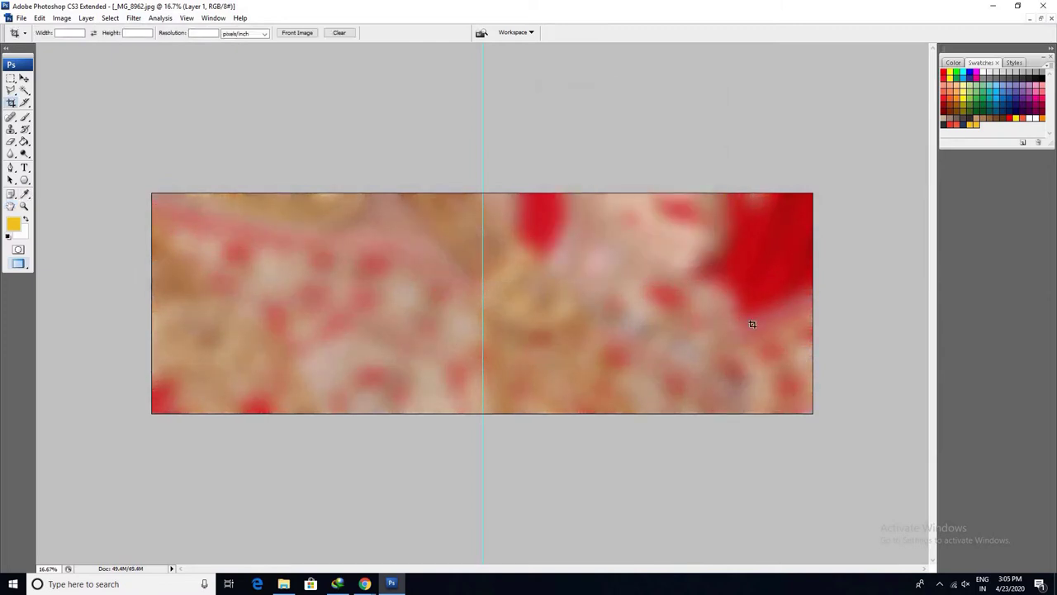
{"action": "key", "text": "F7"}
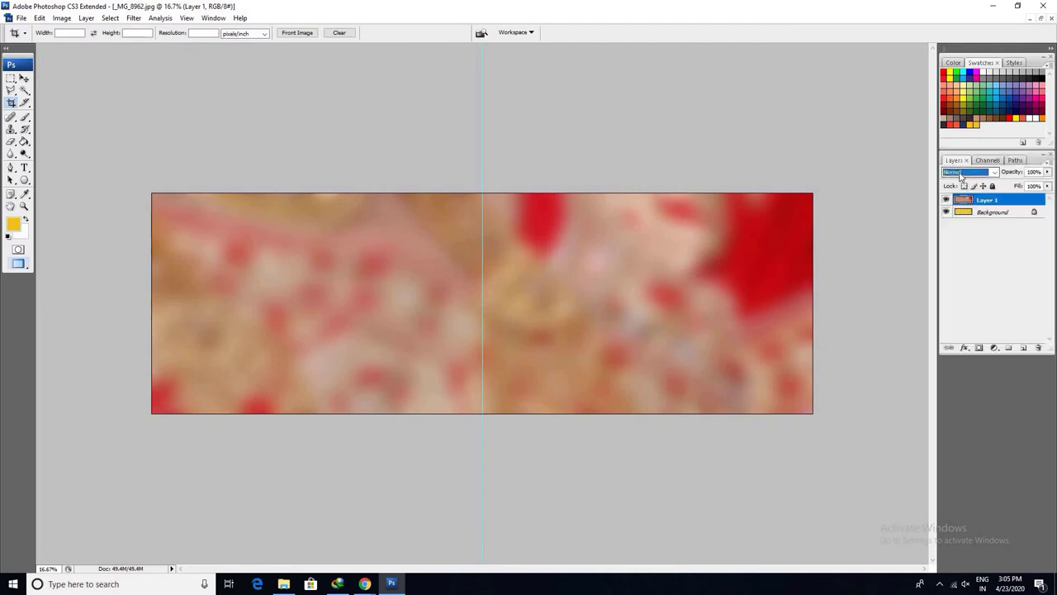
- Set the jewellery layer's blend mode to Overlay
{"action": "left_click", "coordinate": [960, 173]}
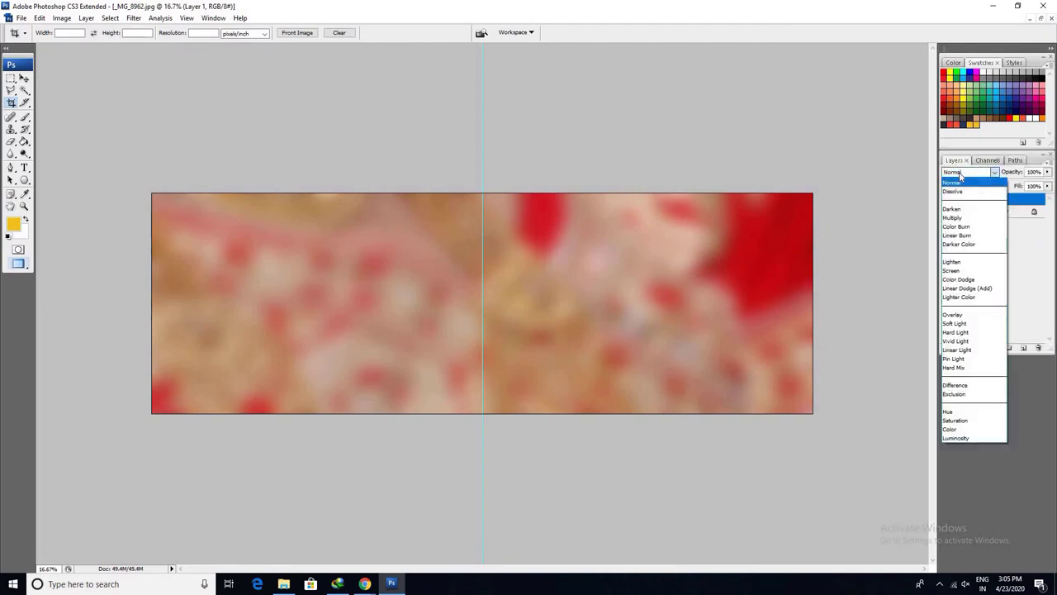
{"action": "left_click", "coordinate": [968, 220]}
{"action": "key", "text": "Down"}
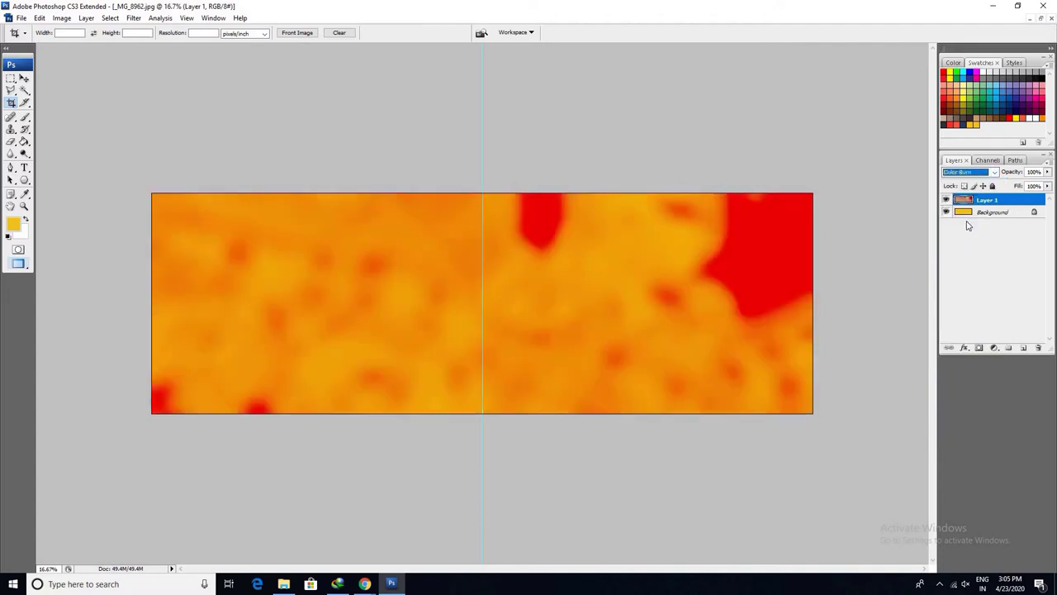
{"action": "key", "text": "Down"}
{"action": "key", "text": "Down"}
{"action": "key", "text": "Down"}
{"action": "key", "text": "Down"}
{"action": "key", "text": "Down"}
{"action": "key", "text": "Down"}
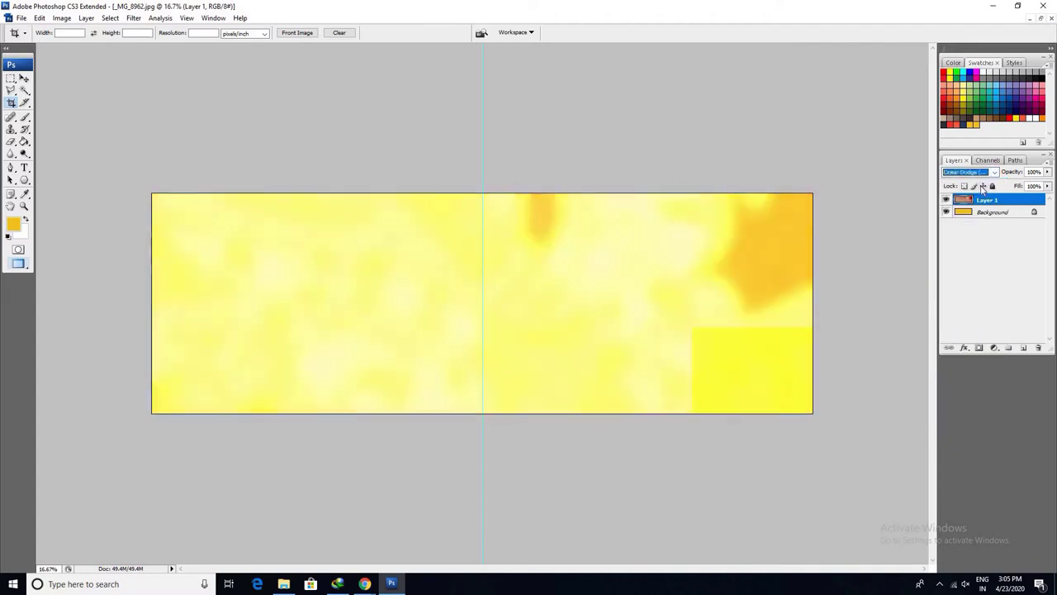
{"action": "key", "text": "Down"}
{"action": "key", "text": "Down"}
{"action": "key", "text": "Down"}
{"action": "key", "text": "Up"}
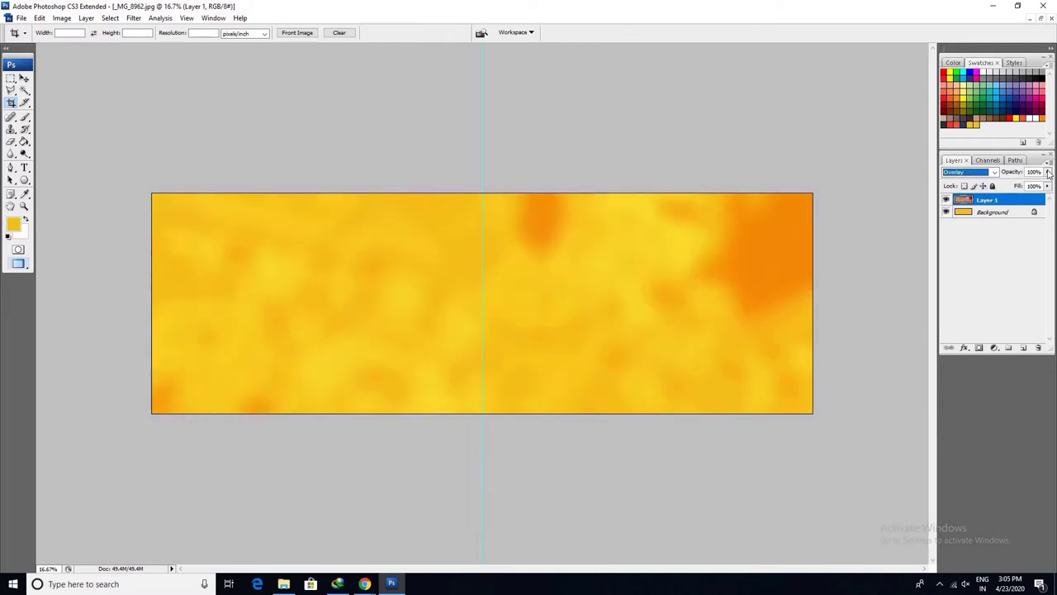
- Adjust the texture layer's opacity with the Layers slider to about 63%
{"action": "left_click", "coordinate": [1050, 157]}
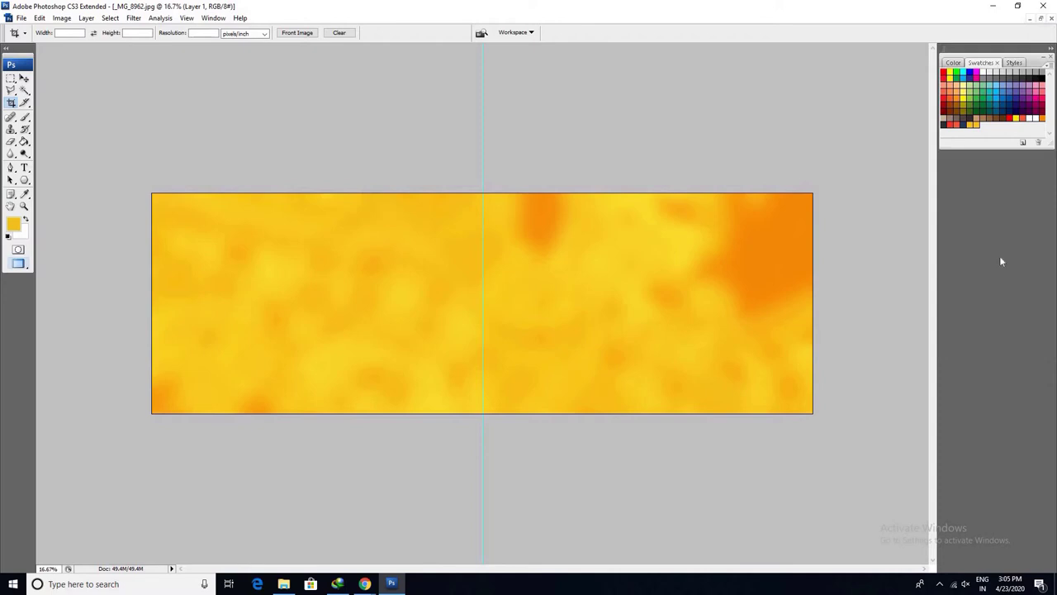
{"action": "key", "text": "ctrl+0"}
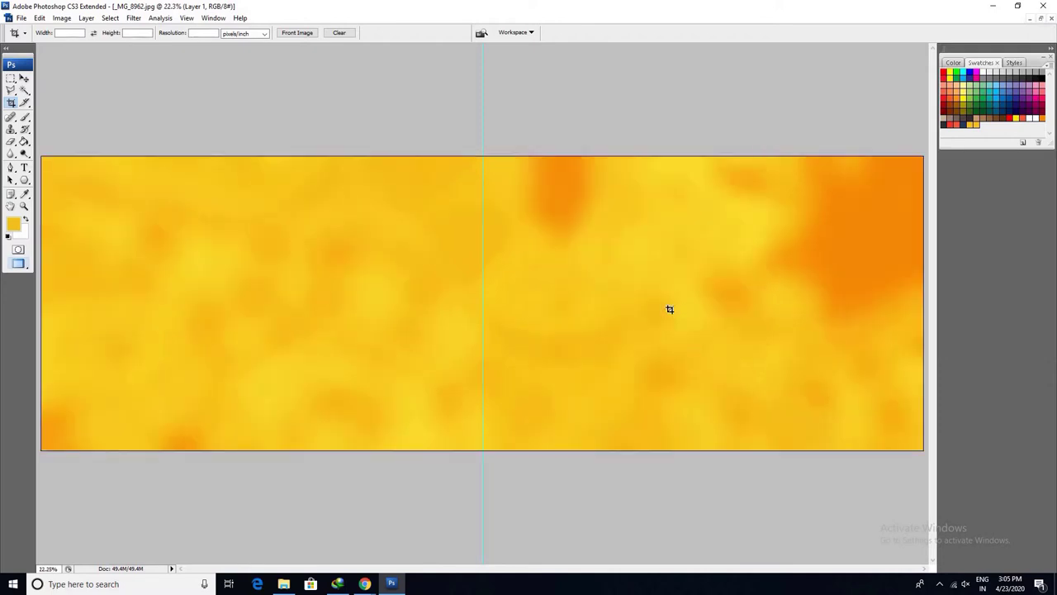
{"action": "key", "text": "v"}
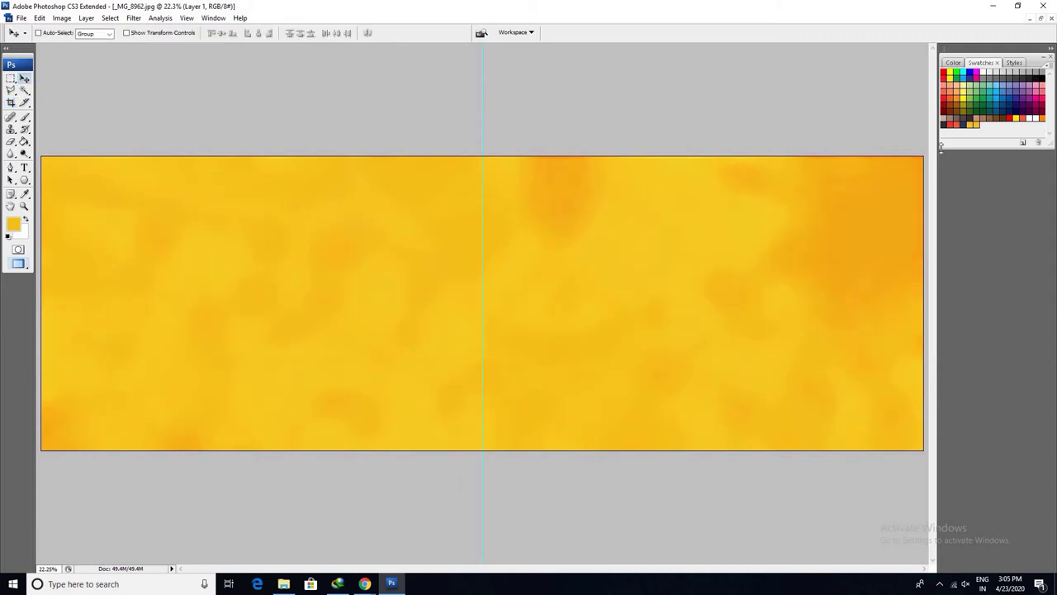
{"action": "key", "text": "F7"}
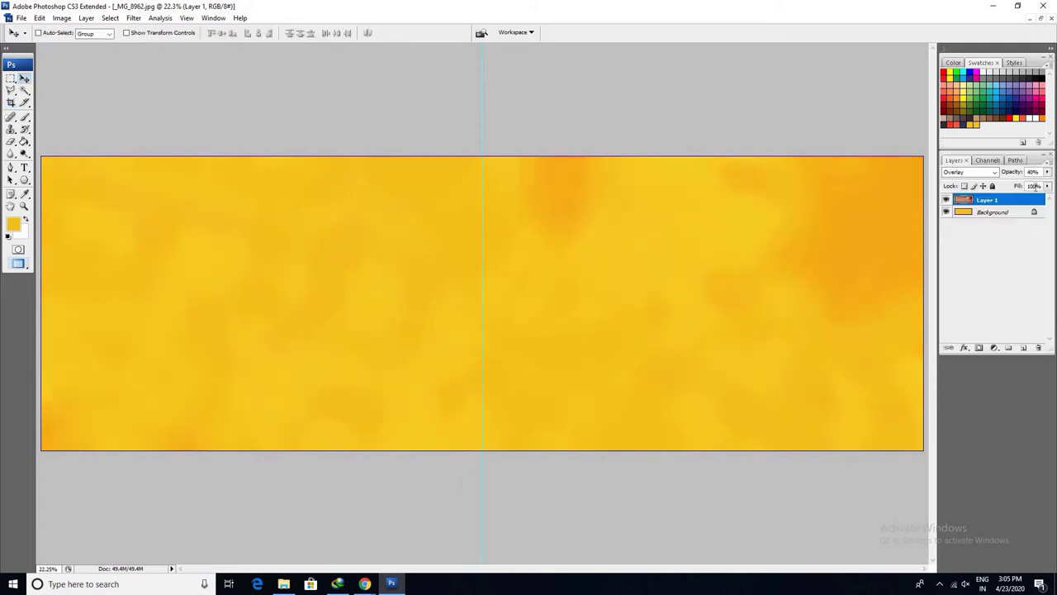
{"action": "left_click", "coordinate": [1048, 171]}
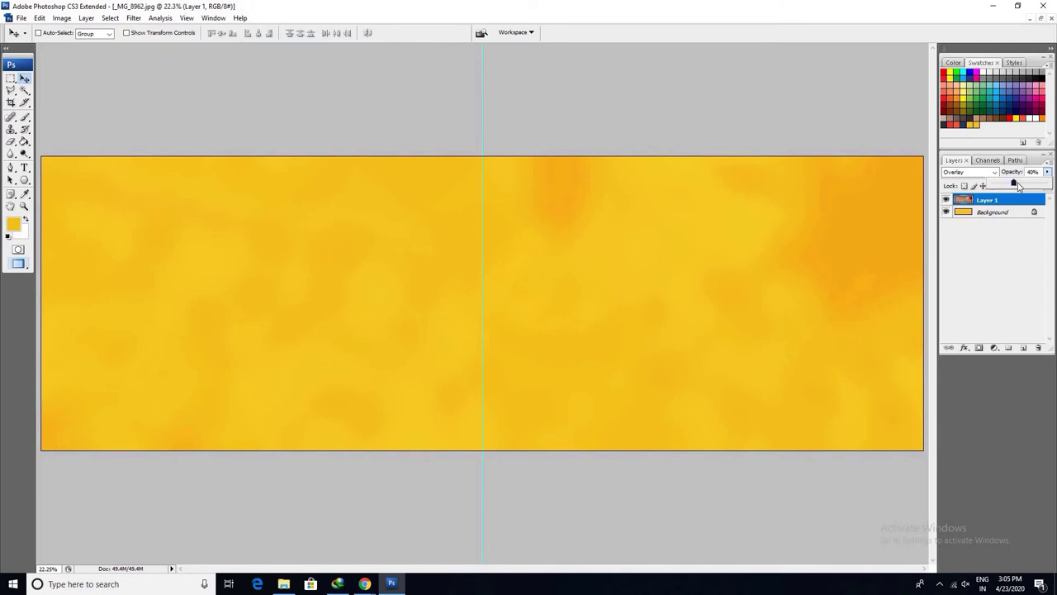
{"action": "left_click_drag", "start_coordinate": [1013, 182], "coordinate": [1022, 189]}
- Confirm the new opacity and fit the page in the window
{"action": "left_click", "coordinate": [963, 455]}
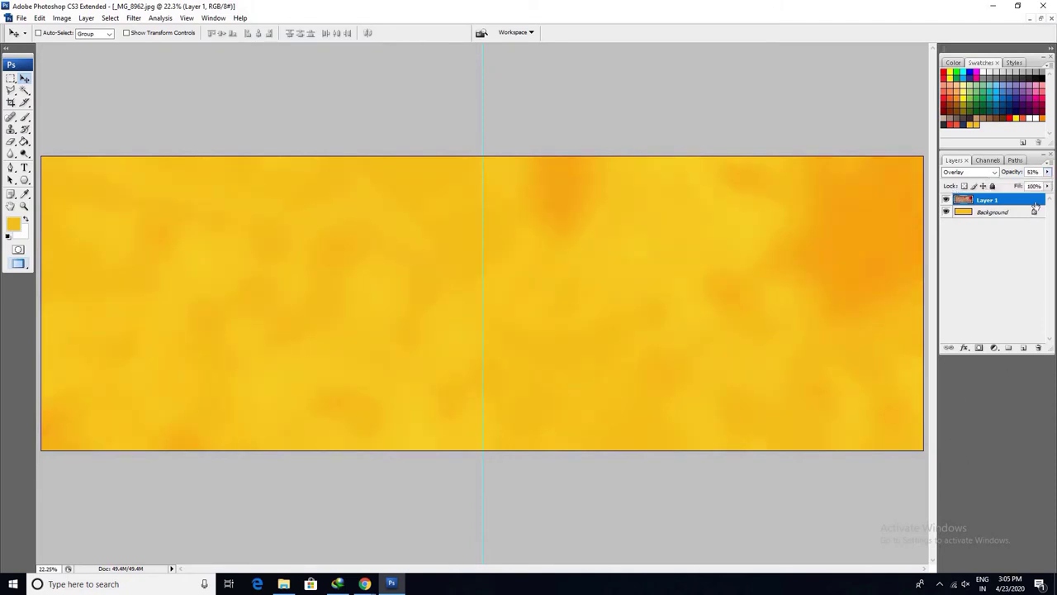
{"action": "key", "text": "F7"}
{"action": "key", "text": "ctrl+minus"}
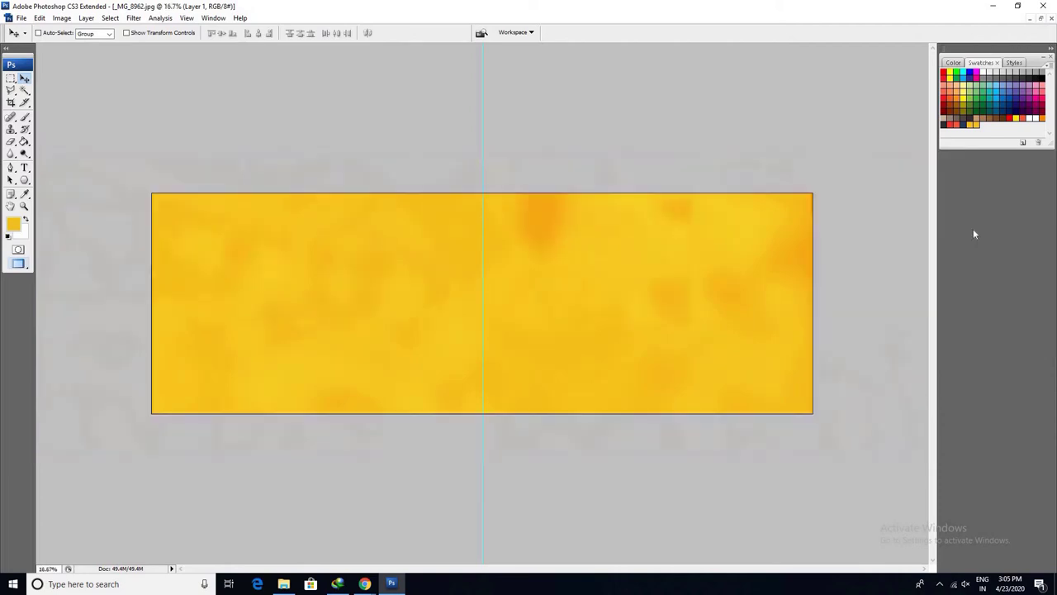
{"action": "key", "text": "ctrl+minus"}
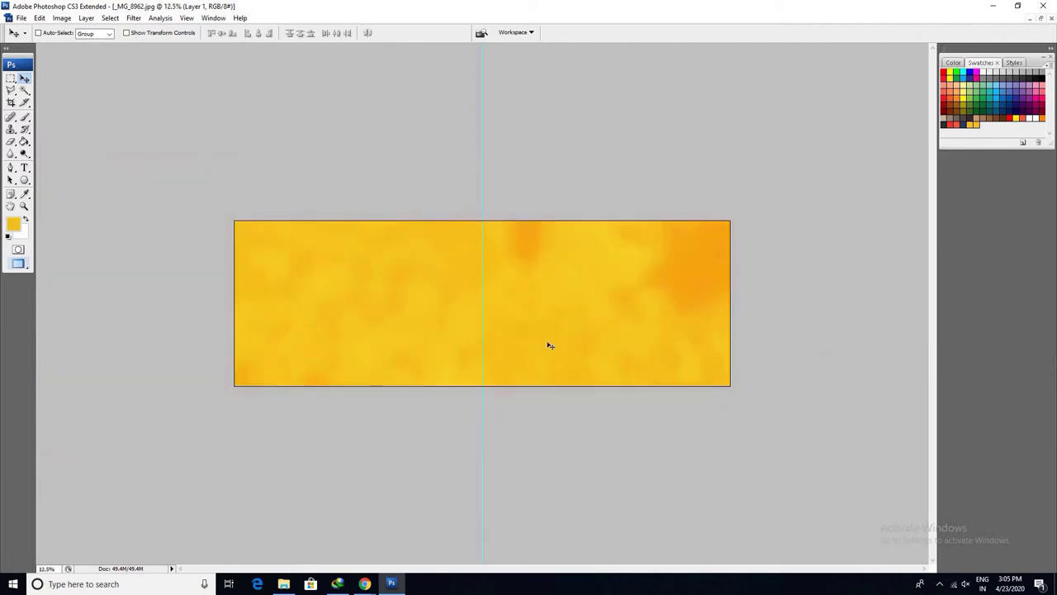
{"action": "key", "text": "ctrl+0"}
{"action": "key", "text": "m"}
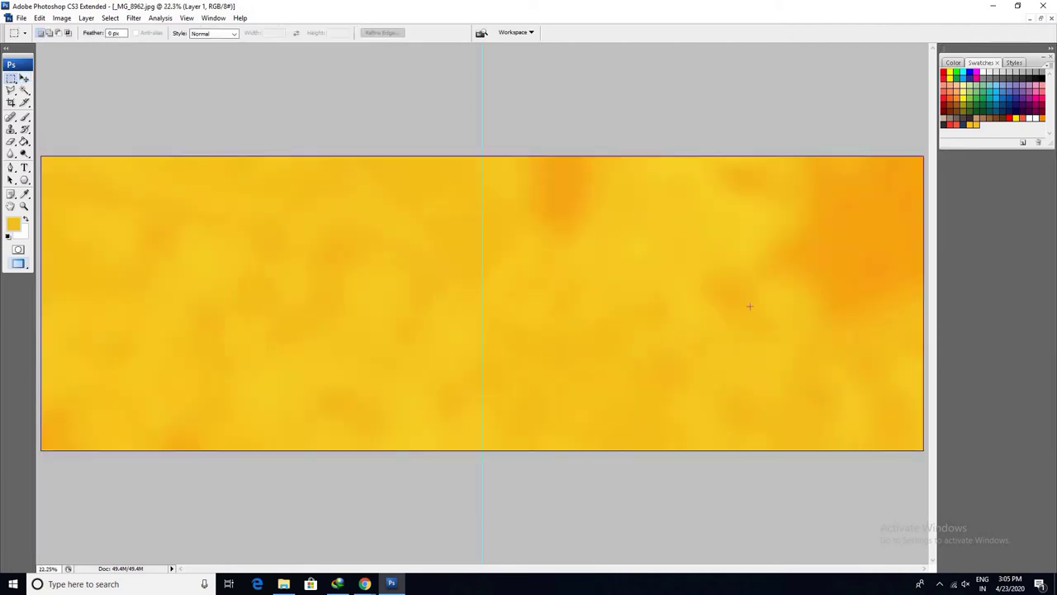
{"action": "key", "text": "F7"}
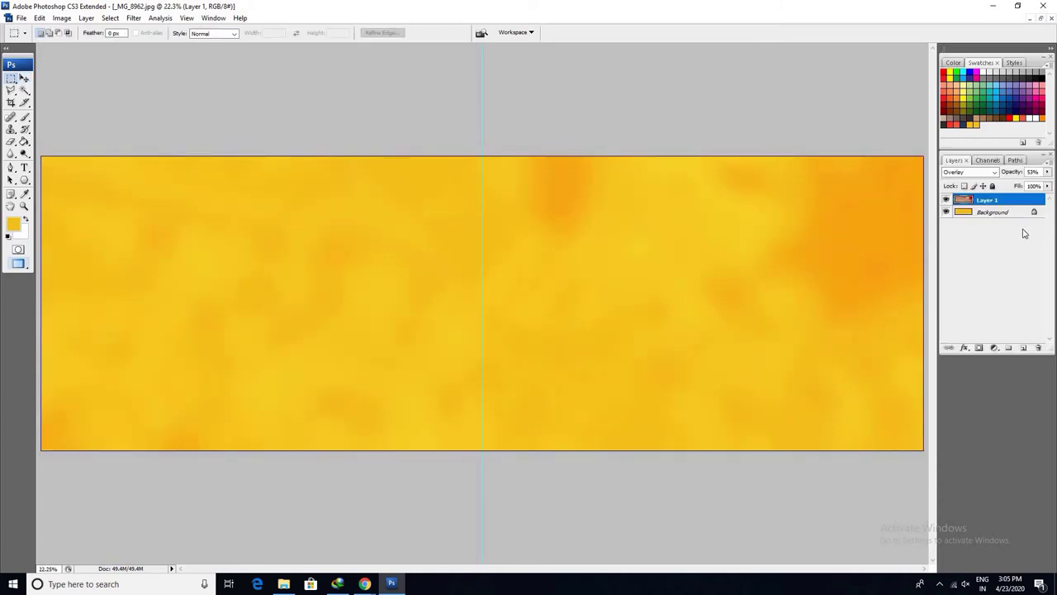
- Merge the texture down, then move it onto its own layer over a white background
{"action": "key", "text": "ctrl+e"}
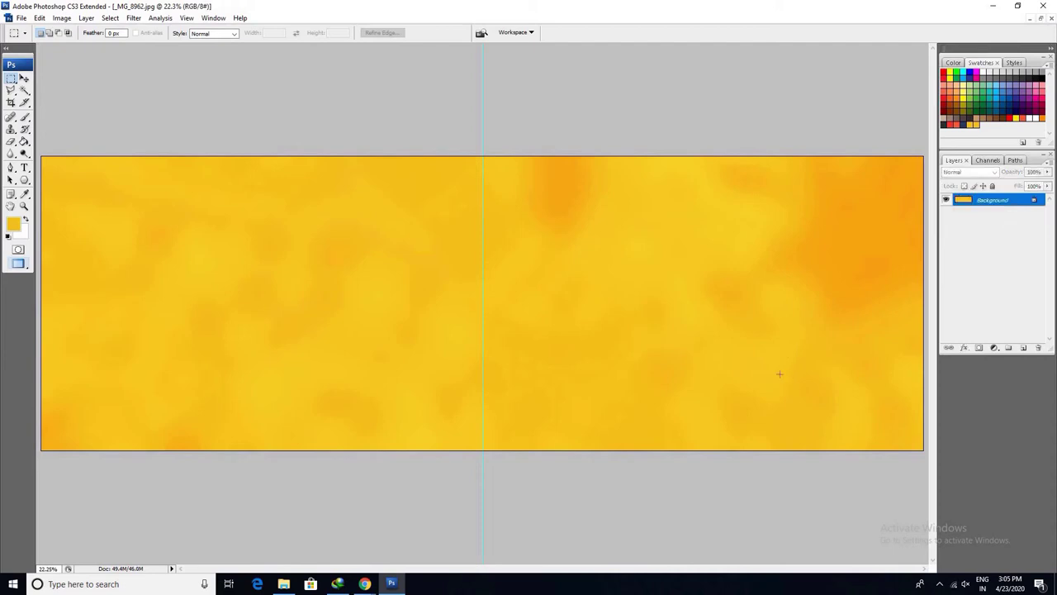
{"action": "key", "text": "ctrl+a"}
{"action": "key", "text": "Delete"}
{"action": "key", "text": "ctrl+v"}
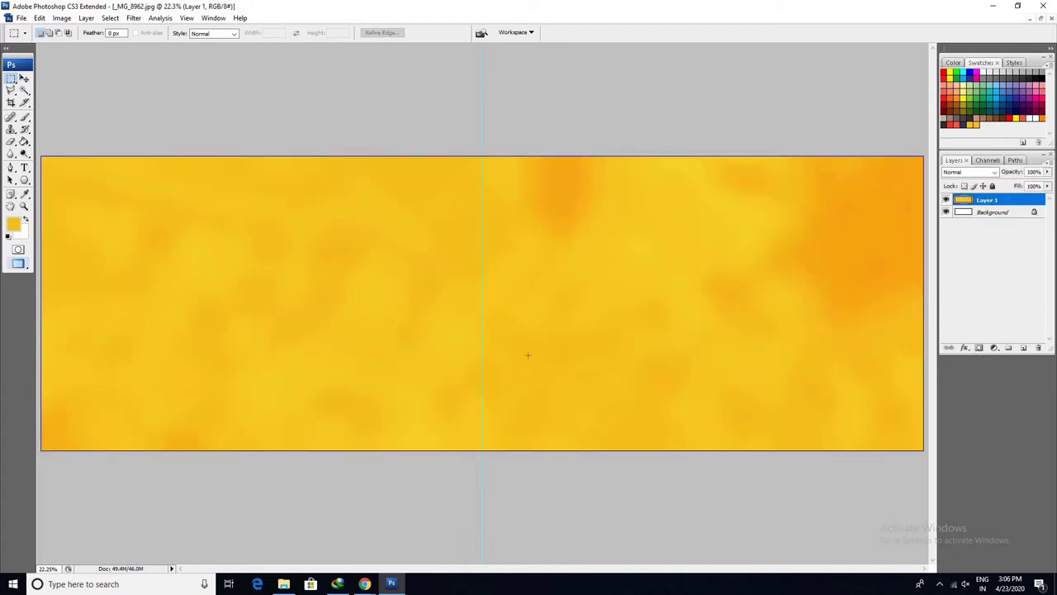
- Copy a rectangle right of the page centre into a new Layer 2
{"action": "right_click", "coordinate": [542, 332], "text": "ctrl"}
{"action": "mouse_move", "coordinate": [495, 317]}
{"action": "left_mouse_down"}
{"action": "mouse_move", "coordinate": [645, 429]}
{"action": "mouse_move", "coordinate": [673, 437]}
{"action": "left_mouse_up"}
{"action": "key", "text": "ctrl+j"}
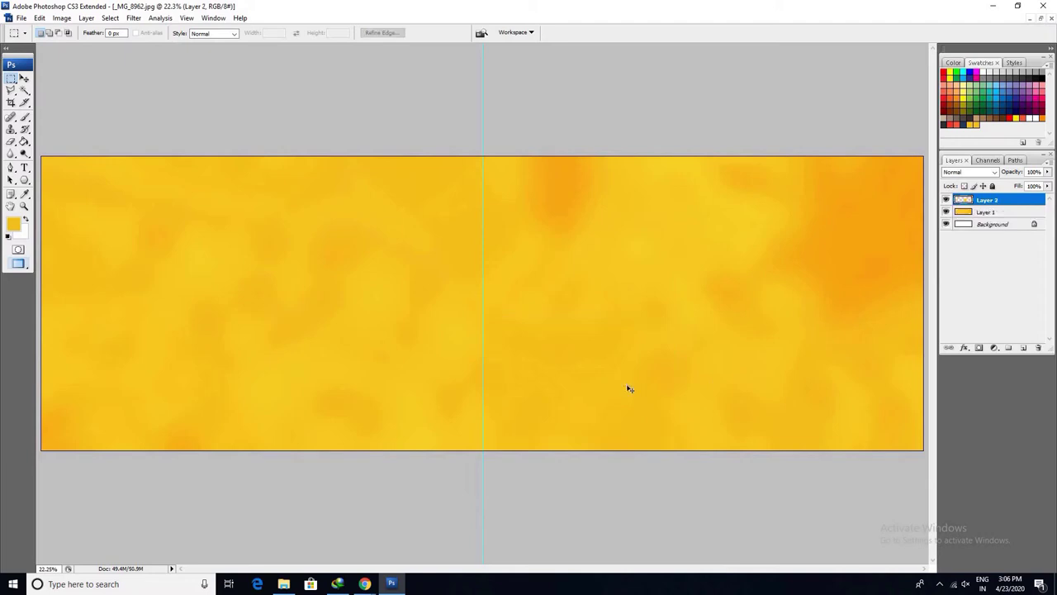
- Turn the new rectangle white with Lightness +100 and place a copy above it
{"action": "key", "text": "ctrl+u"}
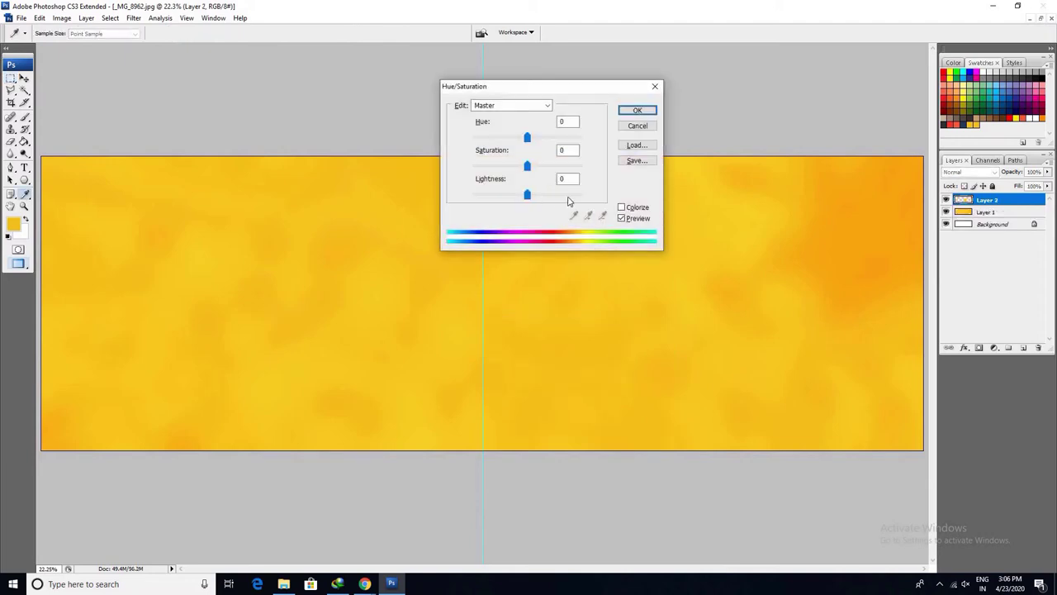
{"action": "left_click_drag", "start_coordinate": [568, 198], "coordinate": [587, 195]}
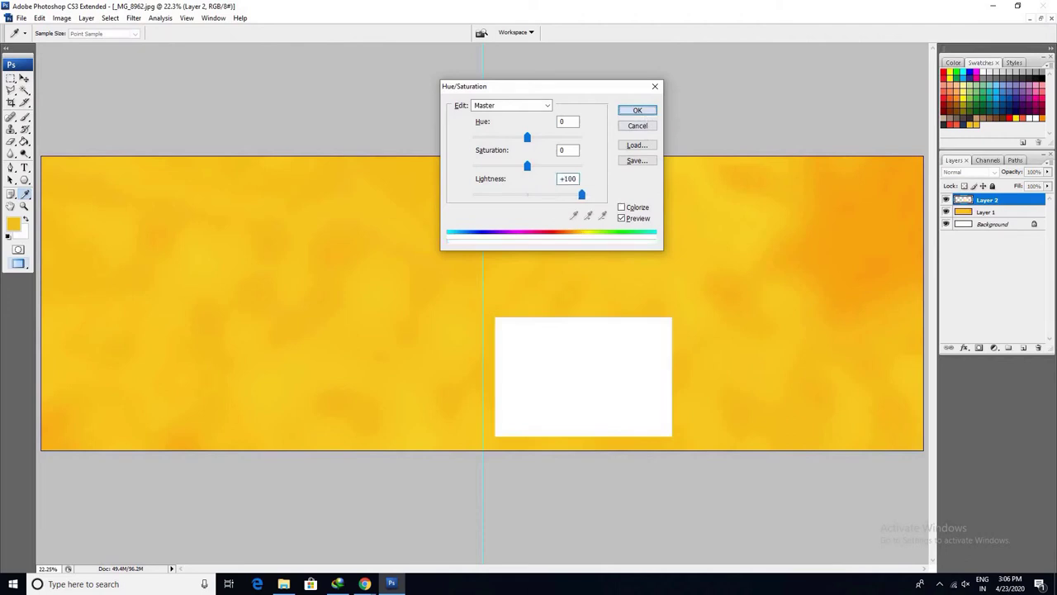
{"action": "left_click", "coordinate": [643, 113]}
{"action": "key", "text": "v"}
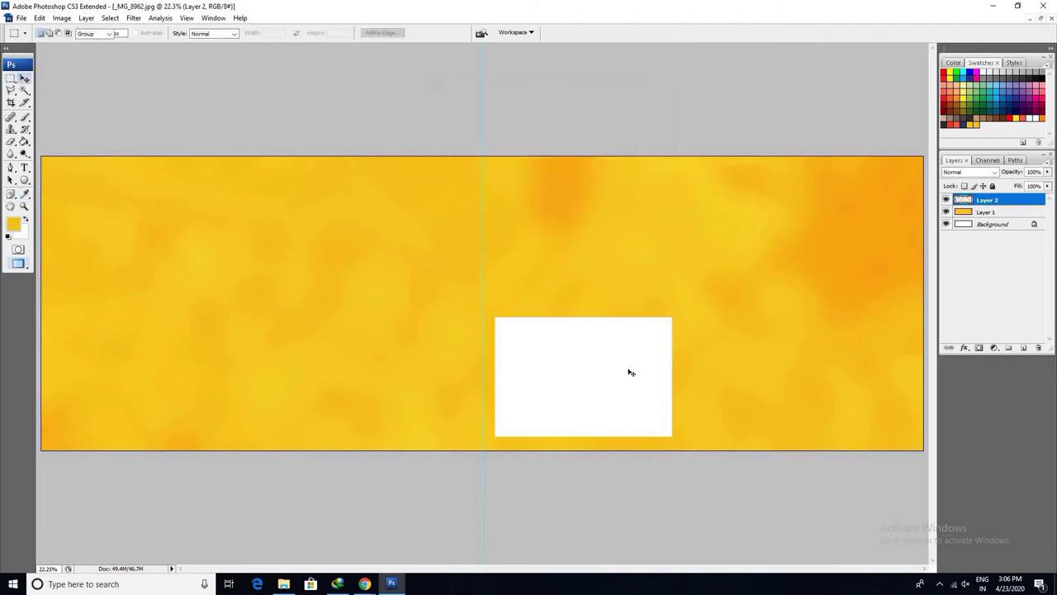
{"action": "left_click_drag", "start_coordinate": [623, 401], "coordinate": [625, 270]}
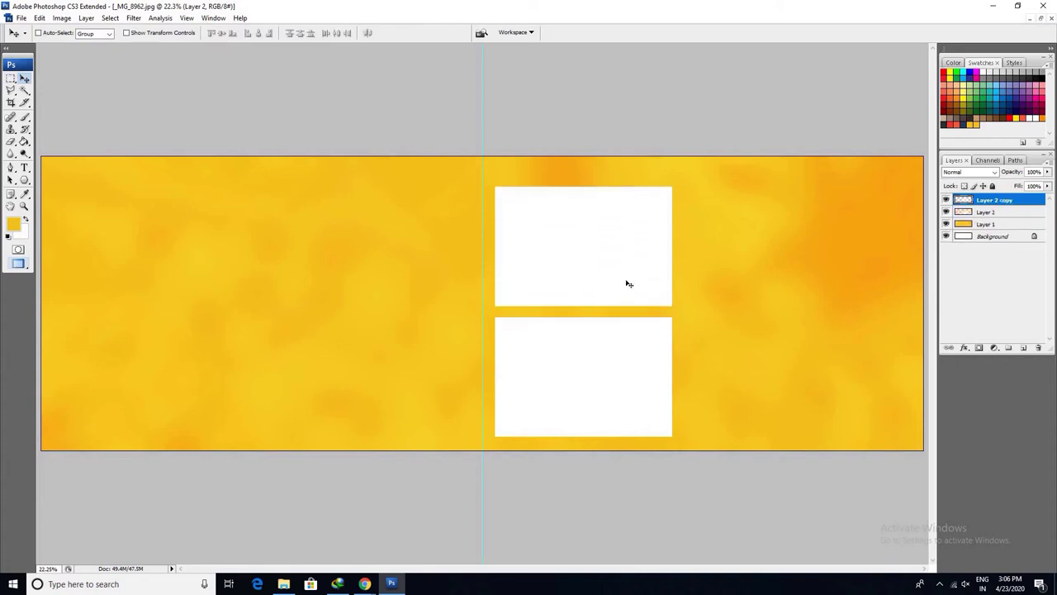
- Select Layer 2 and Layer 2 copy together, then try a polygon shape drag
{"action": "key", "text": "ctrl+minus"}
{"action": "right_click", "coordinate": [564, 359]}
{"action": "left_click", "coordinate": [581, 369]}
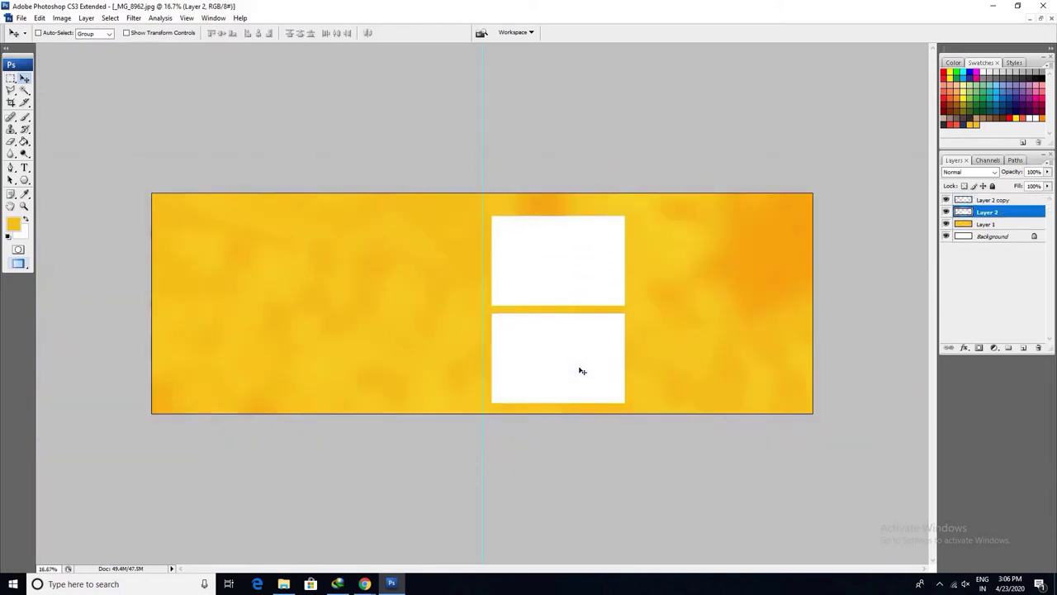
{"action": "left_click", "coordinate": [585, 304], "text": "ctrl+shift"}
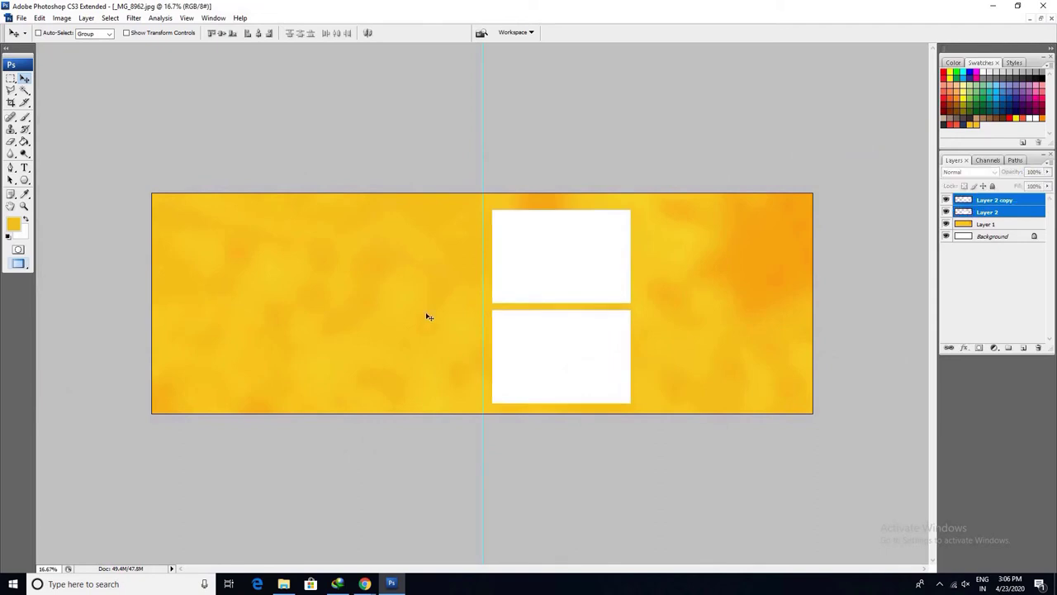
{"action": "key", "text": "u"}
{"action": "left_click_drag", "start_coordinate": [375, 245], "coordinate": [427, 304]}
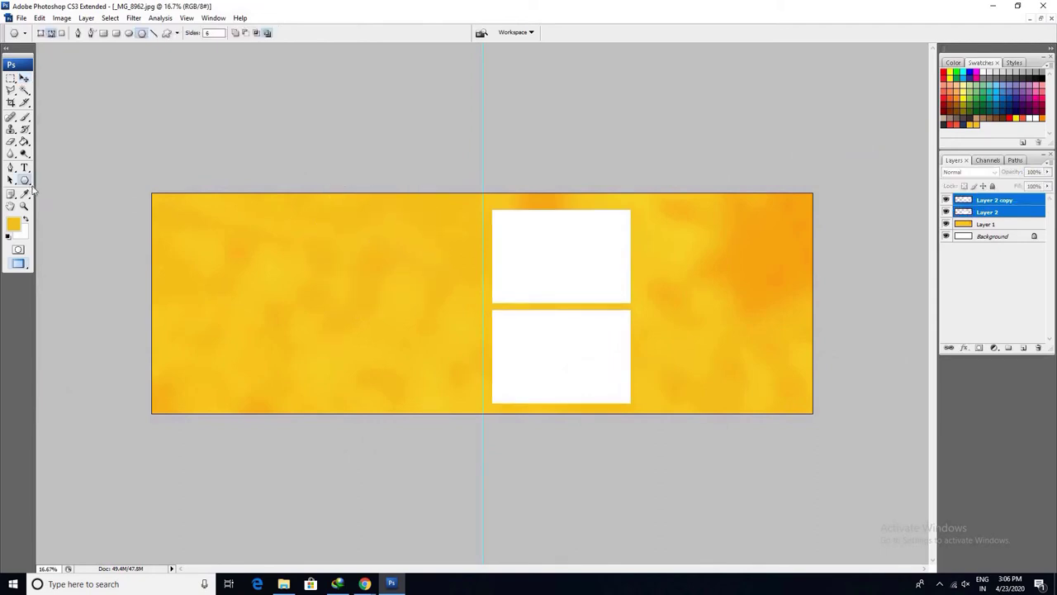
- Switch to the Rounded Rectangle tool and adjust its corner radius
{"action": "right_click", "coordinate": [27, 182]}
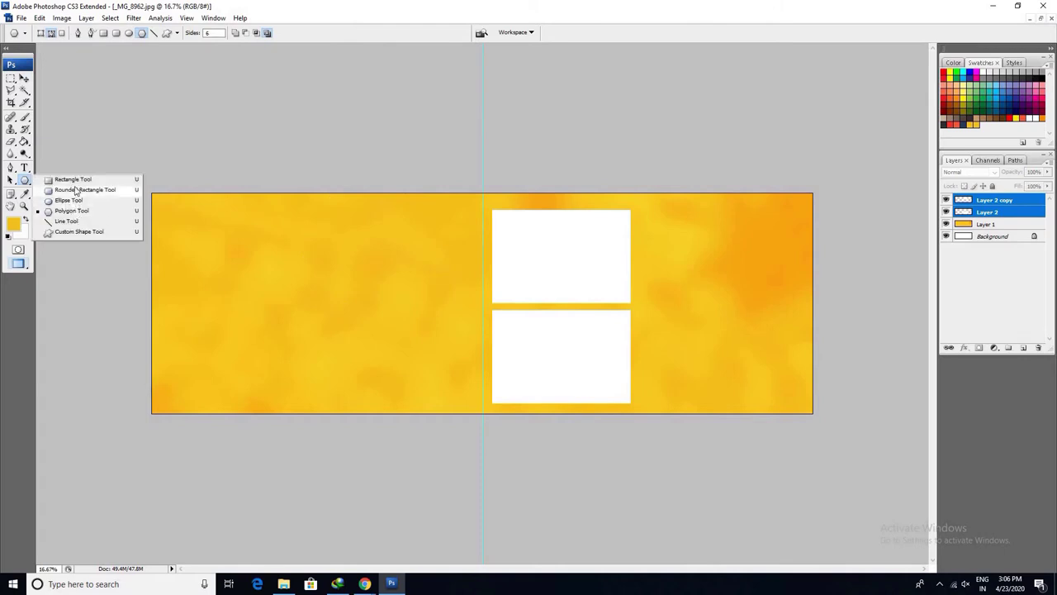
{"action": "left_click", "coordinate": [77, 190]}
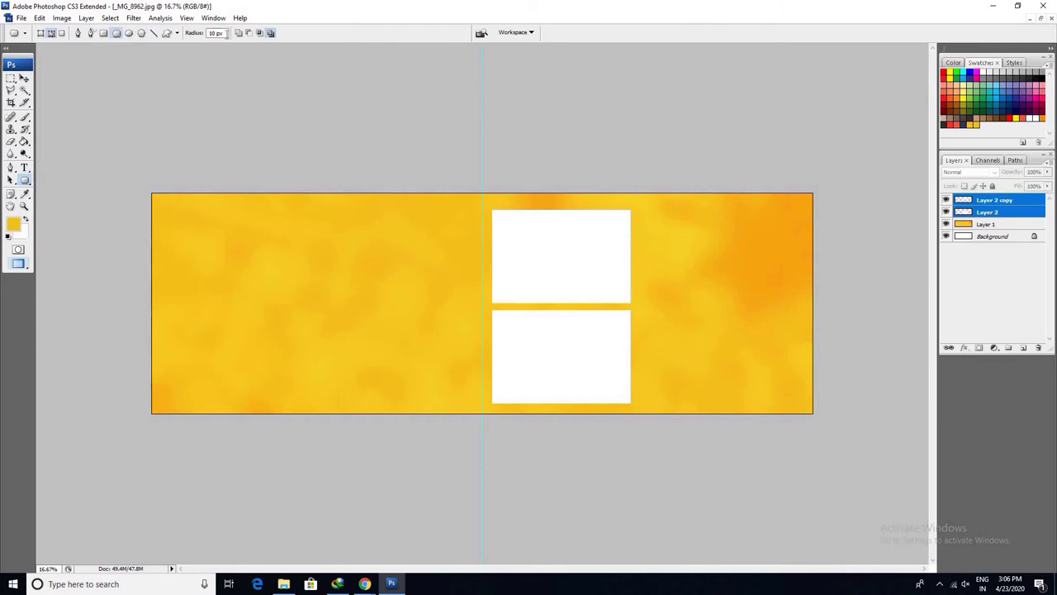
{"action": "double_click", "coordinate": [222, 33]}
{"action": "type", "text": "3"}
{"action": "key", "text": "Return"}
{"action": "double_click", "coordinate": [224, 33]}
{"action": "key", "text": "Return"}
- Draw a square rounded-rectangle path with 0.1 in radius left of the boxes and load it as a selection
{"action": "left_click_drag", "start_coordinate": [376, 257], "coordinate": [462, 348]}
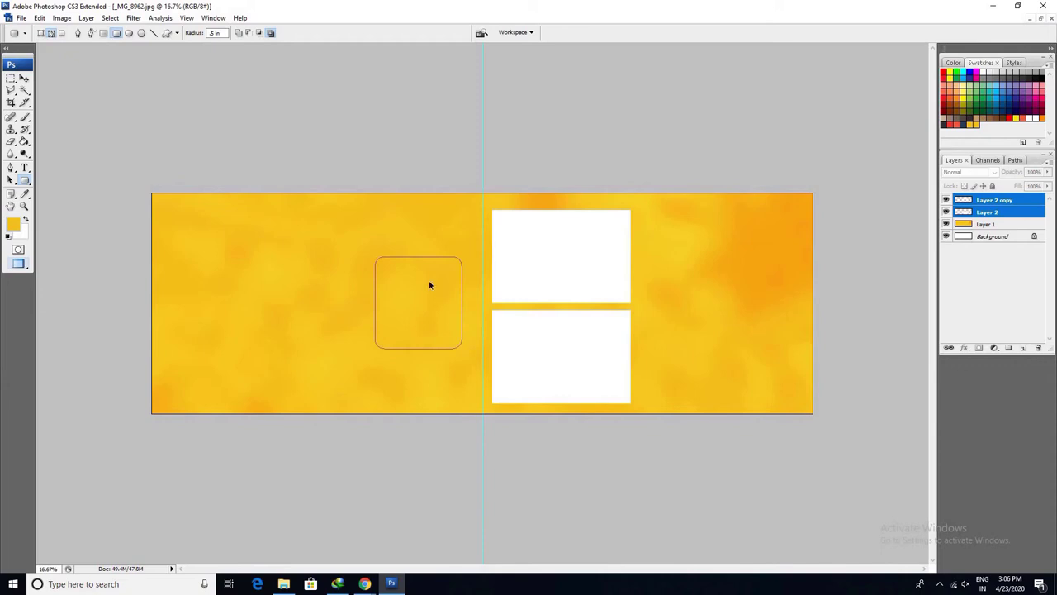
{"action": "key", "text": "ctrl+z"}
{"action": "double_click", "coordinate": [216, 33]}
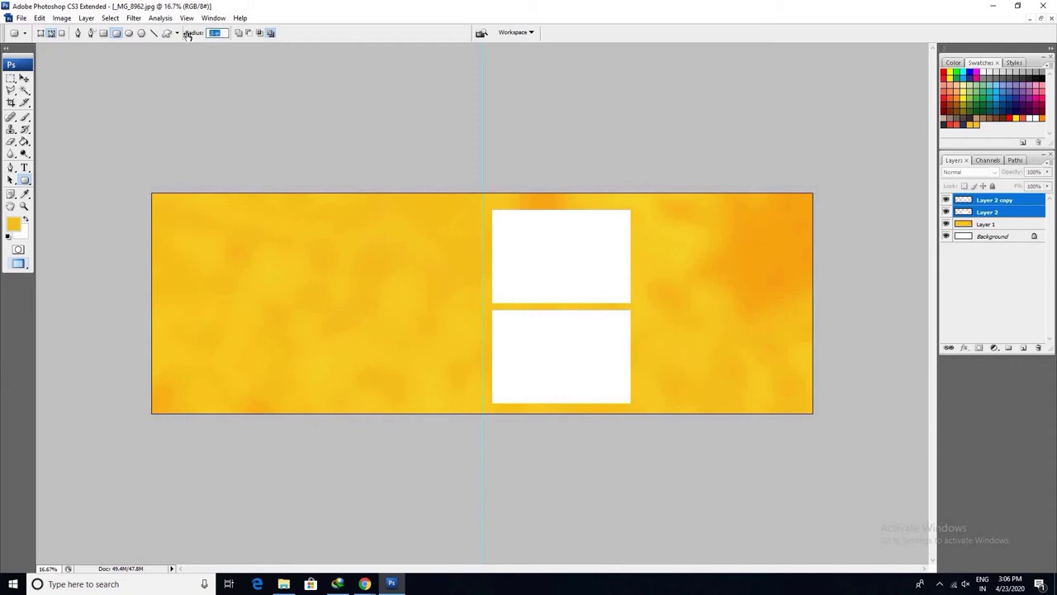
{"action": "type", "text": "2"}
{"action": "key", "text": "Return"}
{"action": "left_click_drag", "start_coordinate": [371, 248], "coordinate": [471, 400]}
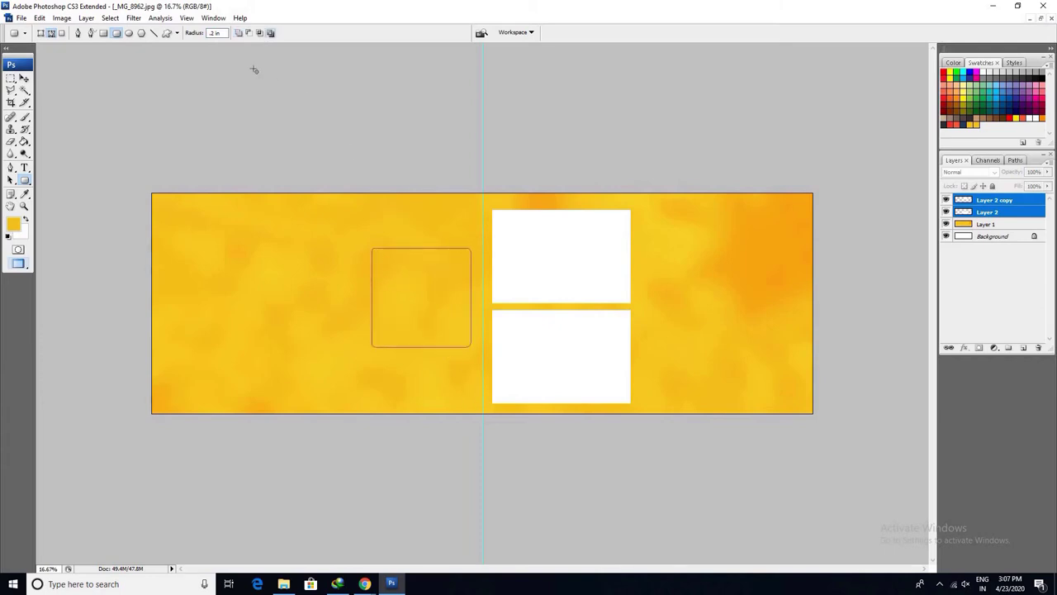
{"action": "key", "text": "ctrl+z"}
{"action": "type", "text": ".1"}
{"action": "key", "text": "Return"}
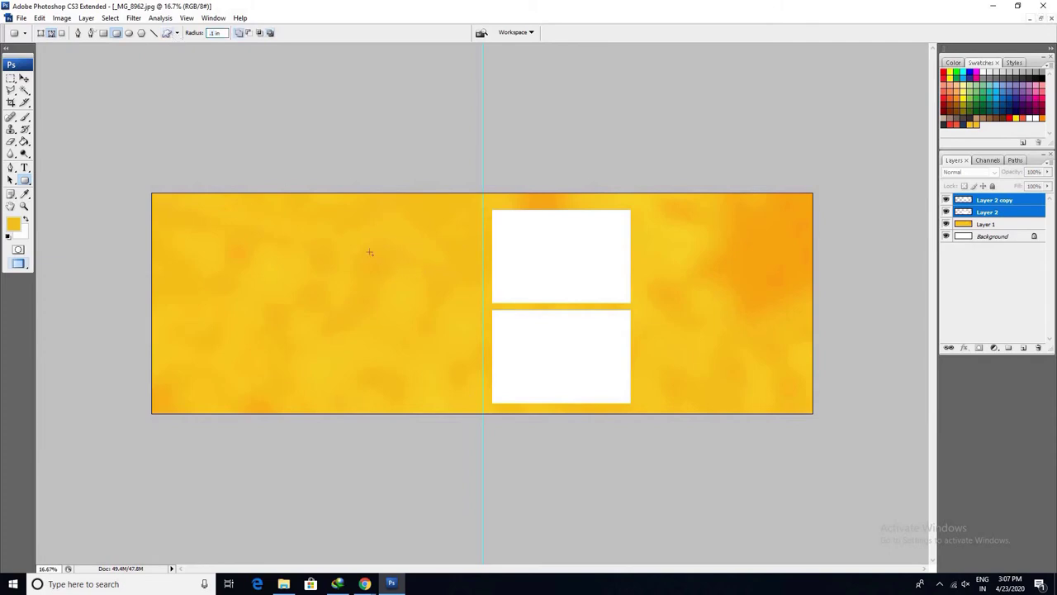
{"action": "left_click_drag", "start_coordinate": [349, 250], "coordinate": [478, 364]}
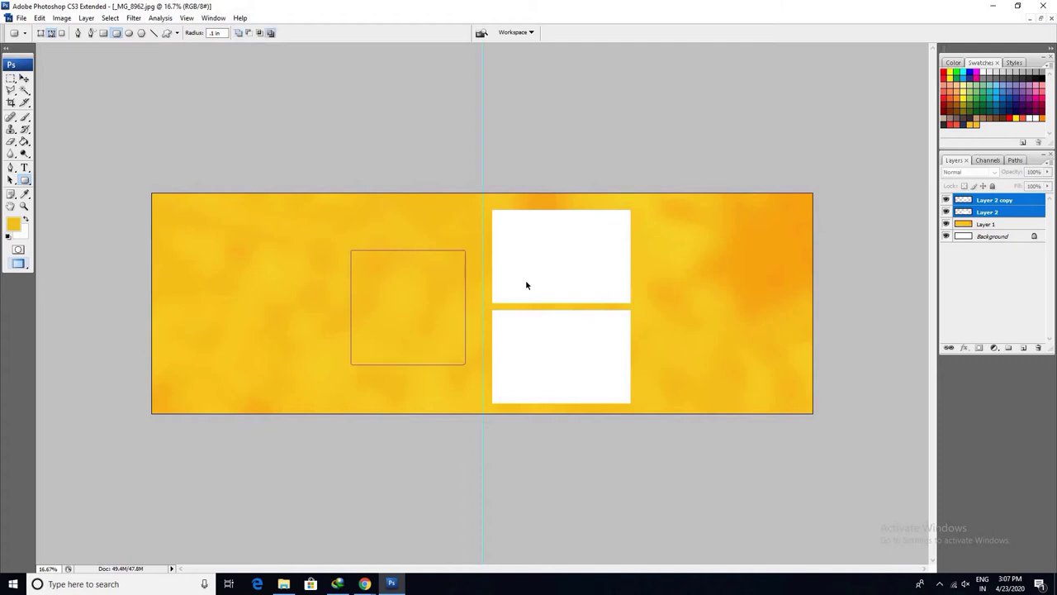
{"action": "key", "text": "ctrl+Return"}
{"action": "right_click", "coordinate": [419, 303]}
- Copy the square from Layer 1 onto new Layer 3 and darken it with Lightness -100
{"action": "right_click", "coordinate": [734, 281]}
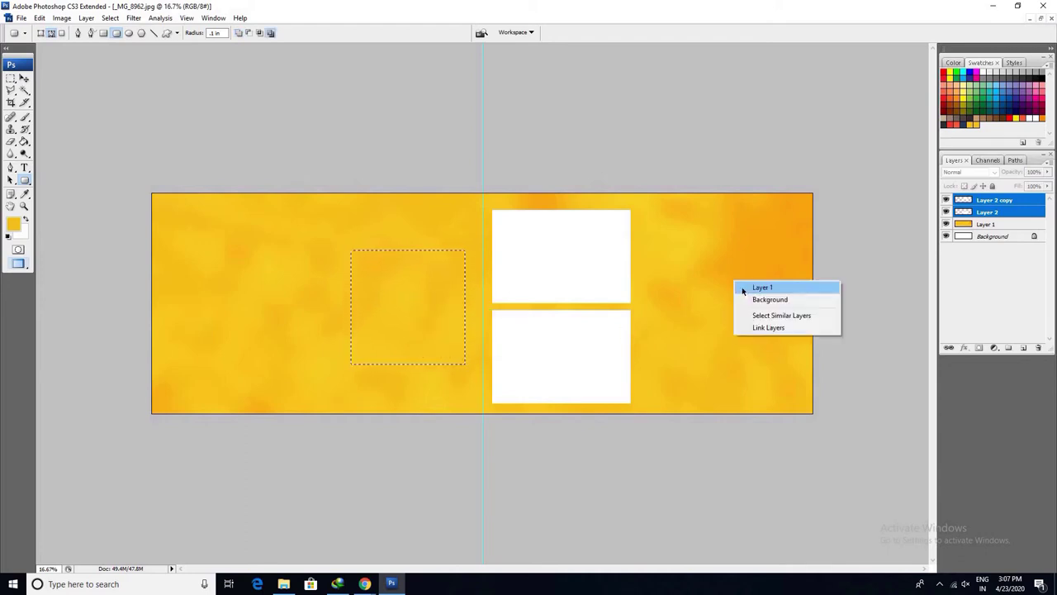
{"action": "left_click", "coordinate": [742, 289]}
{"action": "key", "text": "ctrl+j"}
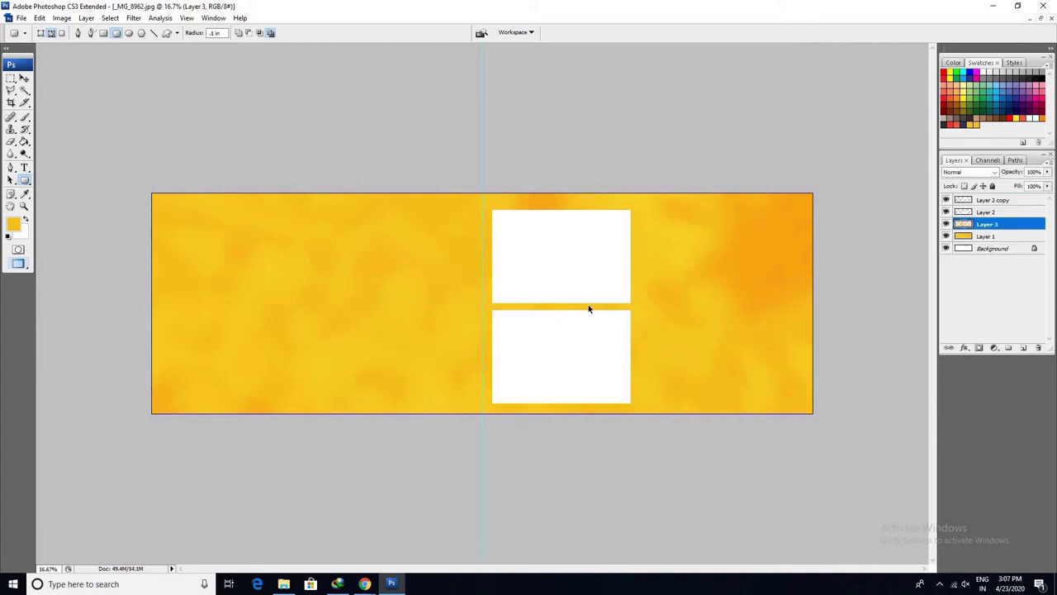
{"action": "key", "text": "ctrl+u"}
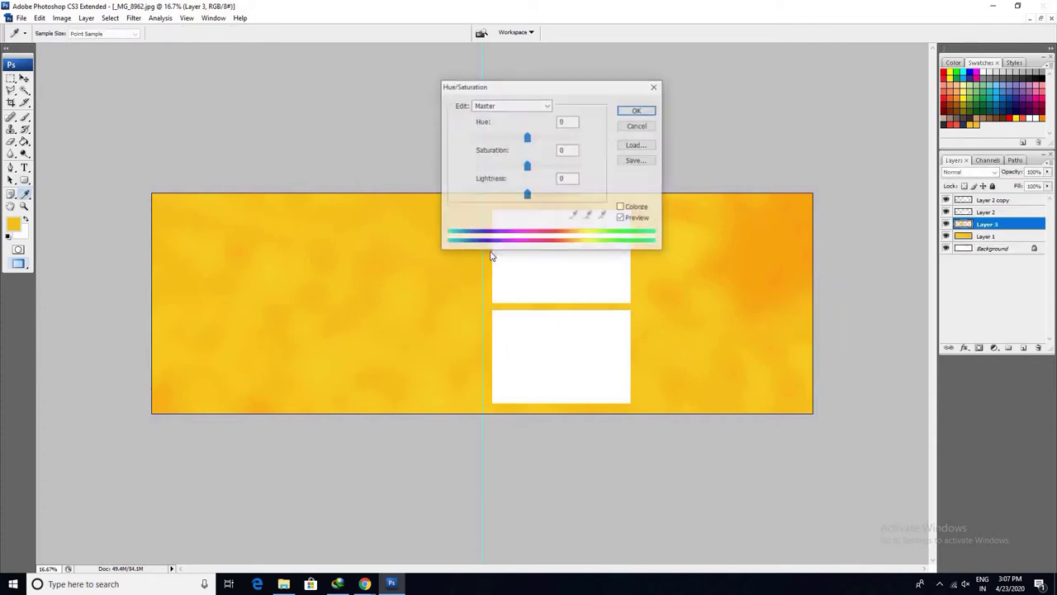
{"action": "left_click_drag", "start_coordinate": [527, 195], "coordinate": [448, 198]}
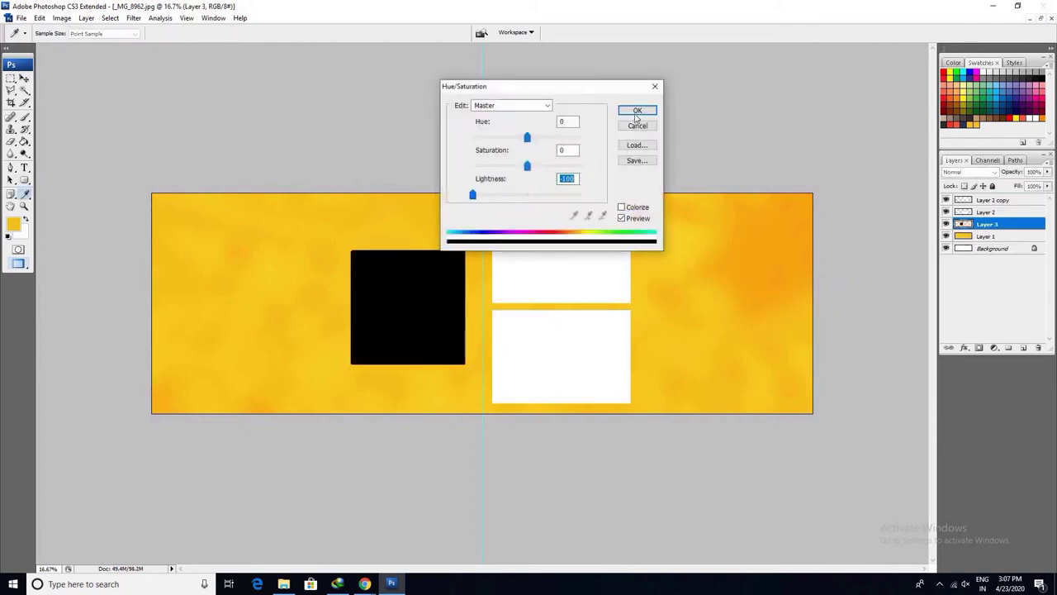
{"action": "left_click", "coordinate": [636, 113]}
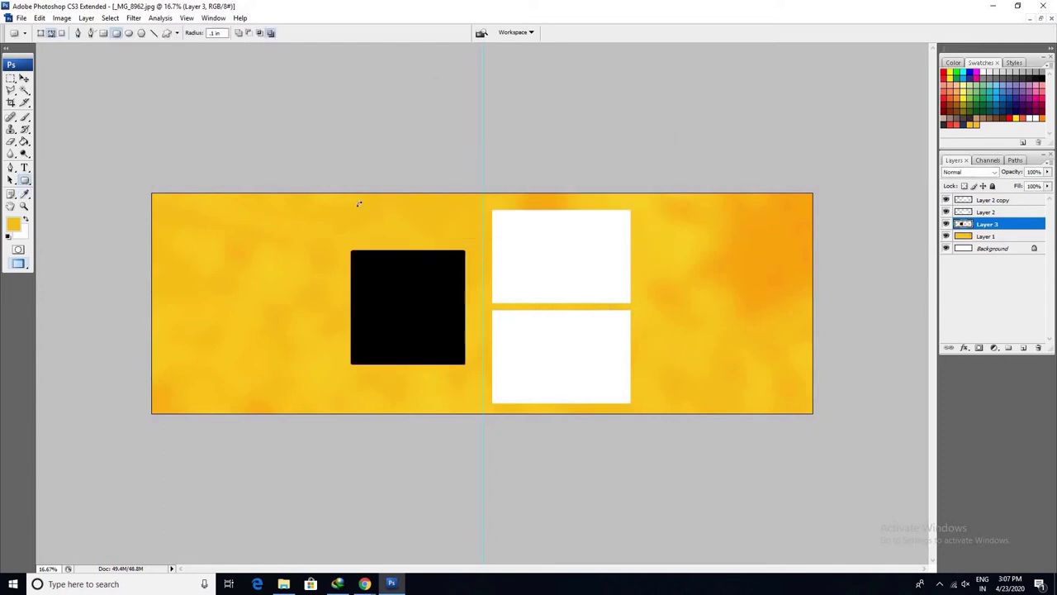
{"action": "key", "text": "ctrl+t"}
- Rotate the black square 45° into a diamond
{"action": "left_click", "coordinate": [270, 33]}
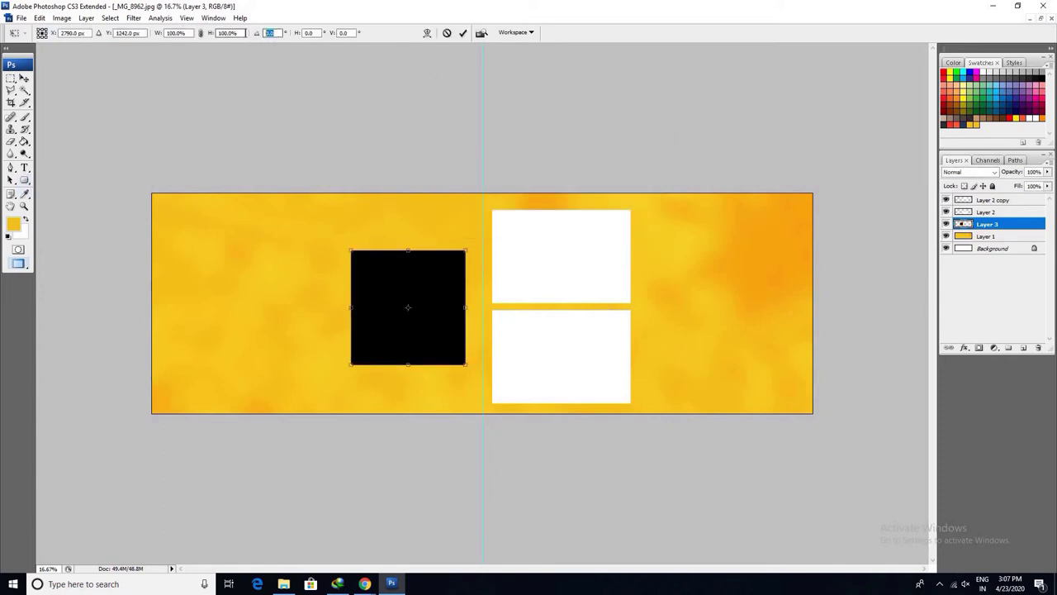
{"action": "type", "text": "45"}
{"action": "key", "text": "Return"}
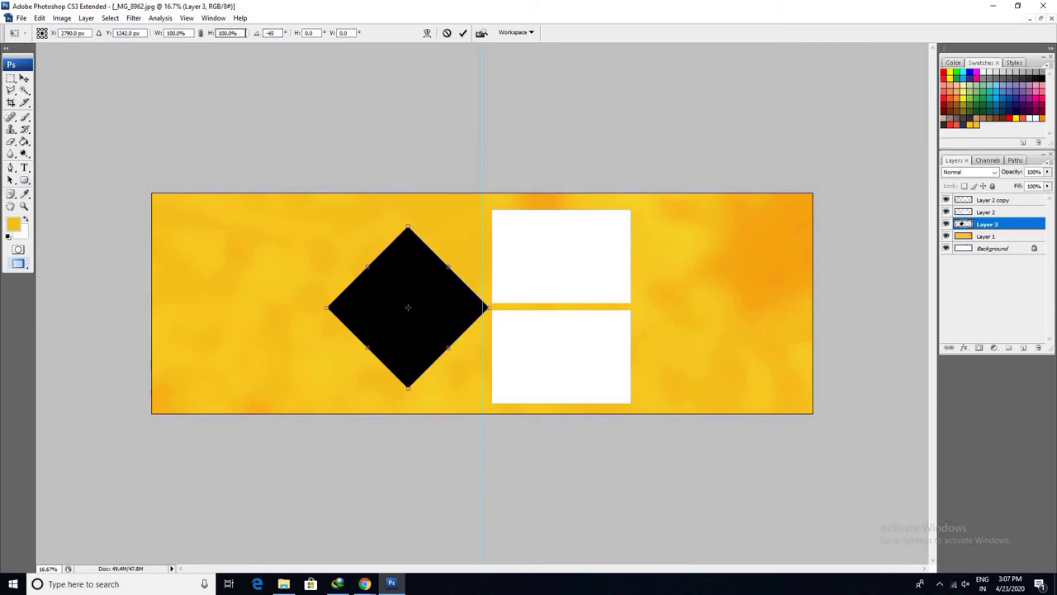
{"action": "key", "text": "Return"}
{"action": "key", "text": "u"}
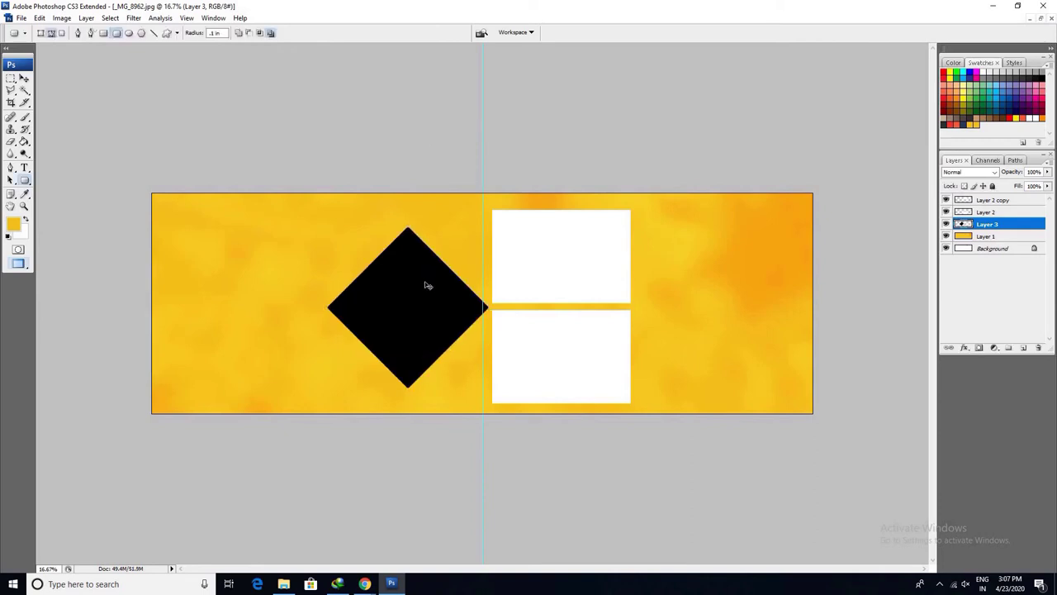
- Nudge the diamond slightly left of the white boxes with the arrow keys
{"action": "key", "text": "v"}
{"action": "key", "text": "shift+Left"}
{"action": "key", "text": "shift+Left"}
{"action": "key", "text": "shift+Left"}
{"action": "key", "text": "shift+Left"}
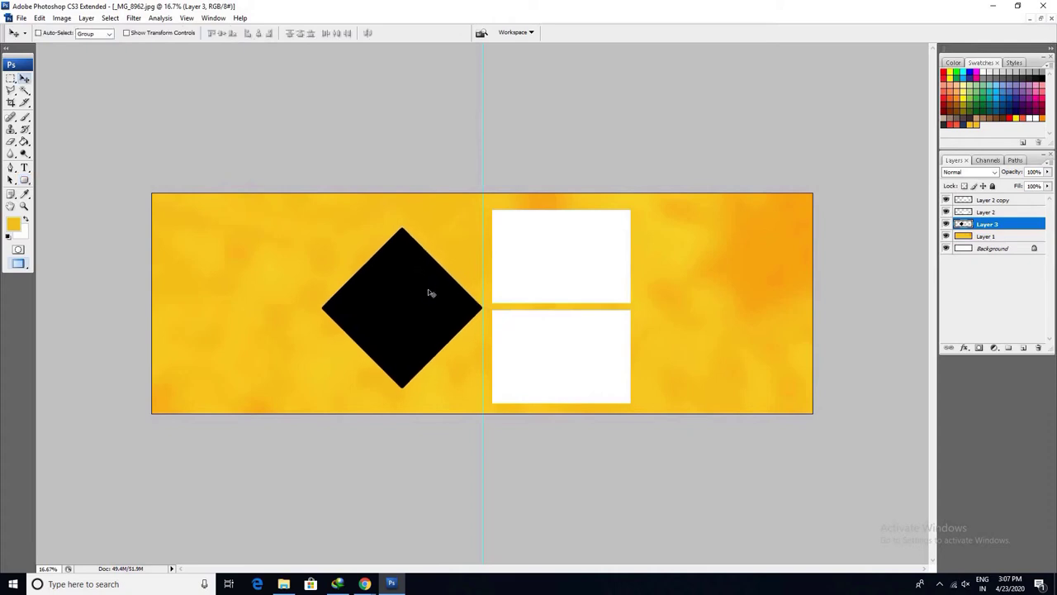
{"action": "key", "text": "Left"}
{"action": "key", "text": "Left"}
{"action": "key", "text": "Left"}
{"action": "key", "text": "Left"}
{"action": "key", "text": "Left"}
{"action": "key", "text": "Left"}
{"action": "key", "text": "Left"}
{"action": "key", "text": "Left"}
{"action": "key", "text": "Left"}
{"action": "key", "text": "Left"}
{"action": "key", "text": "Left"}
{"action": "key", "text": "Left"}
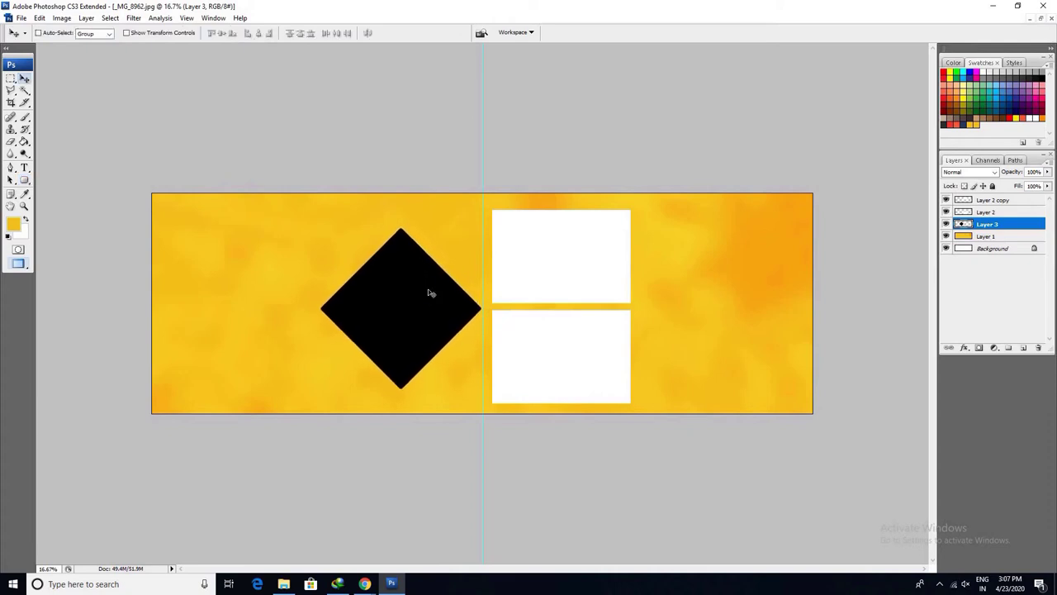
{"action": "key", "text": "ctrl+t"}
{"action": "key", "text": "Return"}
{"action": "key", "text": "ctrl+minus"}
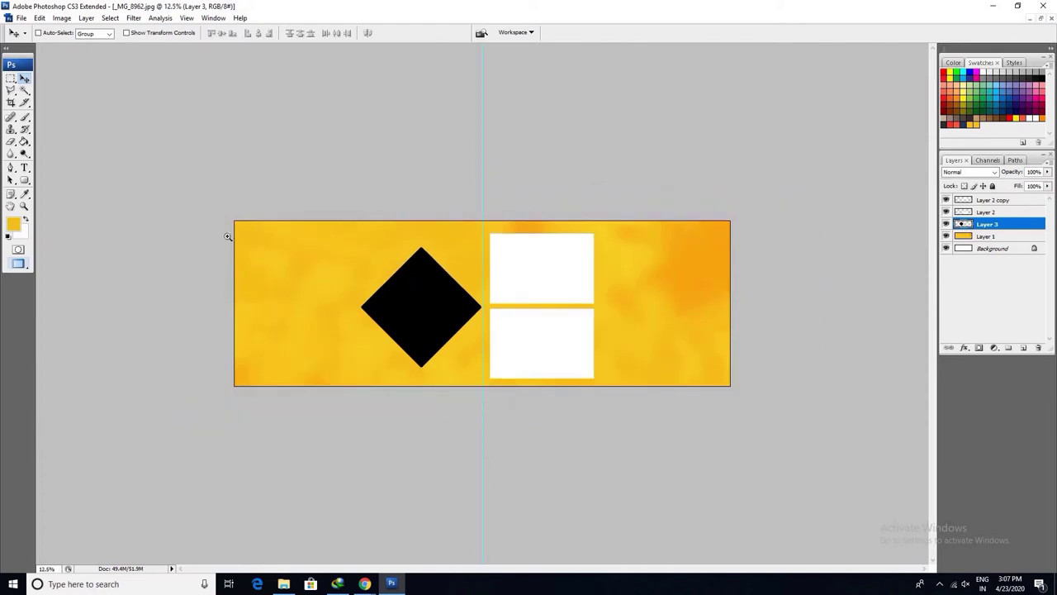
- Hide the panels and marquee-select from the page's left edge across the diamond to the white boxes
{"action": "key", "text": "ctrl+0"}
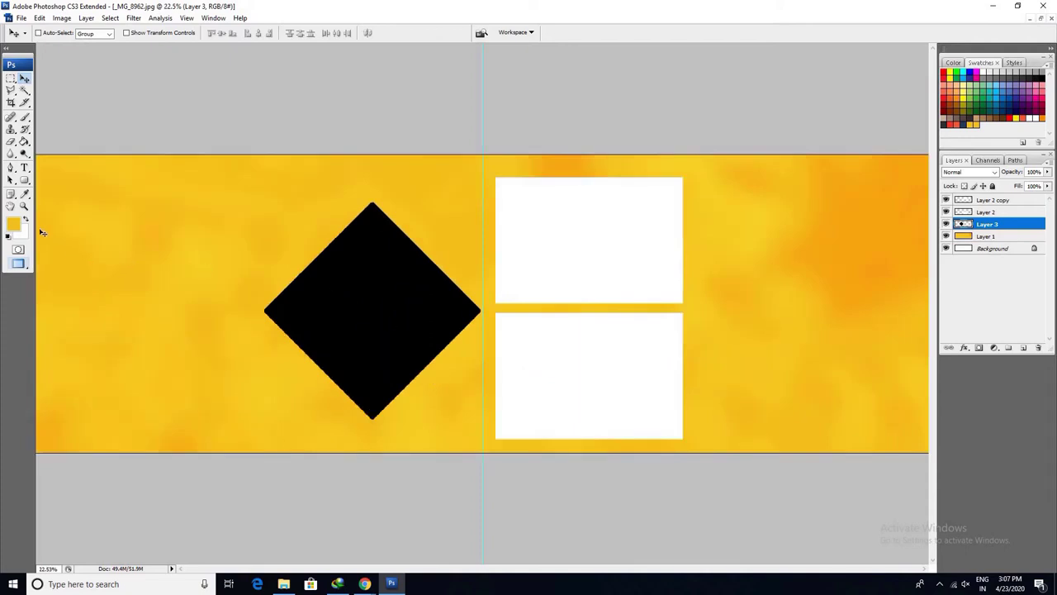
{"action": "key", "text": "Tab"}
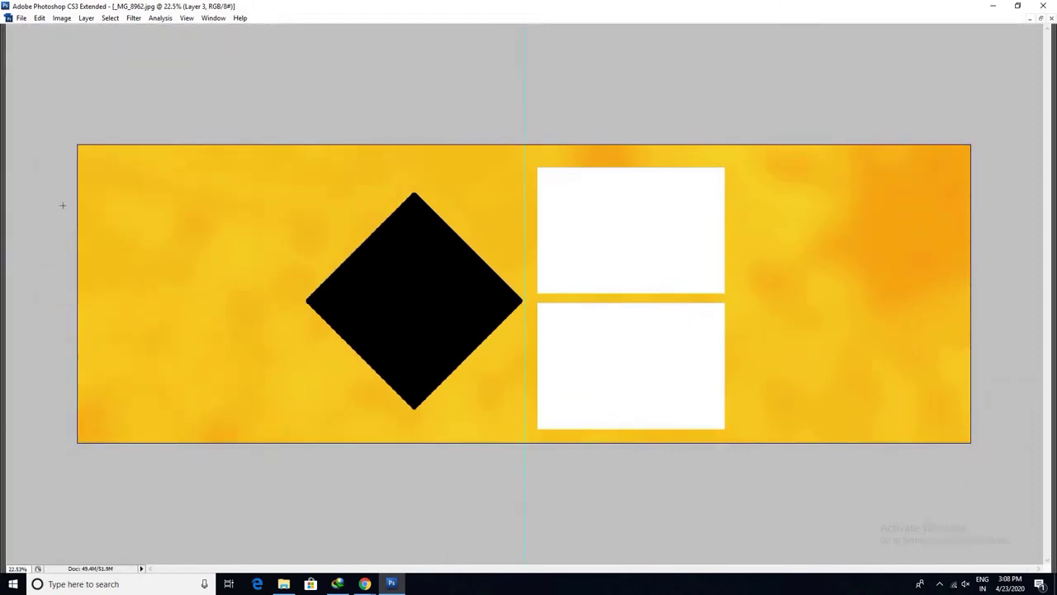
{"action": "key", "text": "Tab"}
{"action": "key", "text": "Tab"}
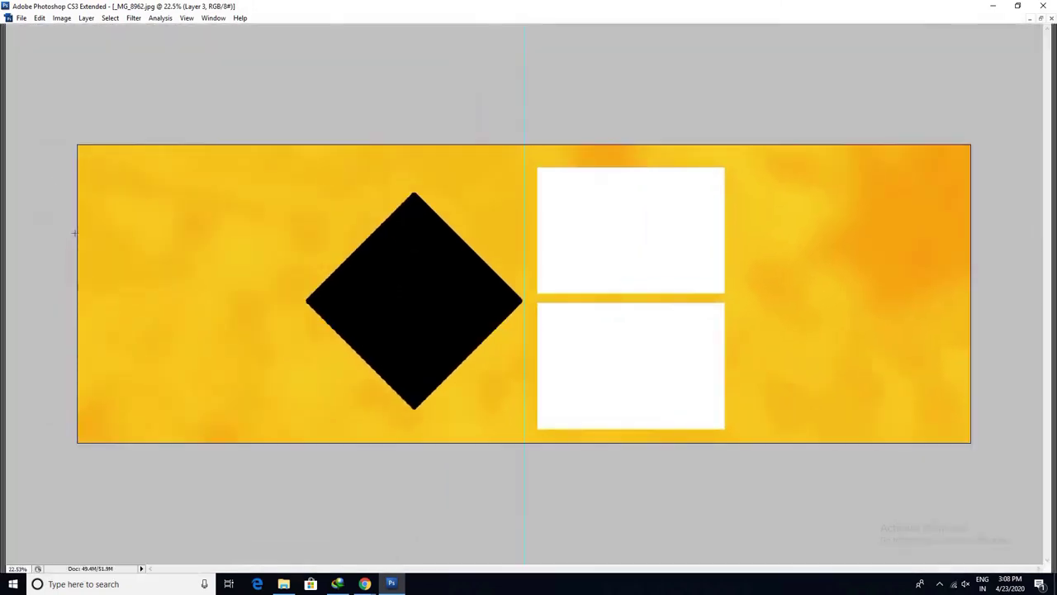
{"action": "mouse_move", "coordinate": [57, 212]}
{"action": "left_mouse_down"}
{"action": "mouse_move", "coordinate": [558, 410]}
{"action": "mouse_move", "coordinate": [595, 408]}
{"action": "mouse_move", "coordinate": [536, 409]}
{"action": "left_mouse_up"}
{"action": "scroll", "coordinate": [393, 220], "scroll_direction": "up", "scroll_amount": 3}
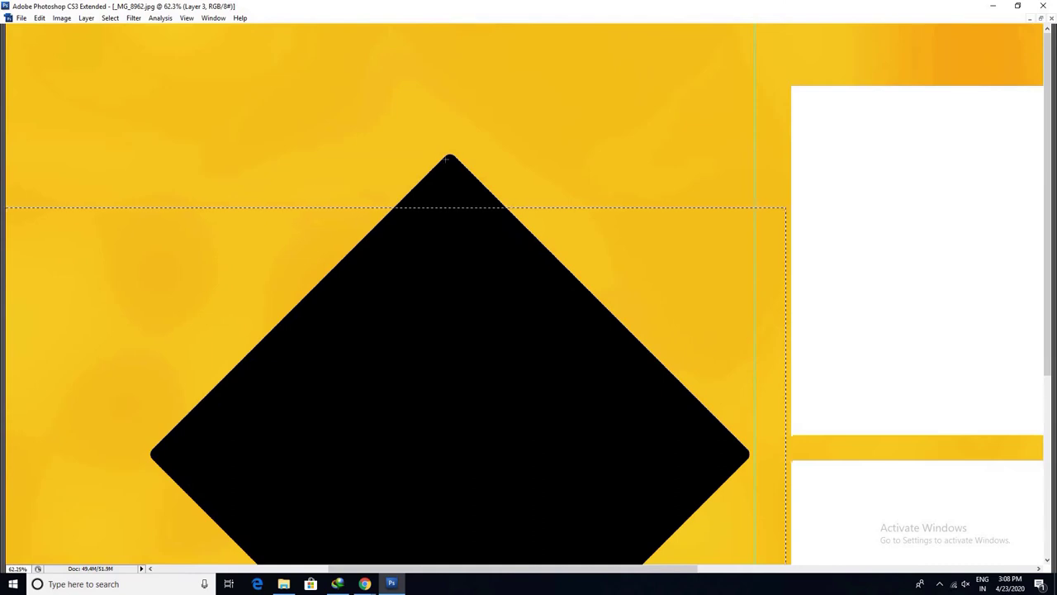
{"action": "left_click", "coordinate": [110, 18]}
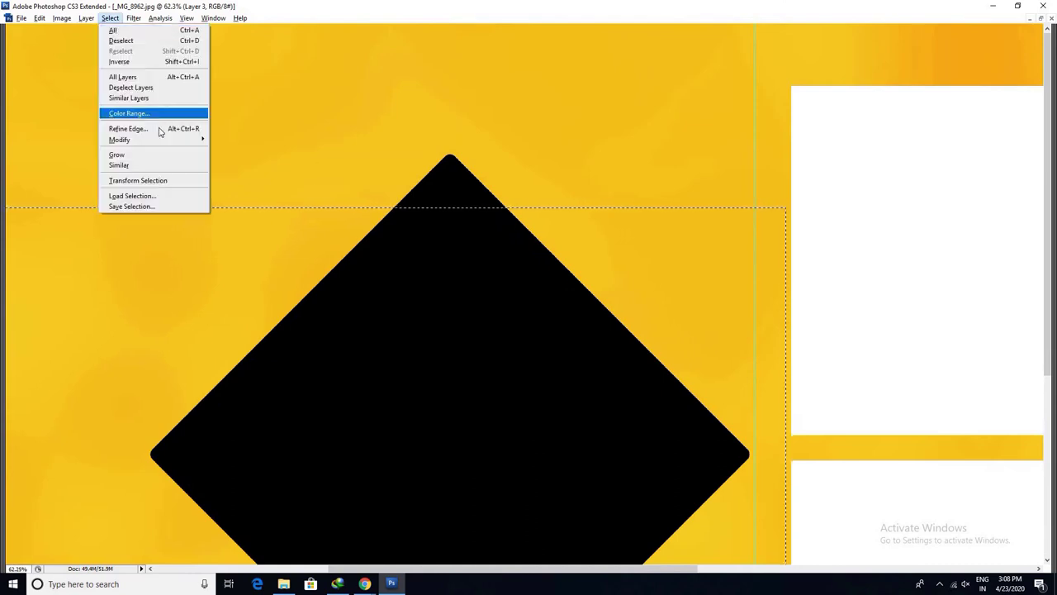
- Extend the selection upward to reach the diamond's top point
{"action": "left_click", "coordinate": [147, 180]}
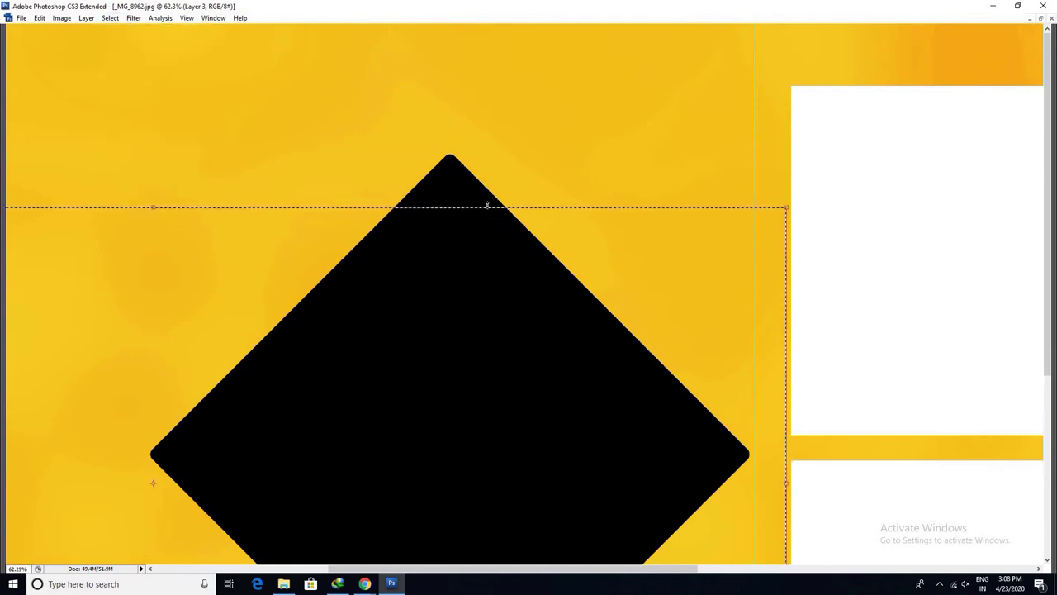
{"action": "left_click_drag", "start_coordinate": [488, 206], "coordinate": [485, 151]}
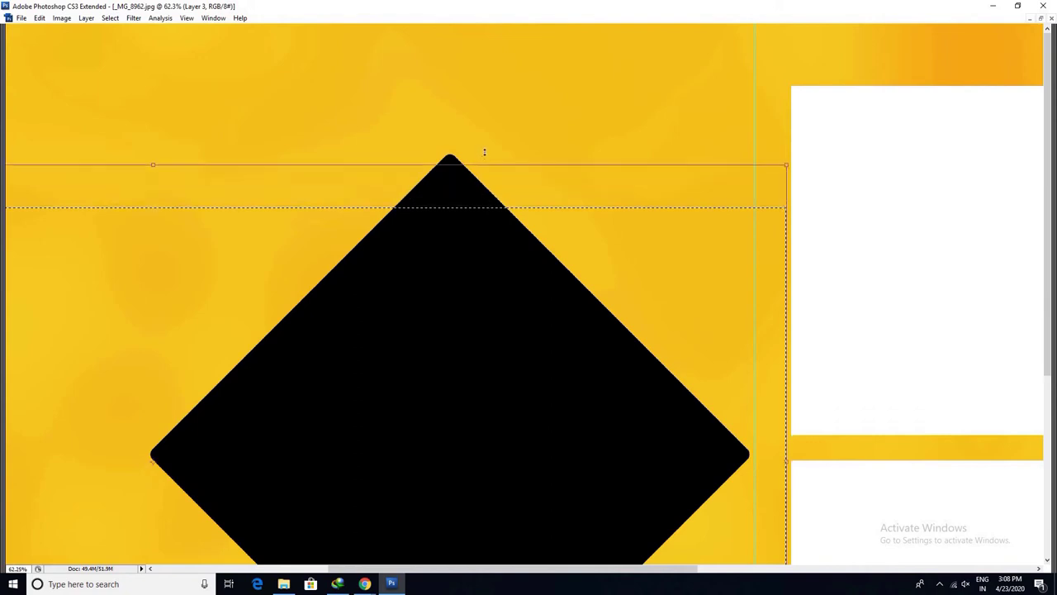
{"action": "key", "text": "Return"}
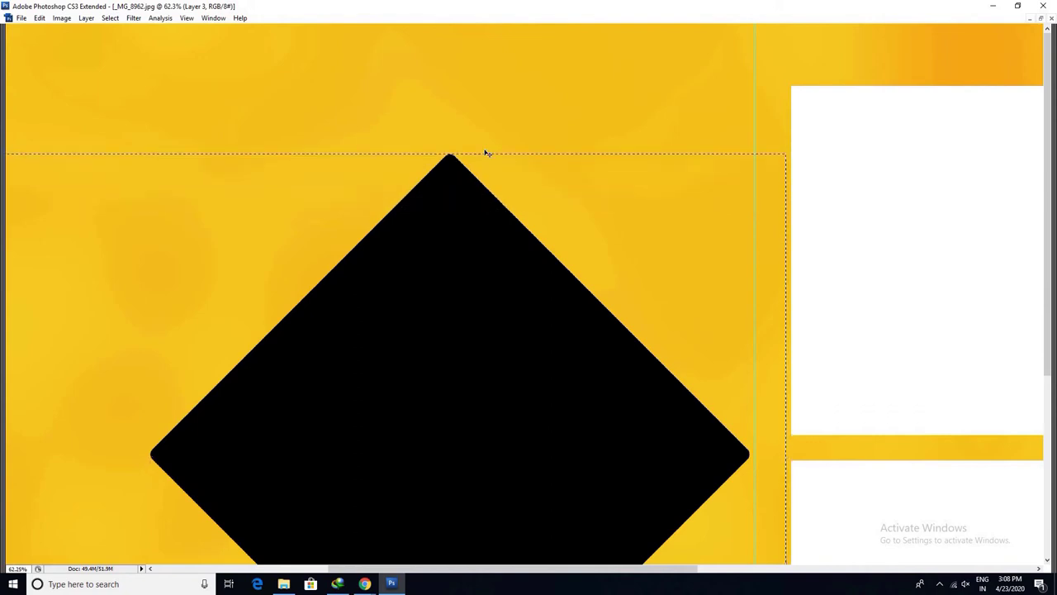
{"action": "key", "text": "ctrl+0"}
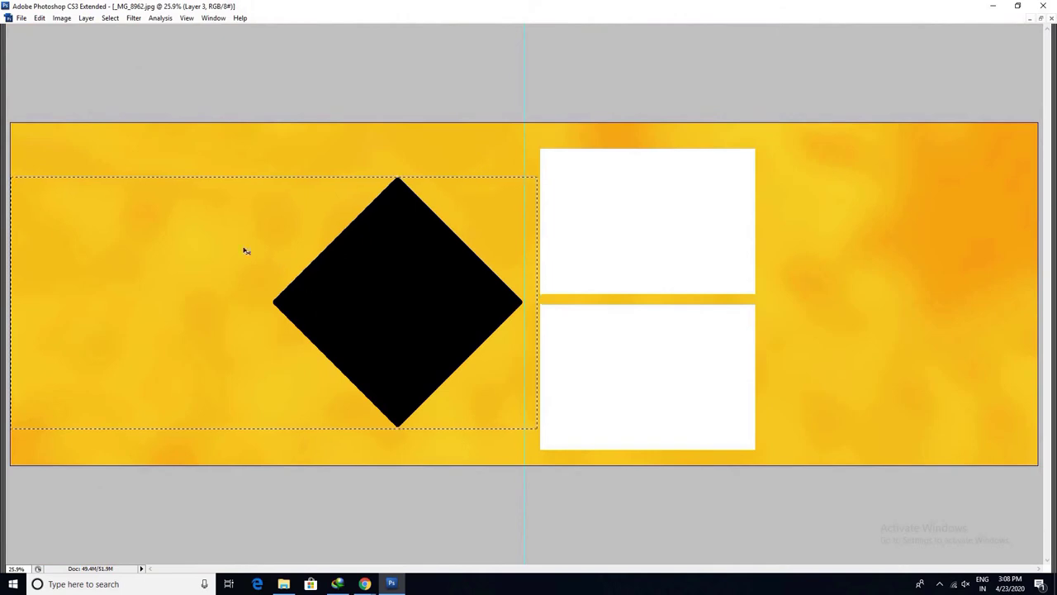
- Copy the selected band from Layer 1 to new Layer 4 and darken it slightly
{"action": "right_click", "coordinate": [207, 239]}
{"action": "left_click", "coordinate": [224, 246]}
{"action": "key", "text": "ctrl+j"}
{"action": "key", "text": "ctrl+u"}
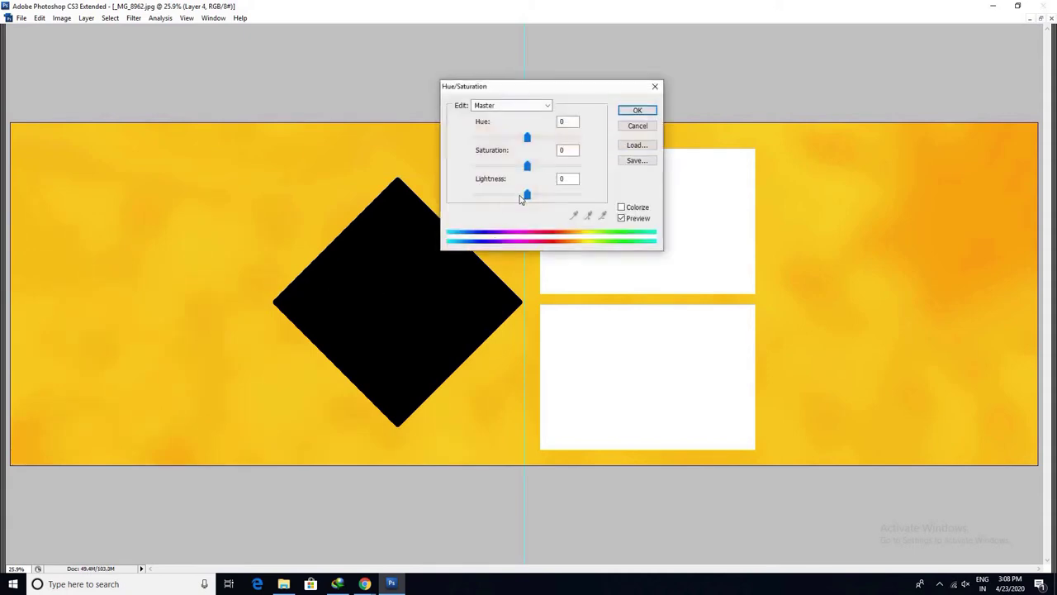
{"action": "left_click_drag", "start_coordinate": [527, 196], "coordinate": [523, 198]}
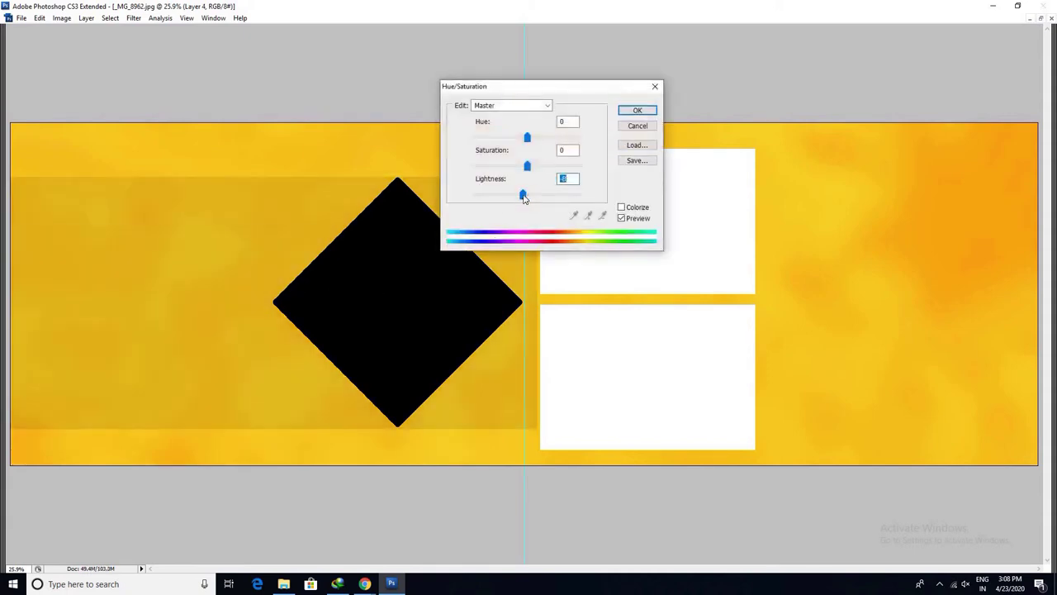
{"action": "left_click", "coordinate": [628, 112]}
- Duplicate Layer 4 and enlarge the copy slightly
{"action": "right_click", "coordinate": [196, 271]}
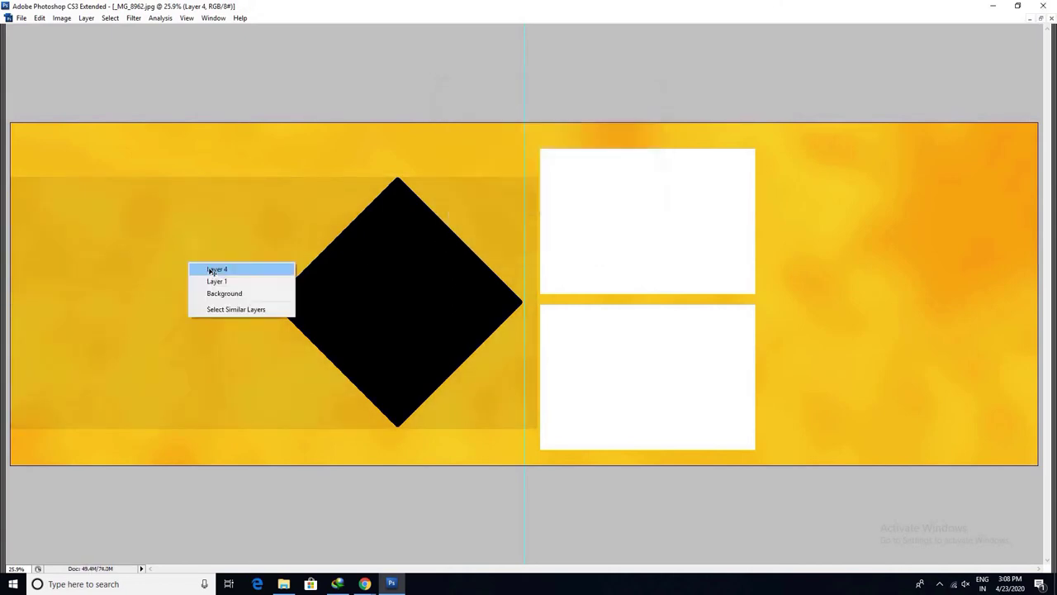
{"action": "left_click", "coordinate": [211, 272]}
{"action": "key", "text": "ctrl+j"}
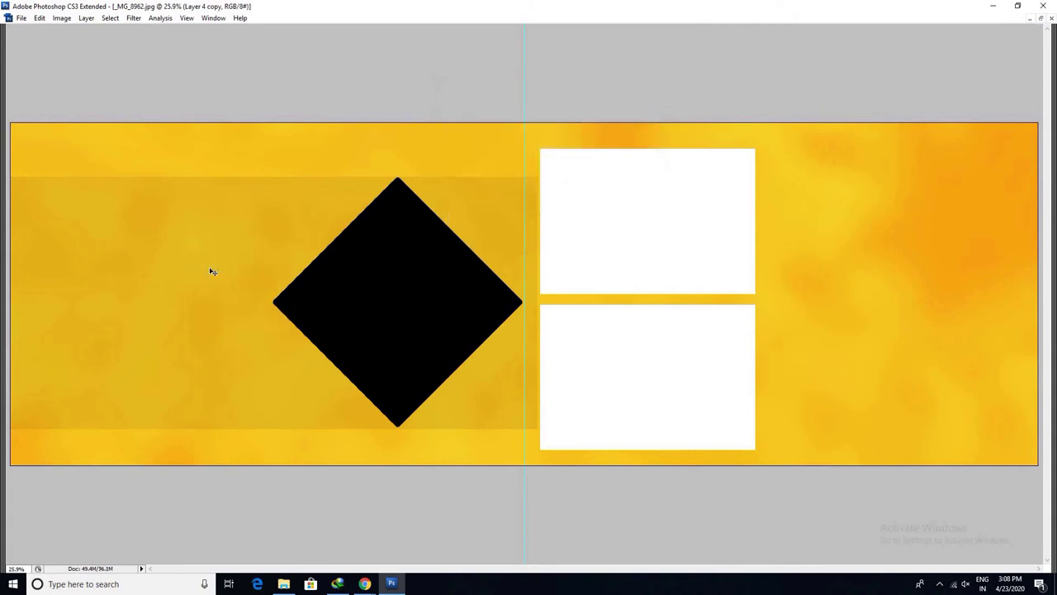
{"action": "key", "text": "ctrl+t"}
{"action": "left_click_drag", "start_coordinate": [538, 175], "coordinate": [552, 169]}
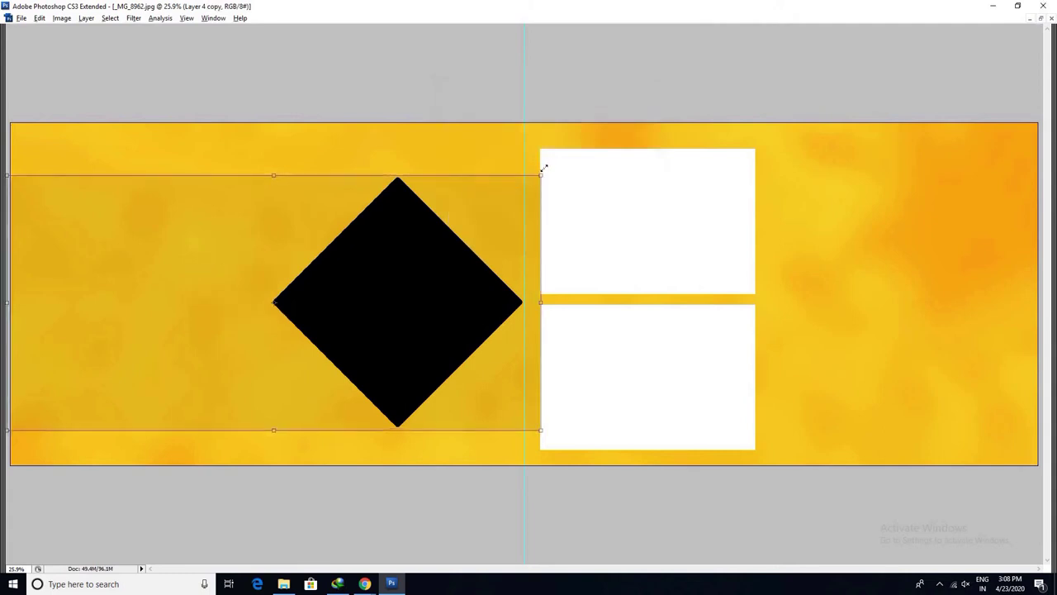
{"action": "key", "text": "Return"}
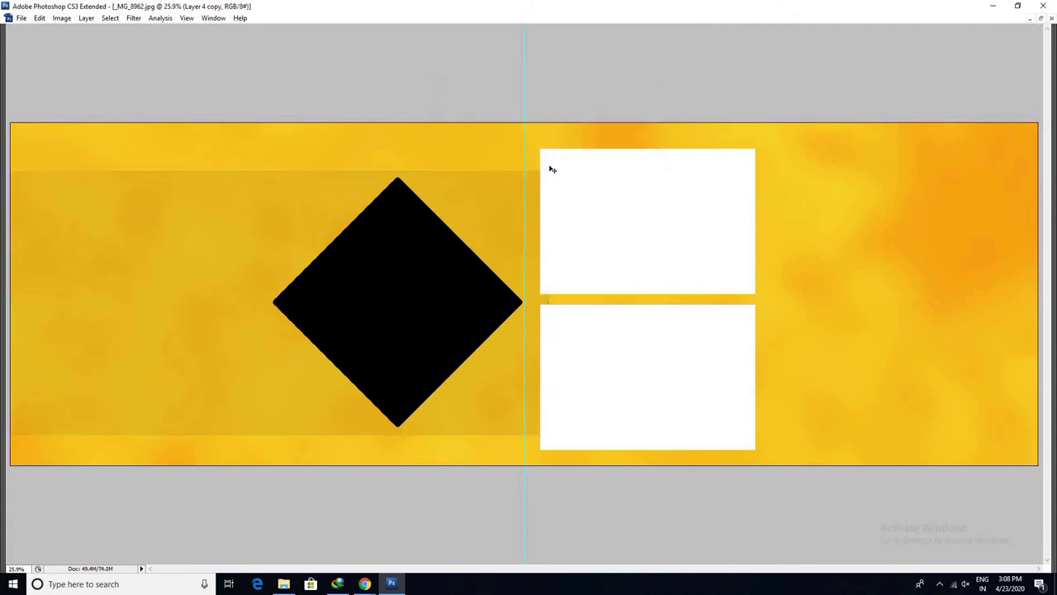
- Lighten the Layer 4 copy by +40 to a pale cream
{"action": "key", "text": "ctrl+u"}
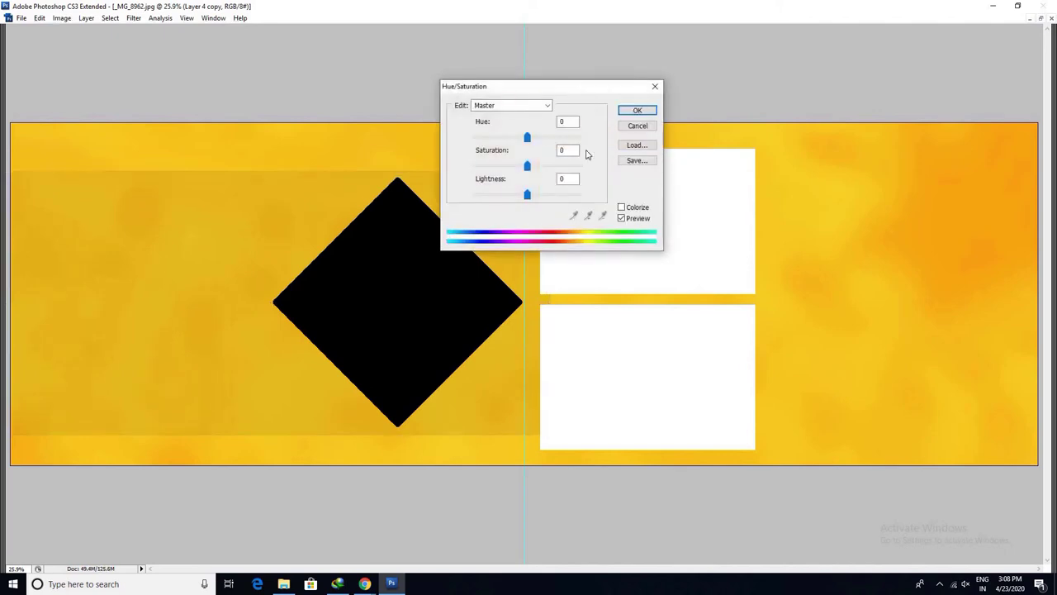
{"action": "key", "text": "Escape"}
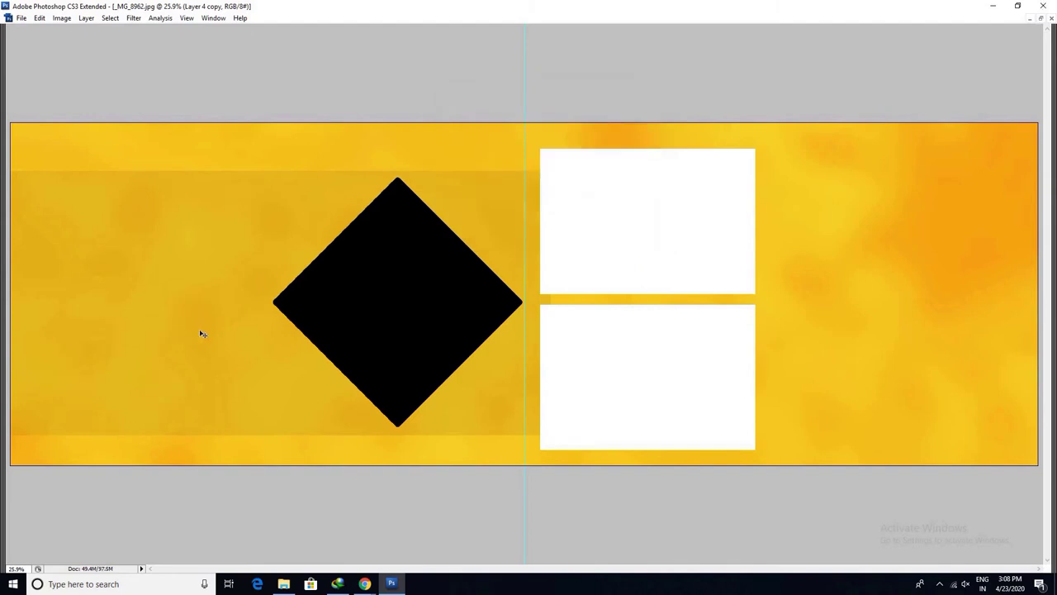
{"action": "key", "text": "ctrl+u"}
{"action": "left_click_drag", "start_coordinate": [528, 194], "coordinate": [553, 195]}
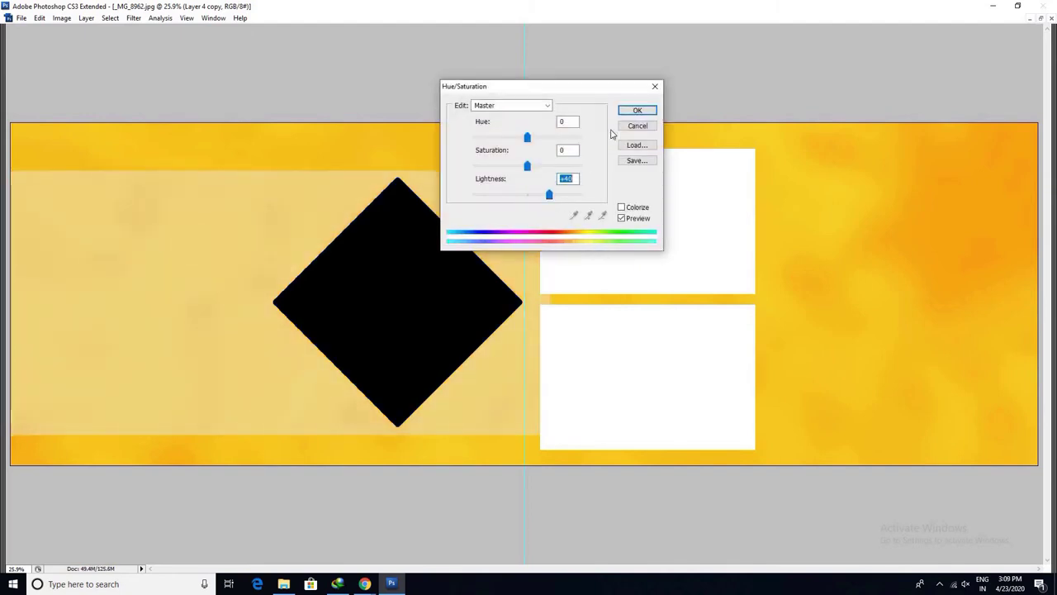
{"action": "left_click", "coordinate": [633, 111]}
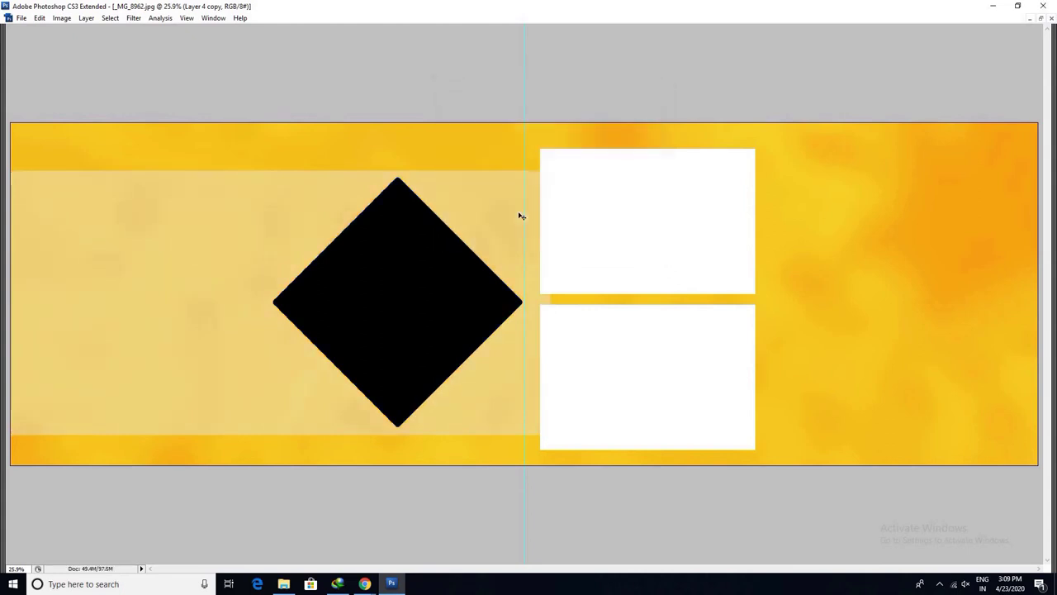
- Move the pale Layer 4 copy below the darker Layer 4 band
{"action": "key", "text": "F7"}
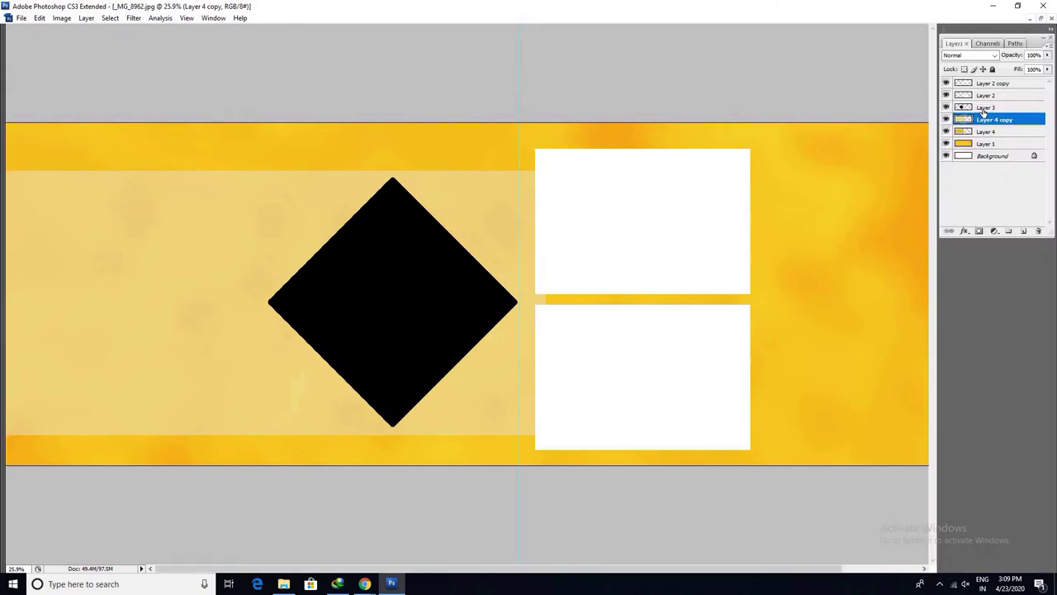
{"action": "key", "text": "ctrl+bracketleft"}
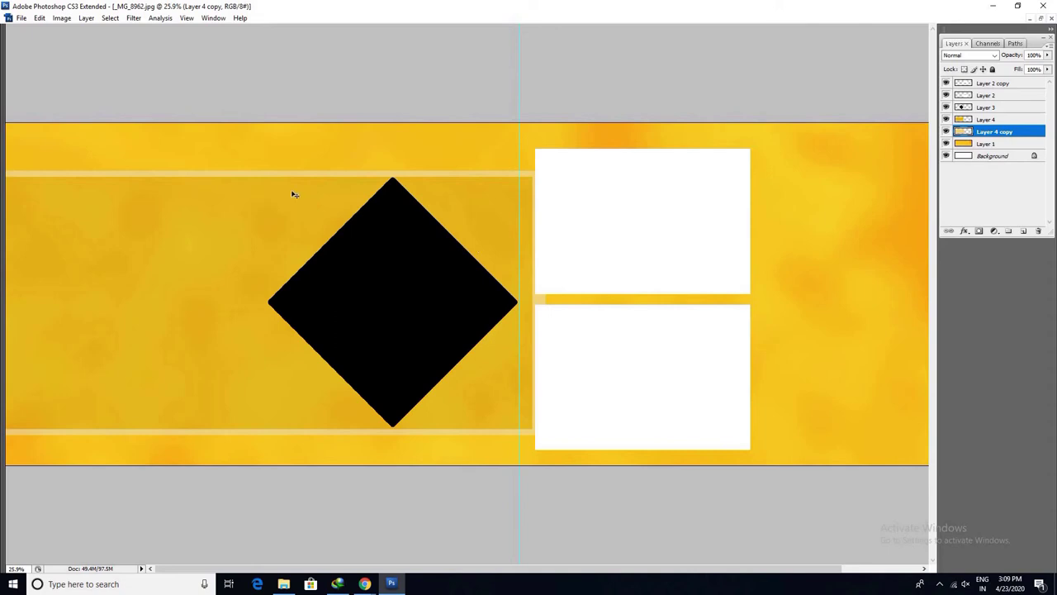
{"action": "key", "text": "ctrl+minus"}
{"action": "right_click", "coordinate": [287, 216]}
{"action": "left_click", "coordinate": [330, 207]}
{"action": "key", "text": "ctrl+t"}
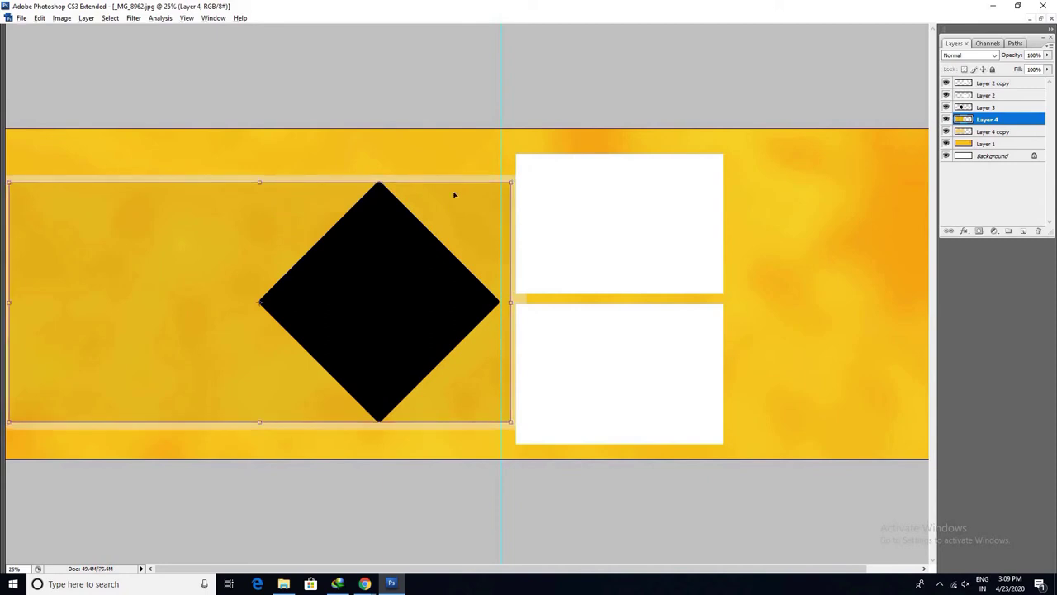
{"action": "key", "text": "Return"}
- Stretch the pale copy vertically so thin cream borders show above and below the band
{"action": "right_click", "coordinate": [450, 225]}
{"action": "left_click", "coordinate": [460, 224]}
{"action": "key", "text": "ctrl+t"}
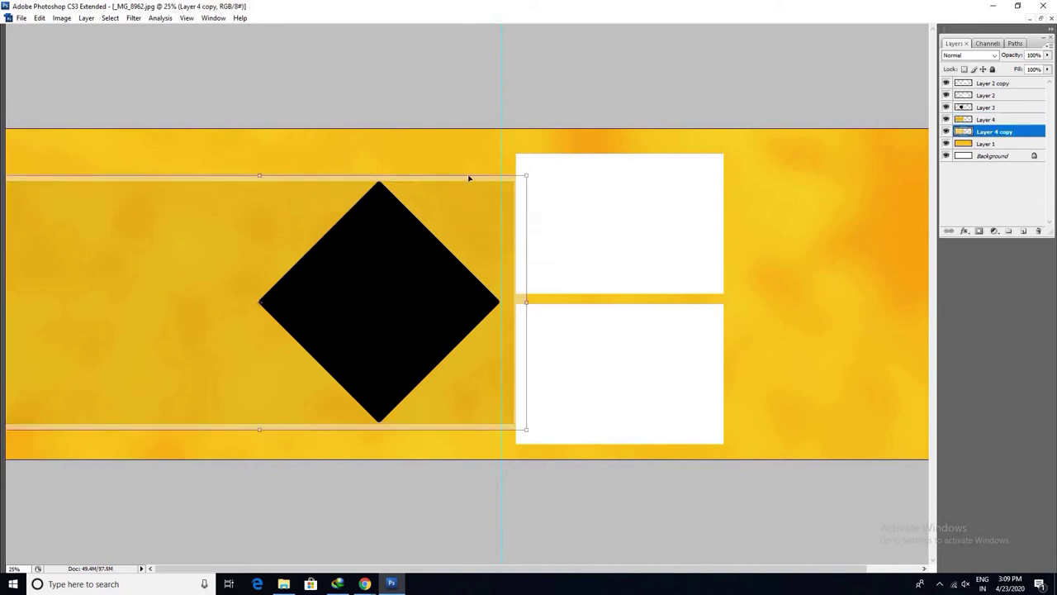
{"action": "left_click_drag", "start_coordinate": [473, 175], "coordinate": [476, 171]}
{"action": "key", "text": "Return"}
{"action": "key", "text": "ctrl+0"}
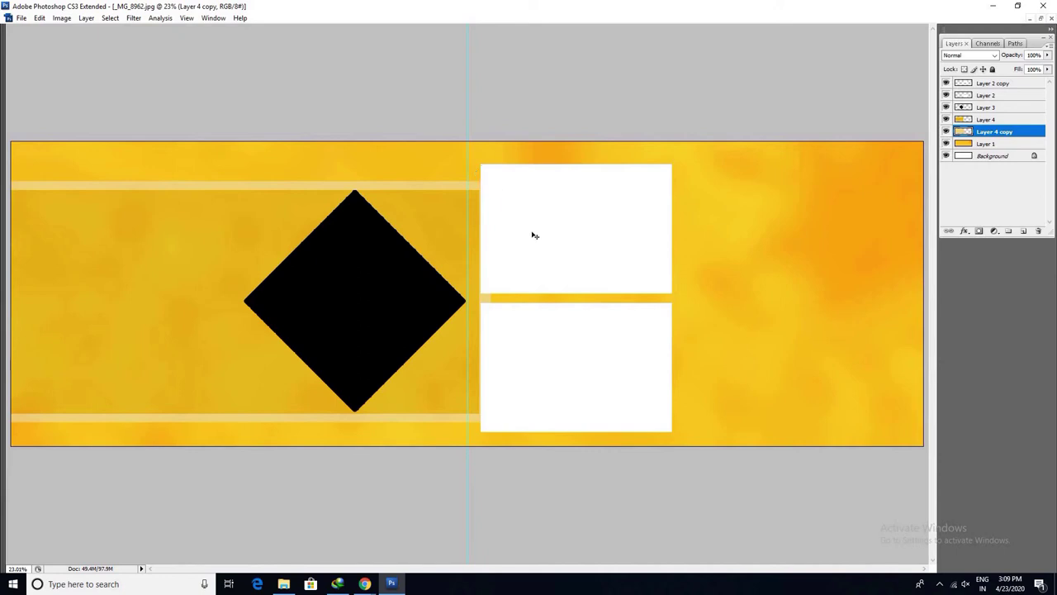
{"action": "left_click_drag", "start_coordinate": [590, 264], "coordinate": [602, 270]}
- Shift Layer 2 and Layer 2 copy slightly right and scale both up a little
{"action": "key", "text": "ctrl+z"}
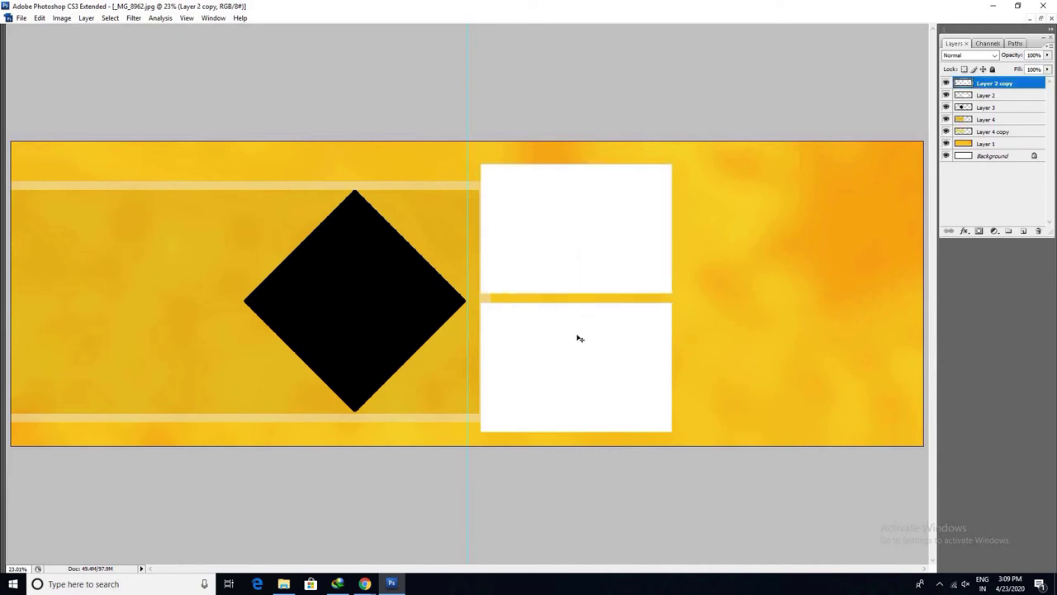
{"action": "right_click", "coordinate": [580, 338]}
{"action": "left_click", "coordinate": [604, 344], "text": "shift"}
{"action": "left_click_drag", "start_coordinate": [609, 353], "coordinate": [624, 354]}
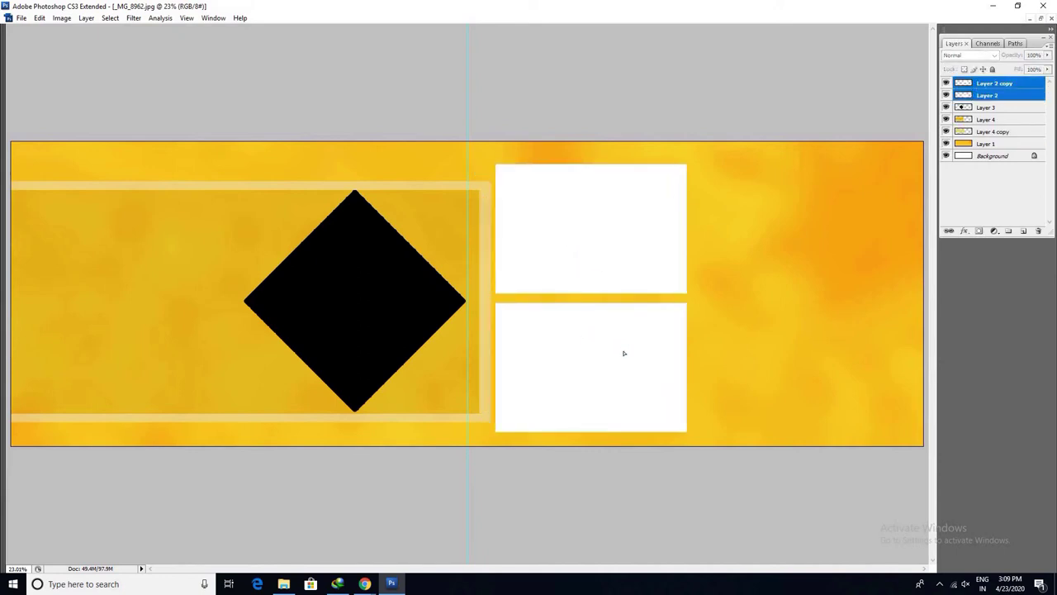
{"action": "key", "text": "ctrl+t"}
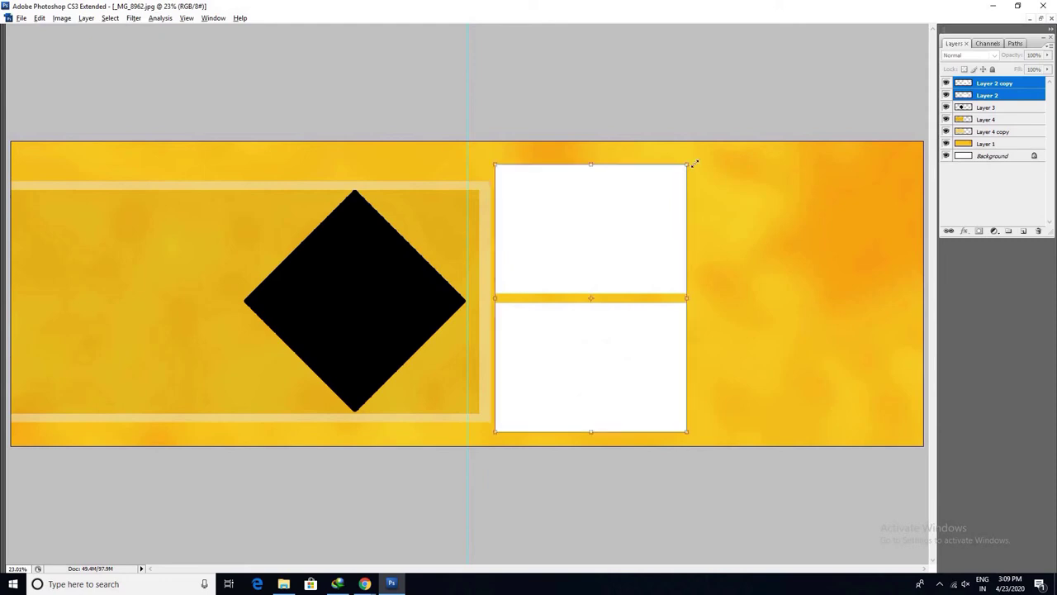
{"action": "left_click_drag", "start_coordinate": [694, 163], "coordinate": [696, 161]}
{"action": "key", "text": "Return"}
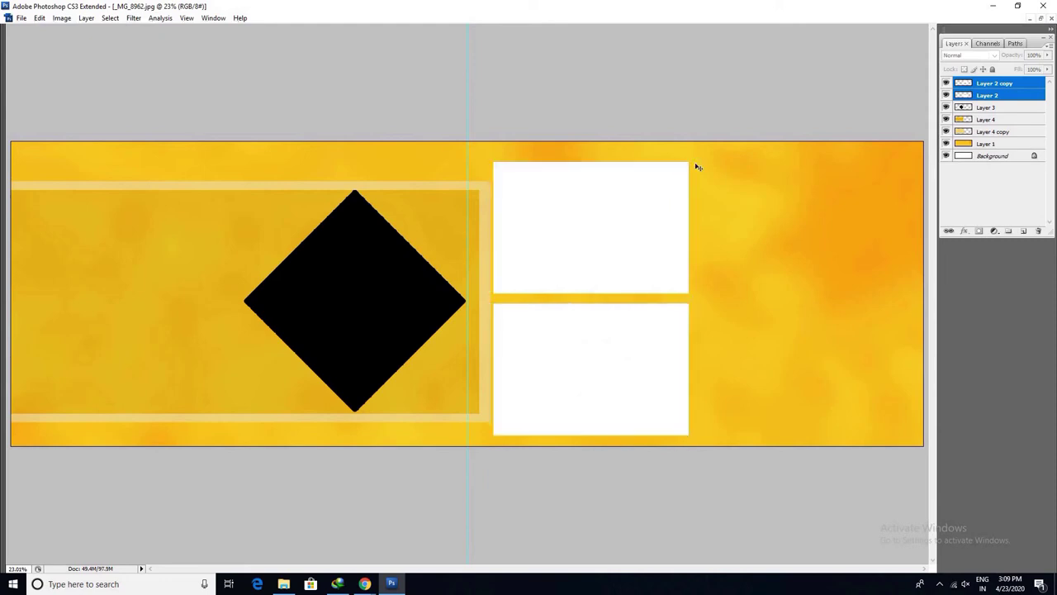
{"action": "key", "text": "Right"}
{"action": "key", "text": "Right"}
{"action": "key", "text": "Right"}
{"action": "key", "text": "Right"}
{"action": "key", "text": "Right"}
{"action": "key", "text": "Right"}
{"action": "key", "text": "Right"}
{"action": "key", "text": "Right"}
{"action": "key", "text": "Right"}
{"action": "key", "text": "Right"}
{"action": "key", "text": "Right"}
{"action": "key", "text": "Right"}
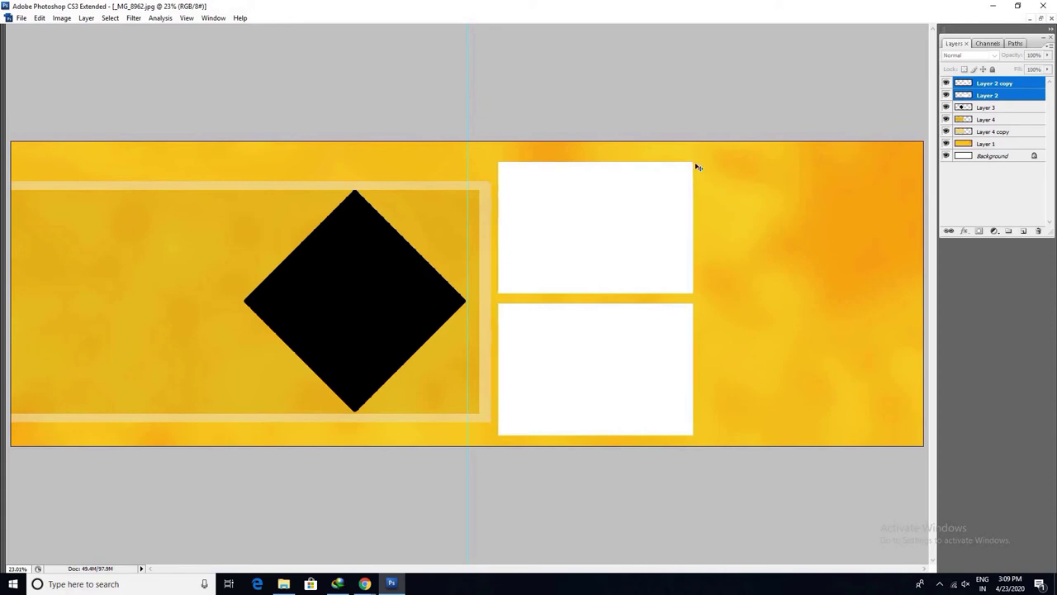
{"action": "key", "text": "alt+Tab"}
- Drag _MG_9185 from the wedding photos folder onto Photoshop to open it
{"action": "left_click", "coordinate": [430, 349]}
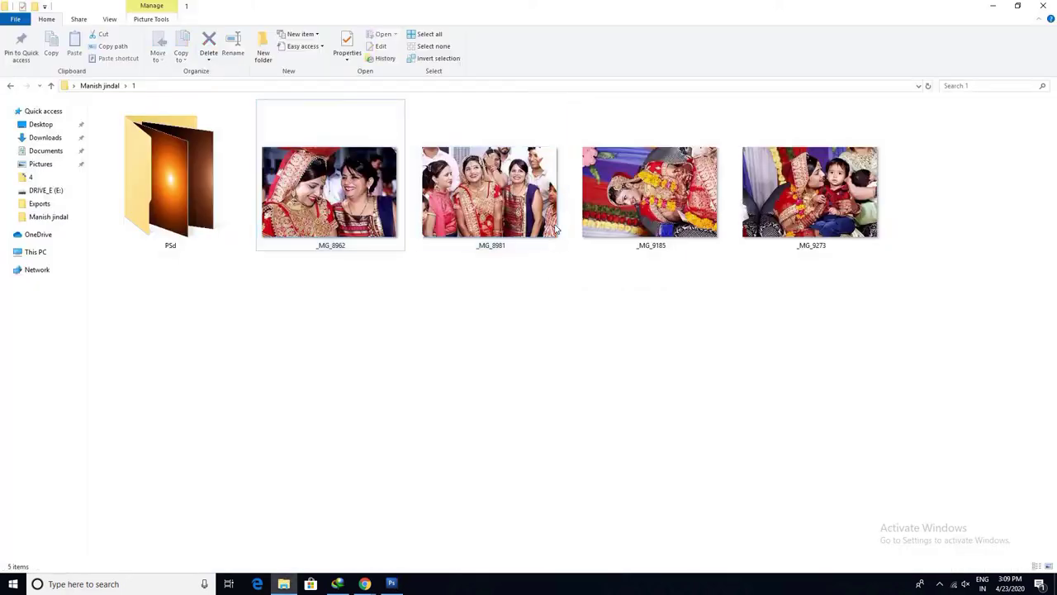
{"action": "left_click_drag", "start_coordinate": [622, 214], "coordinate": [604, 349]}
{"action": "key", "text": "alt+Tab"}
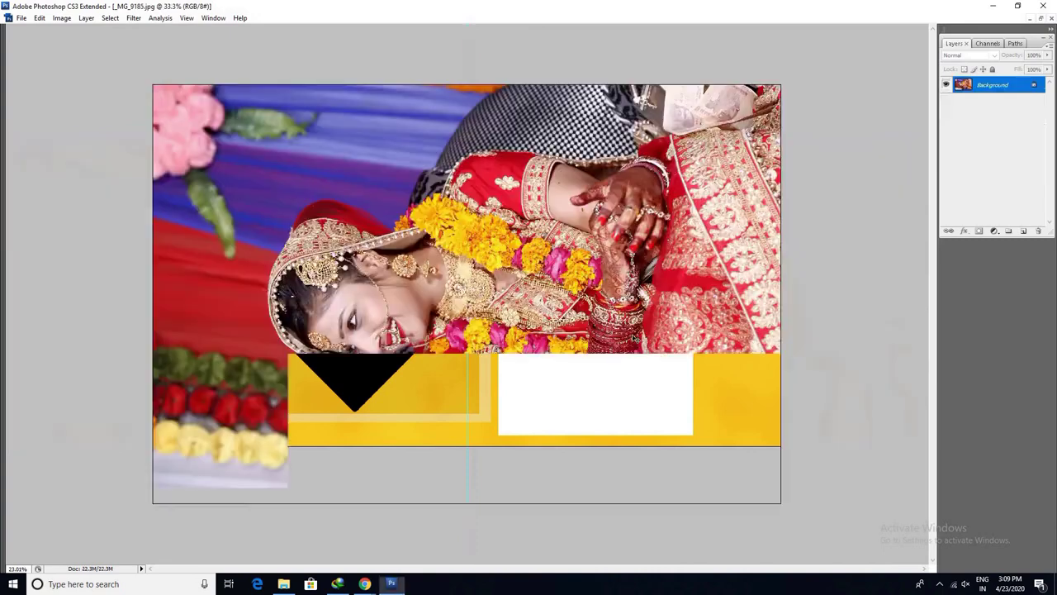
{"action": "left_click", "coordinate": [284, 584]}
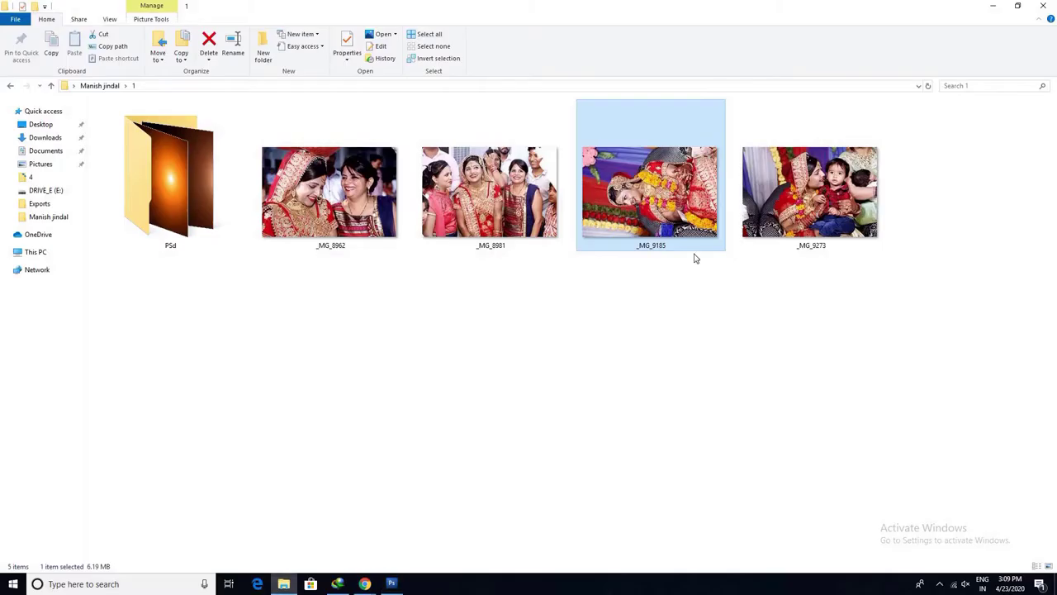
{"action": "mouse_move", "coordinate": [670, 246]}
{"action": "left_mouse_down"}
{"action": "mouse_move", "coordinate": [670, 399]}
{"action": "mouse_move", "coordinate": [573, 460]}
{"action": "left_mouse_up"}
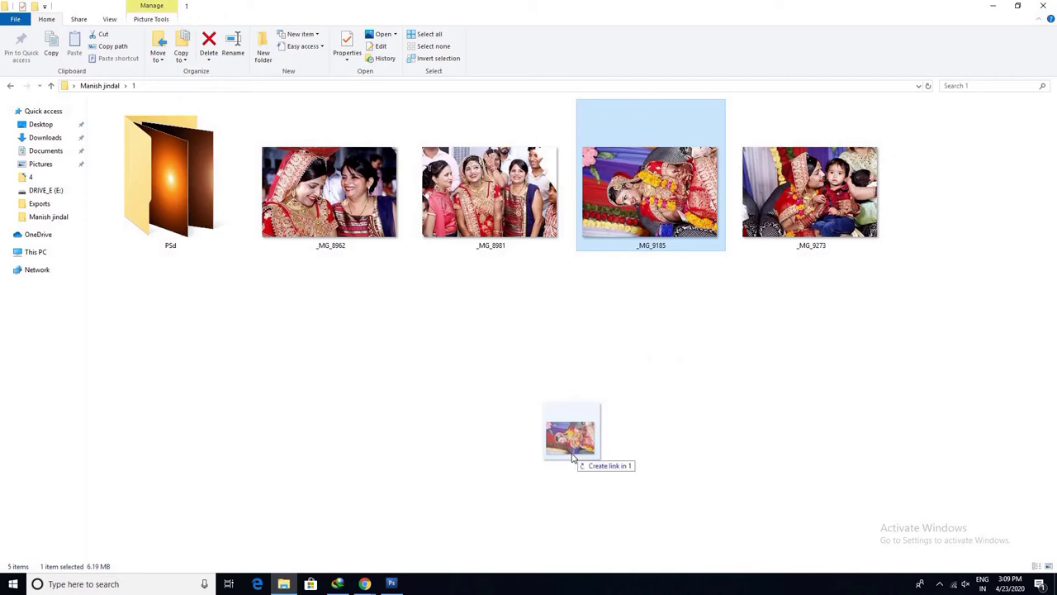
{"action": "key", "text": "alt+Tab"}
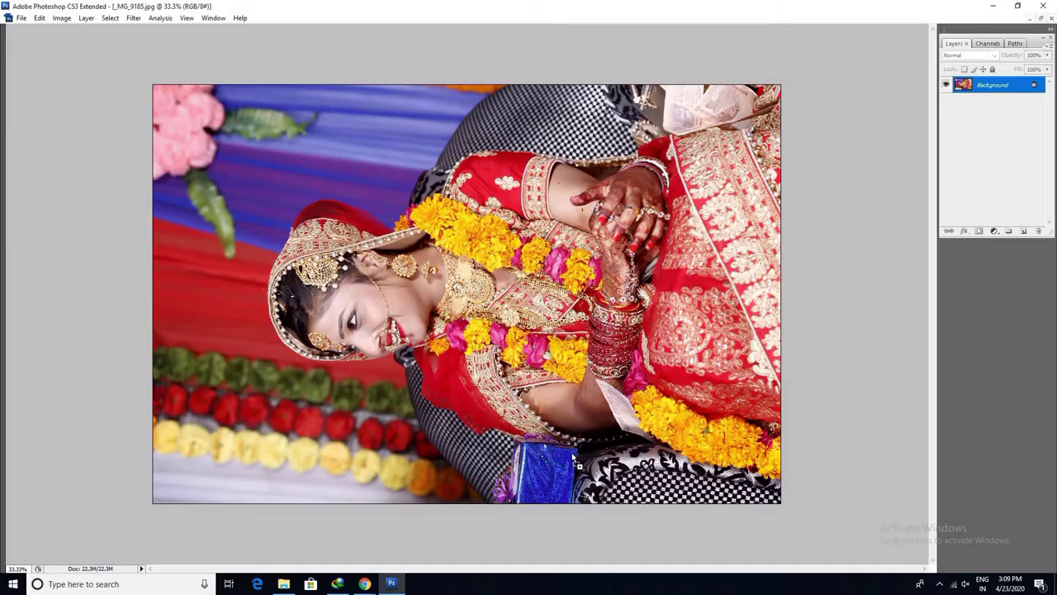
- Rotate the bride photo 90° clockwise to portrait and fit it in the window
{"action": "key", "text": "alt+minus"}
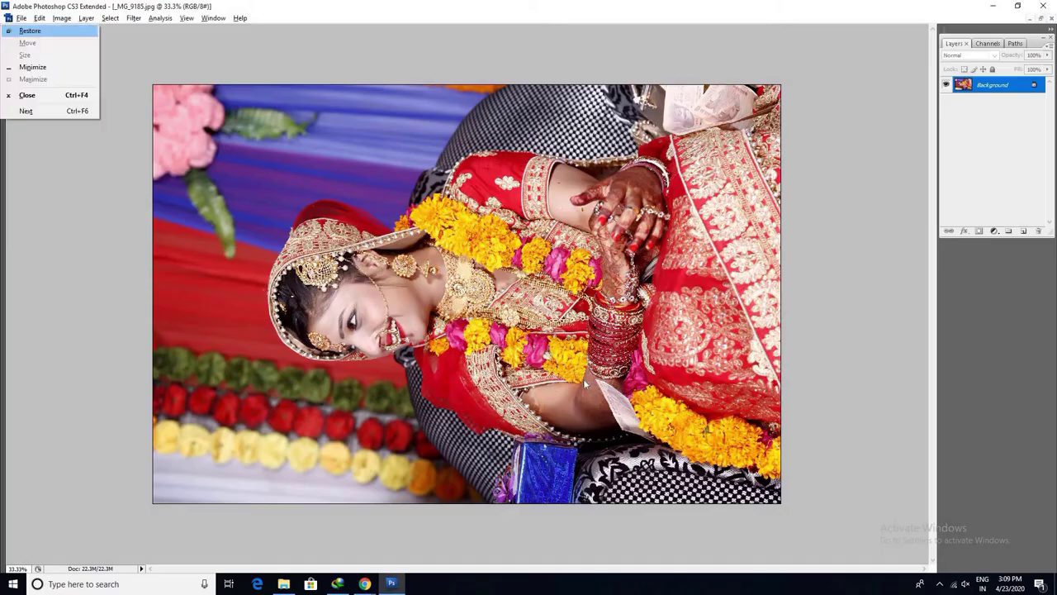
{"action": "key", "text": "Escape"}
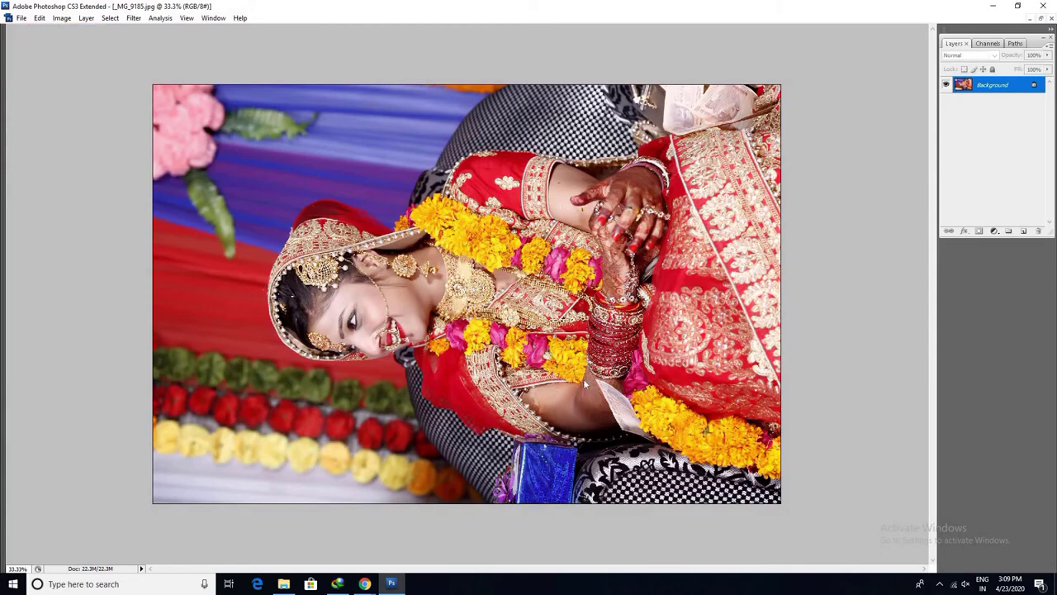
{"action": "key", "text": "alt+i"}
{"action": "key", "text": "e"}
{"action": "key", "text": "9"}
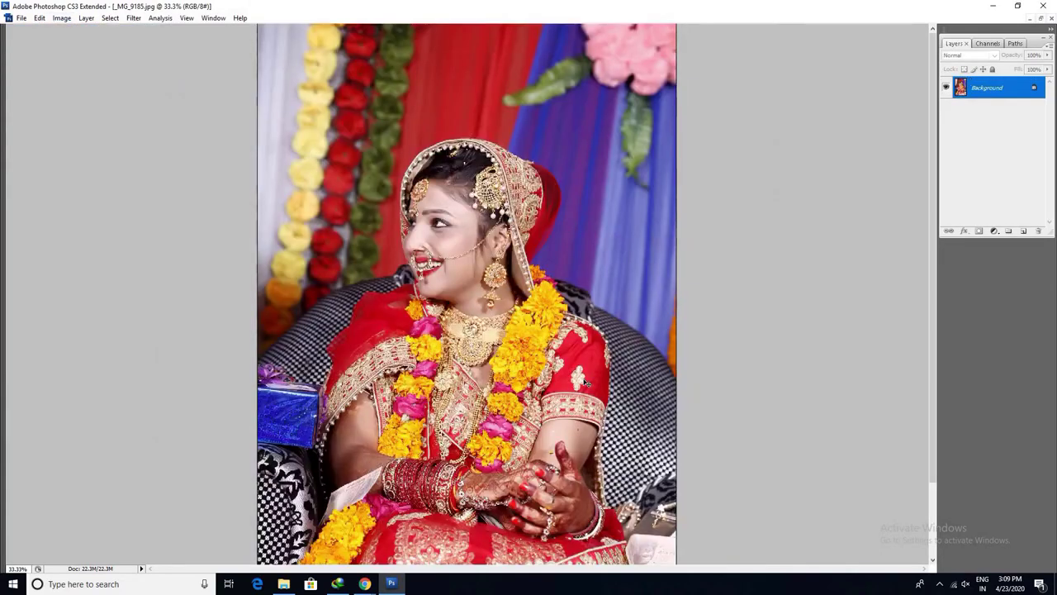
{"action": "key", "text": "ctrl+0"}
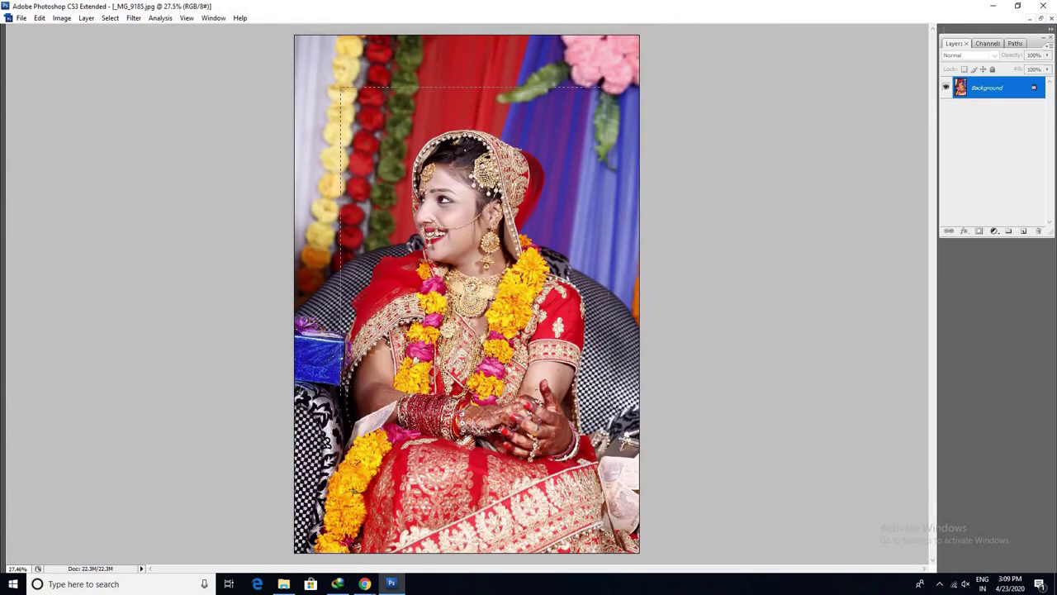
- Select the bride's upper body with a 150 px feather and clear the feathered centre
{"action": "left_click_drag", "start_coordinate": [608, 398], "coordinate": [608, 405]}
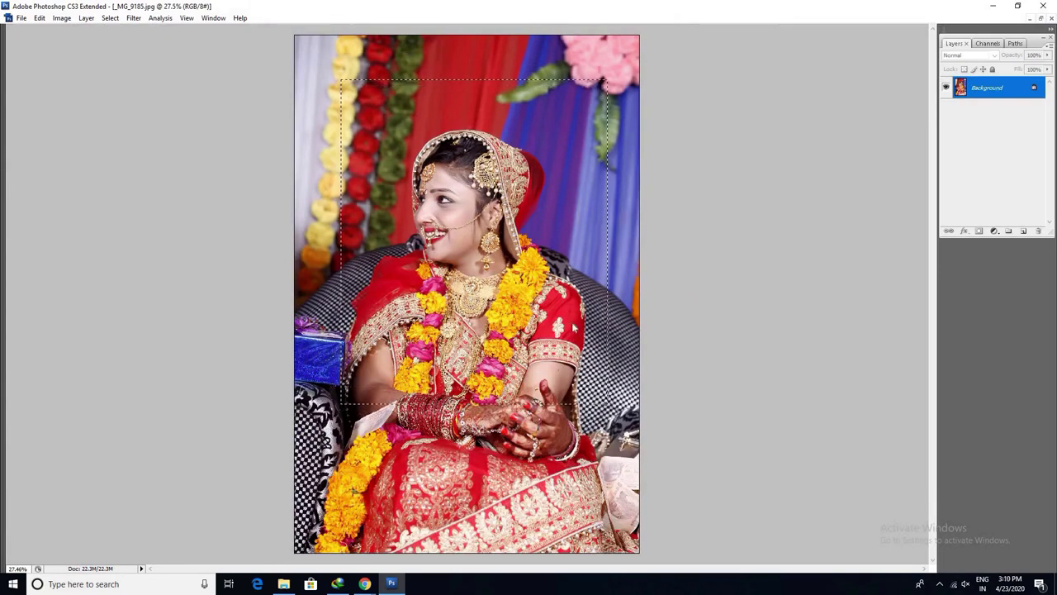
{"action": "key", "text": "ctrl+alt+d"}
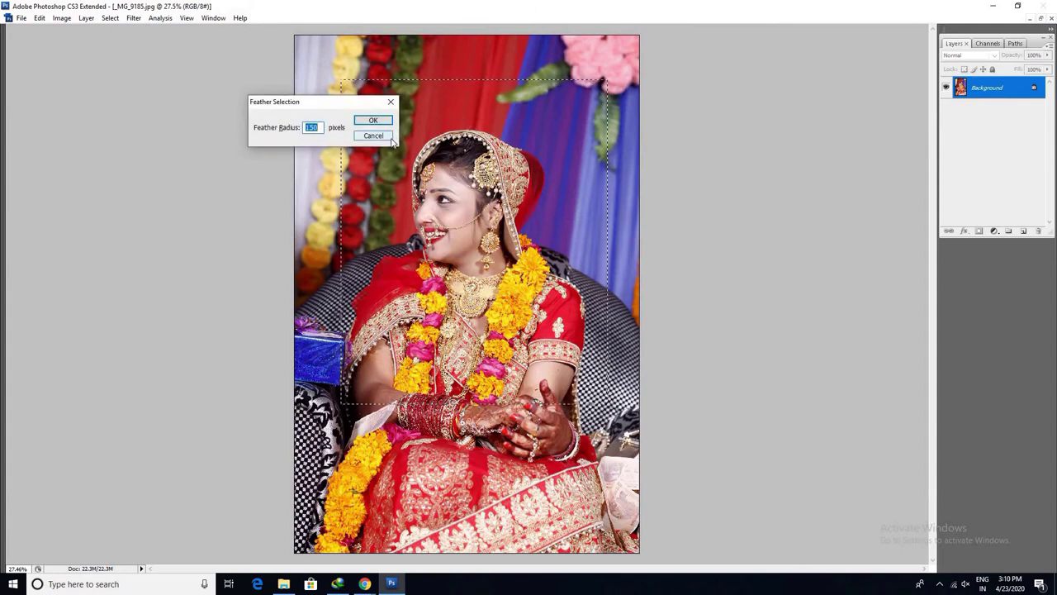
{"action": "left_click", "coordinate": [372, 120]}
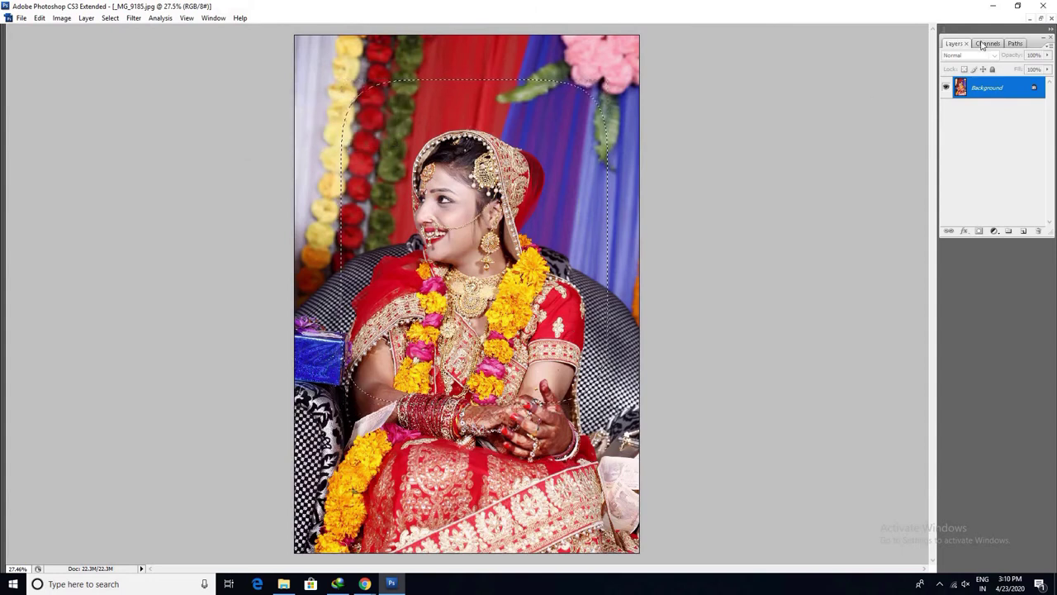
{"action": "left_click", "coordinate": [1041, 18]}
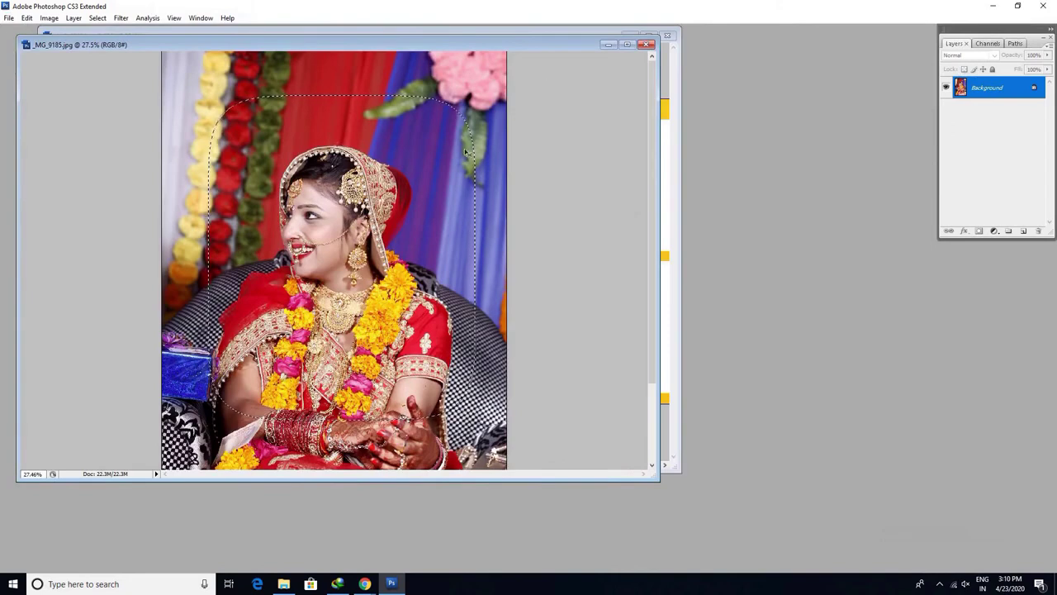
{"action": "left_click_drag", "start_coordinate": [479, 41], "coordinate": [1022, 144]}
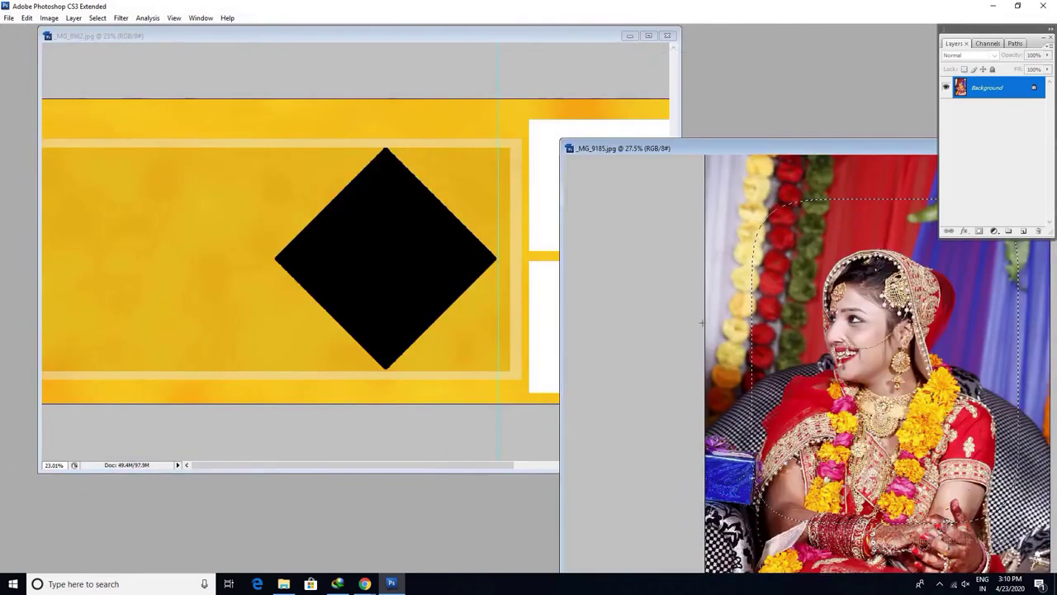
{"action": "key", "text": "Delete"}
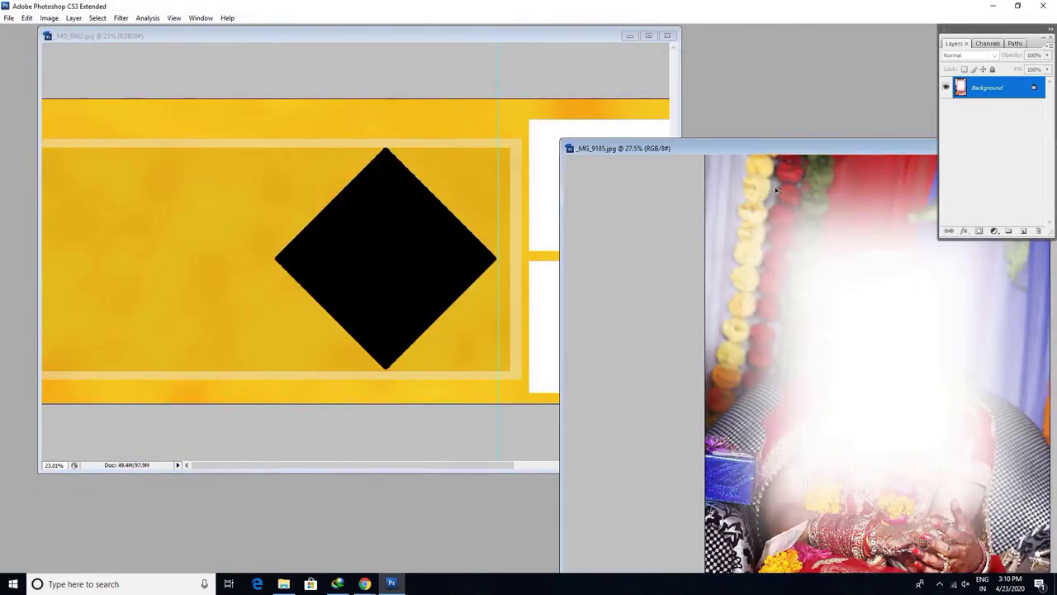
- Close the bride photo _MG_9185 without saving and return to the image folder
{"action": "key", "text": "ctrl+w"}
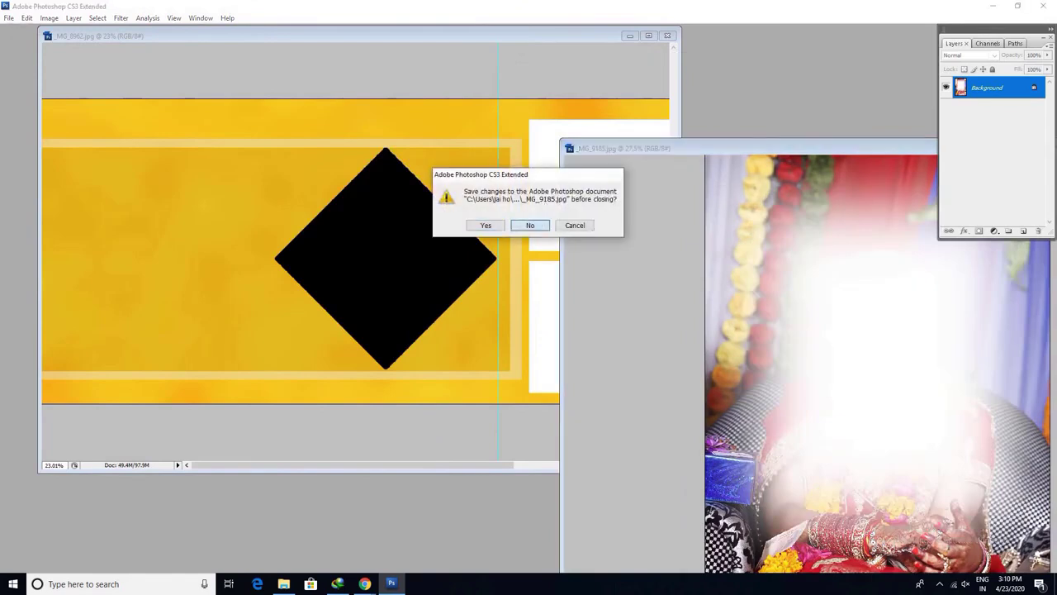
{"action": "left_click", "coordinate": [532, 228]}
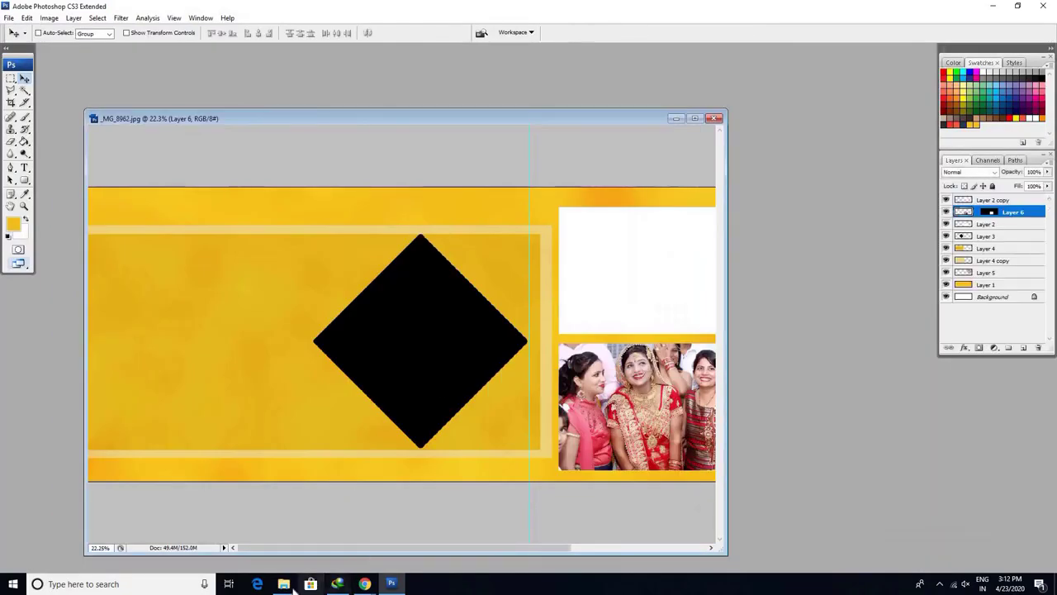
{"action": "left_click", "coordinate": [294, 584]}
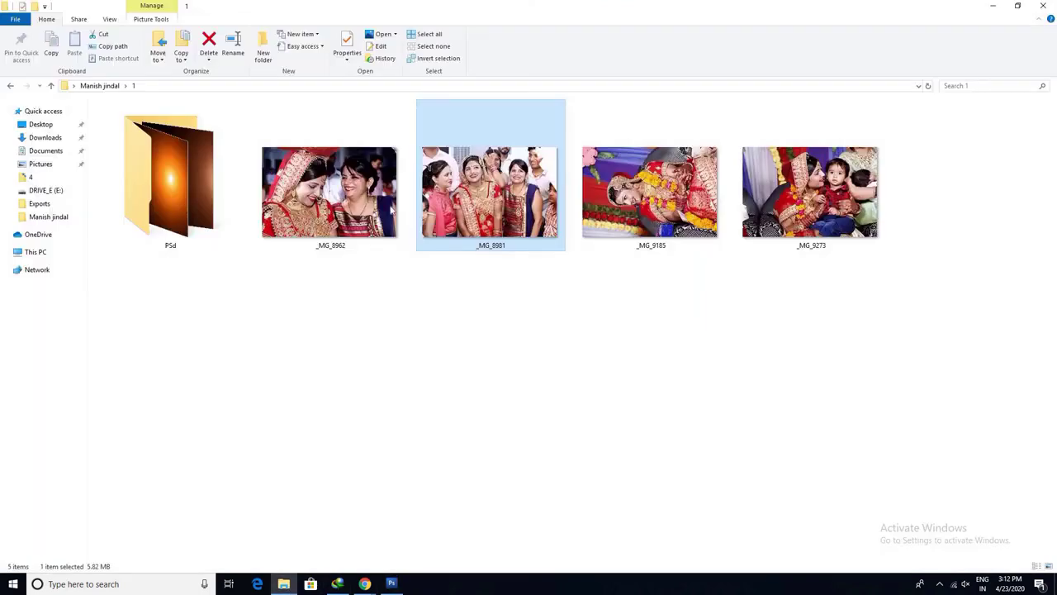
- Open _MG_8981 in Photoshop, copy the whole group photo, and close it unsaved
{"action": "left_click_drag", "start_coordinate": [545, 329], "coordinate": [569, 344]}
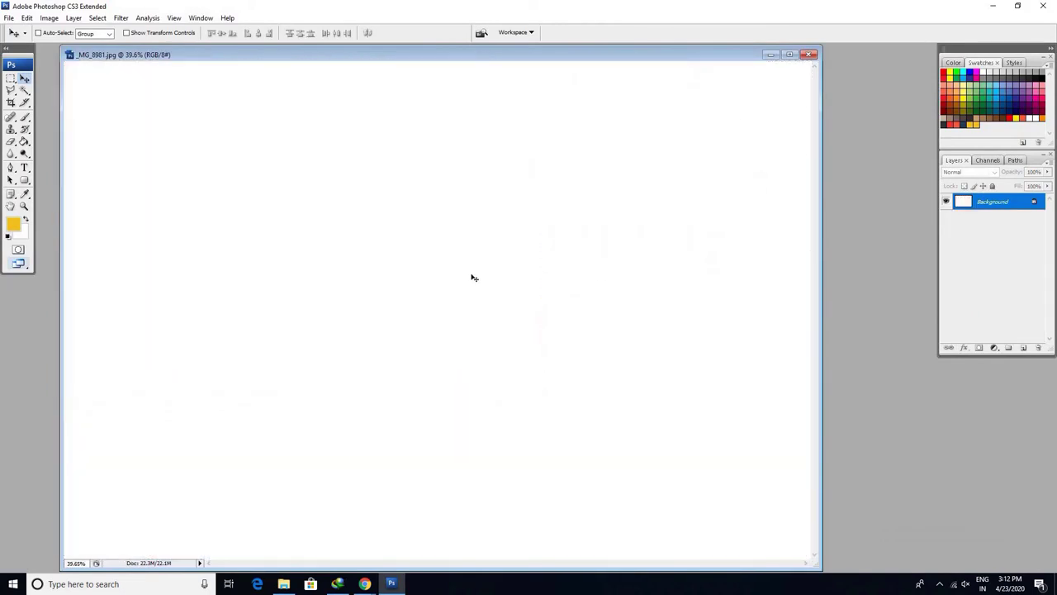
{"action": "key", "text": "ctrl+BackSpace"}
{"action": "key", "text": "ctrl+w"}
{"action": "left_click", "coordinate": [531, 227]}
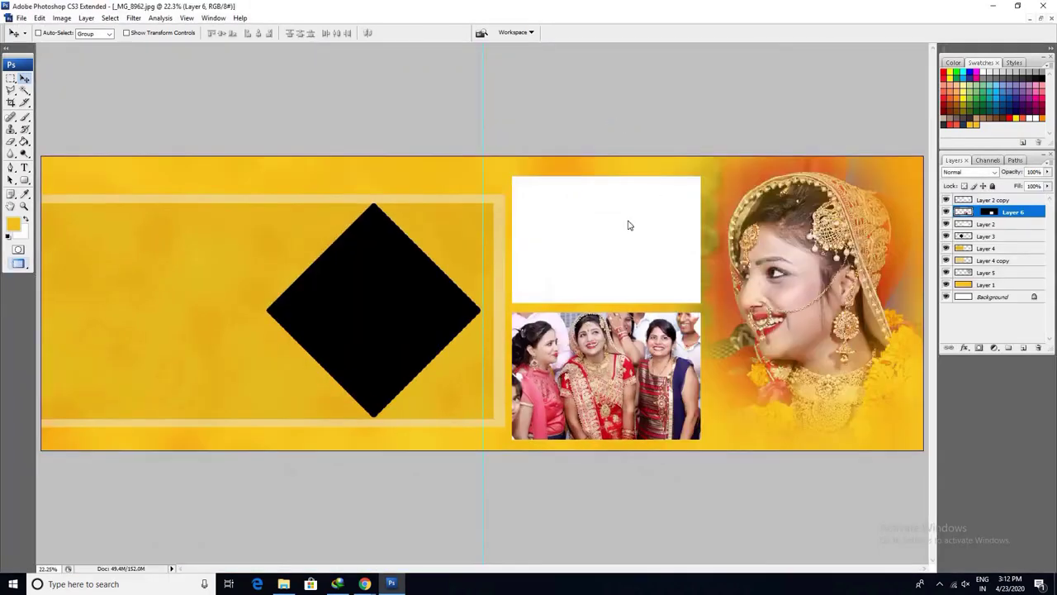
- Make Layer 2 copy, under the white box, the active layer
{"action": "right_click", "coordinate": [628, 225]}
{"action": "left_click", "coordinate": [630, 221]}
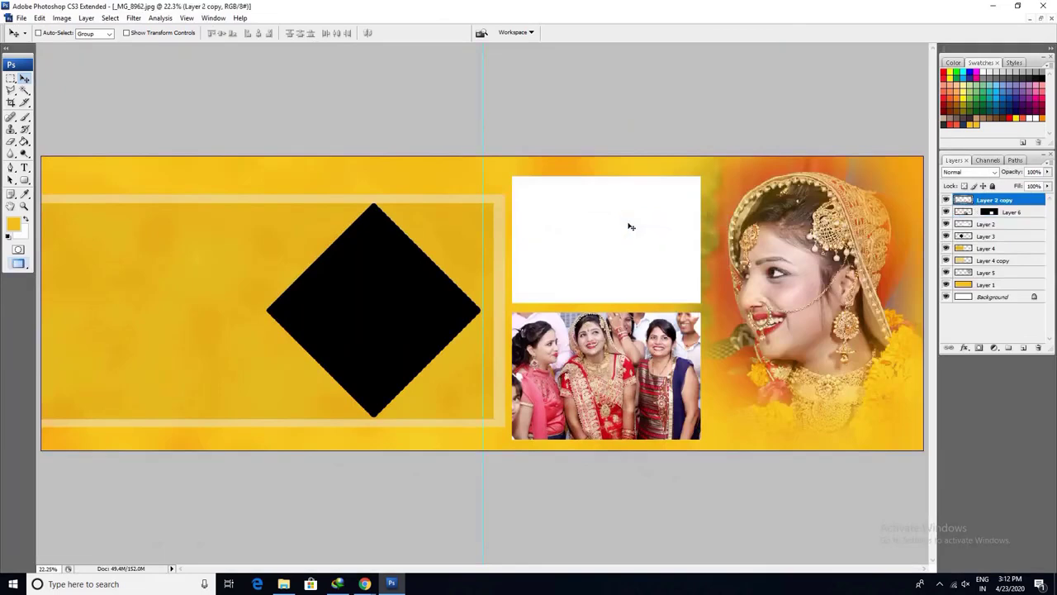
{"action": "right_click", "coordinate": [610, 232]}
{"action": "left_click", "coordinate": [614, 236]}
{"action": "right_click", "coordinate": [632, 267]}
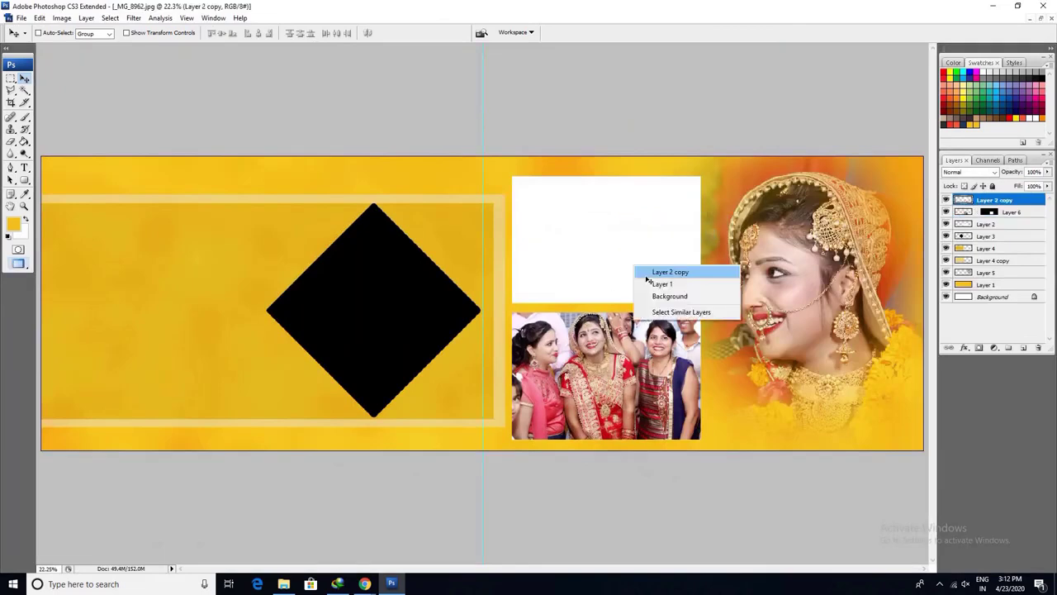
{"action": "left_click", "coordinate": [646, 272]}
- Paste the group photo into the upper white box and move it up to fill it
{"action": "key", "text": "w"}
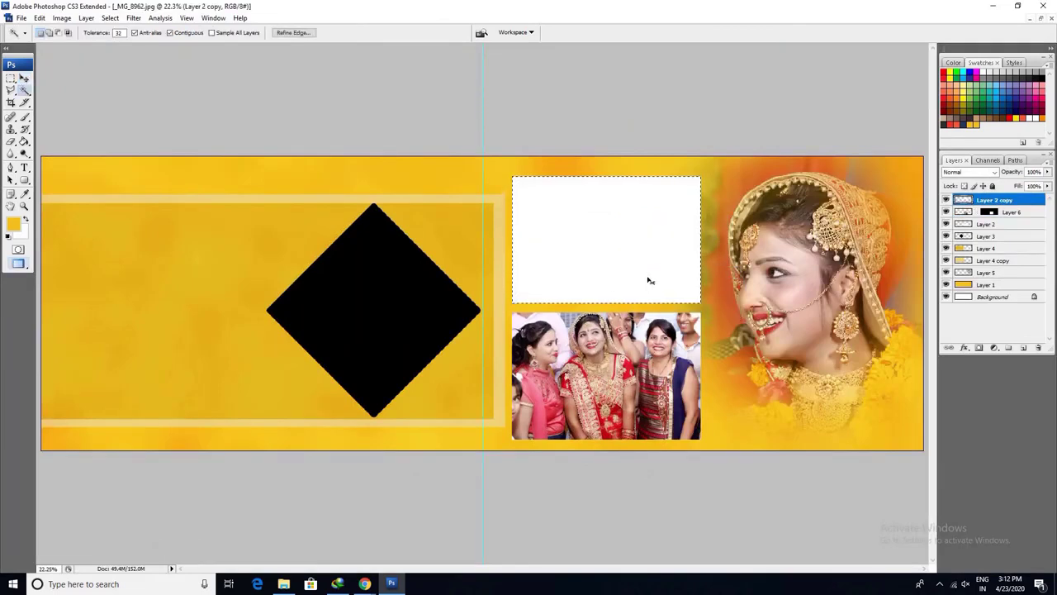
{"action": "key", "text": "ctrl+shift+v"}
{"action": "key", "text": "ctrl+t"}
{"action": "left_click_drag", "start_coordinate": [643, 319], "coordinate": [640, 202]}
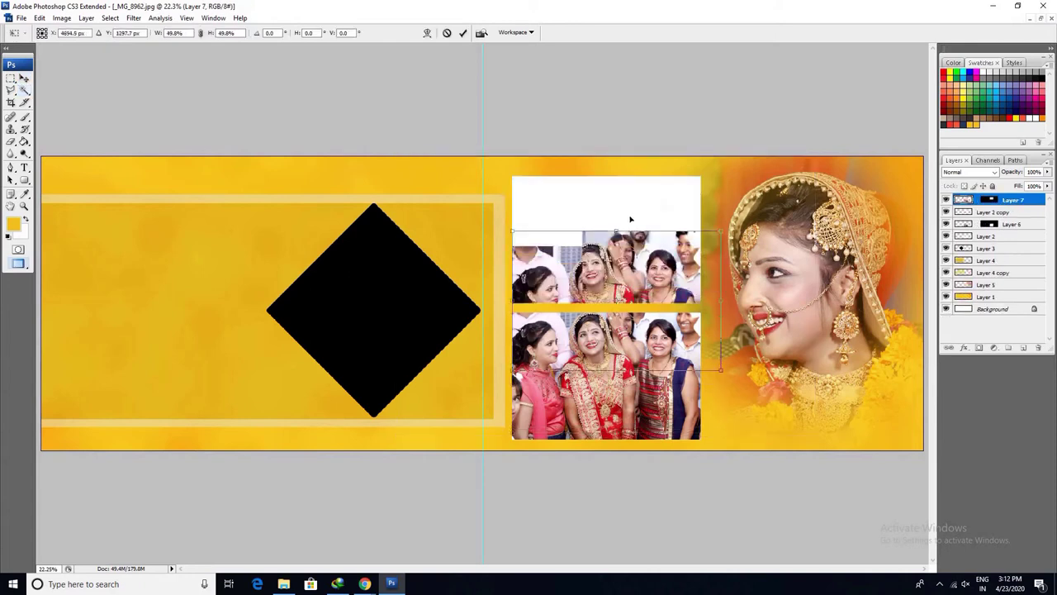
{"action": "key", "text": "Return"}
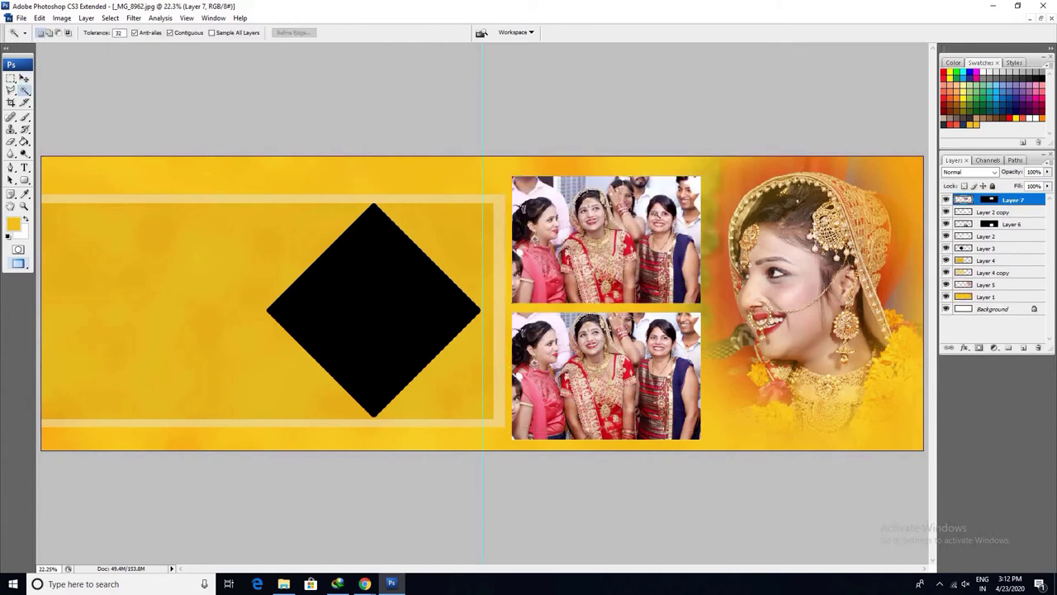
- Tweak the upper photo's colour with Variations, then deselect and reopen Adjustments
{"action": "key", "text": "alt+i"}
{"action": "key", "text": "Down"}
{"action": "key", "text": "Right"}
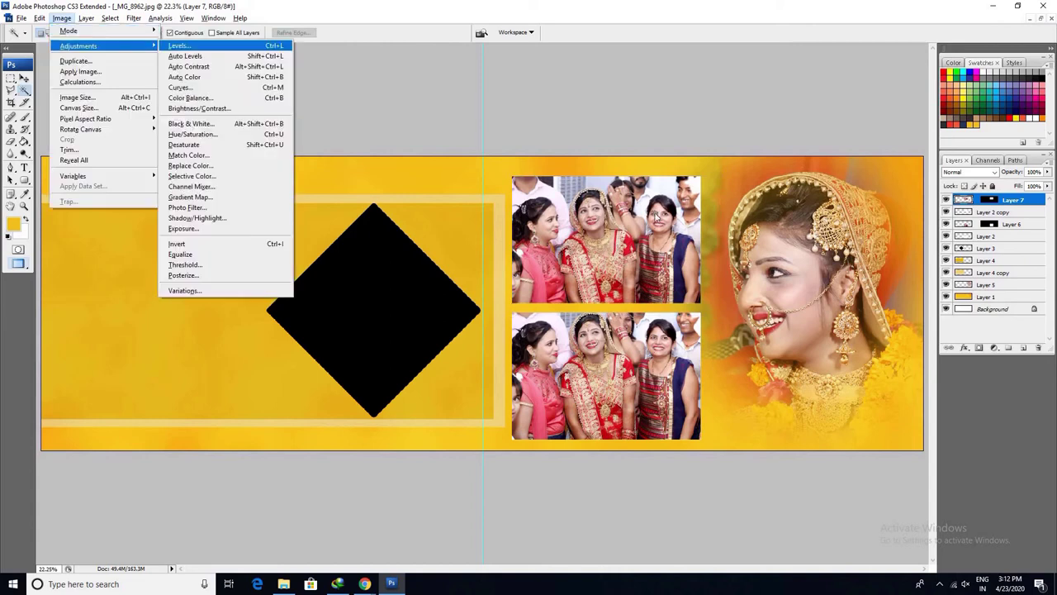
{"action": "key", "text": "Up"}
{"action": "key", "text": "Return"}
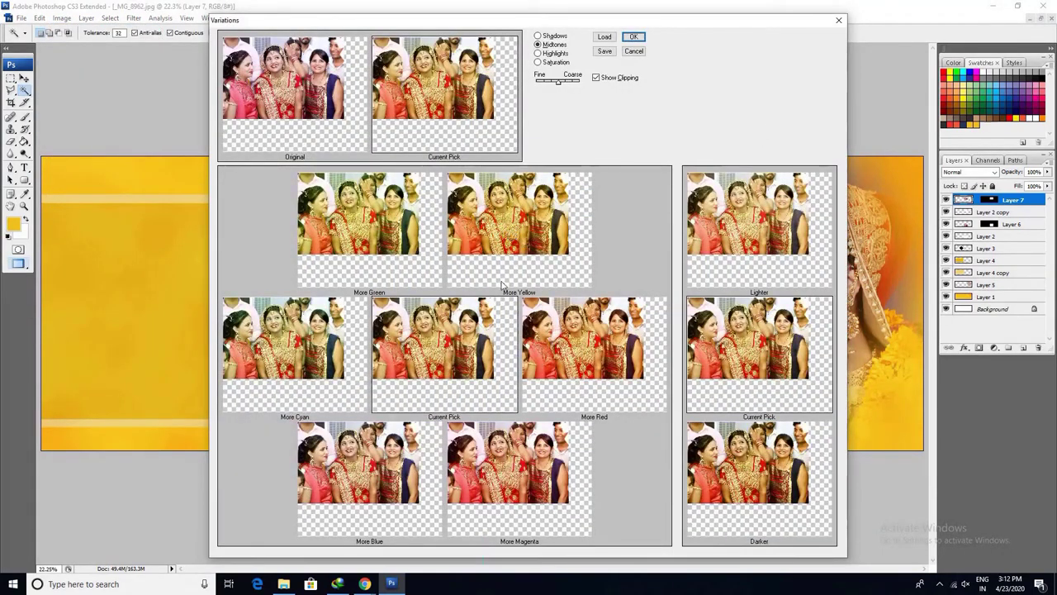
{"action": "left_click", "coordinate": [636, 36]}
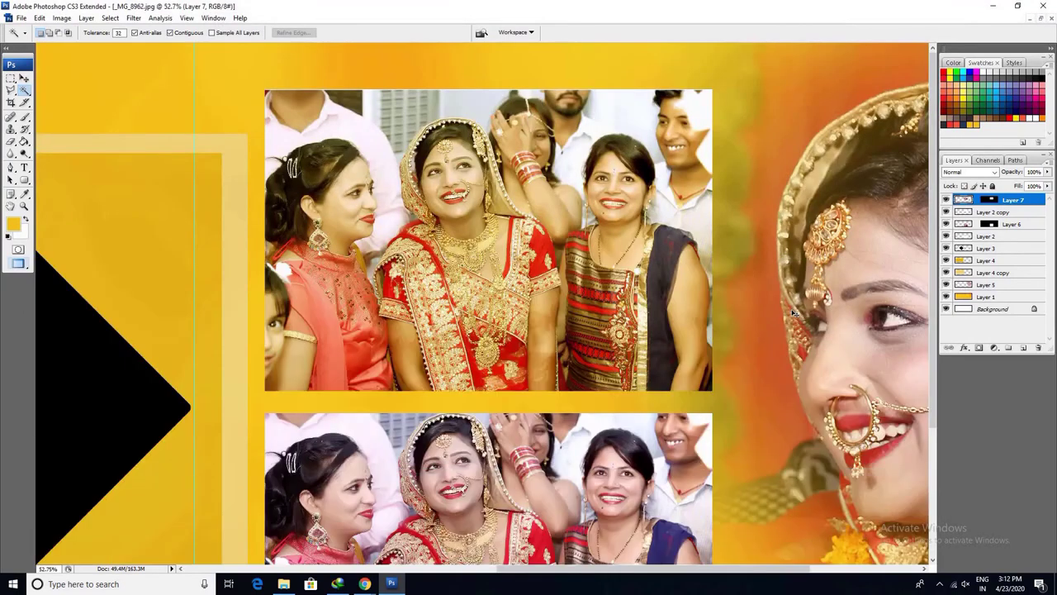
{"action": "key", "text": "ctrl+d"}
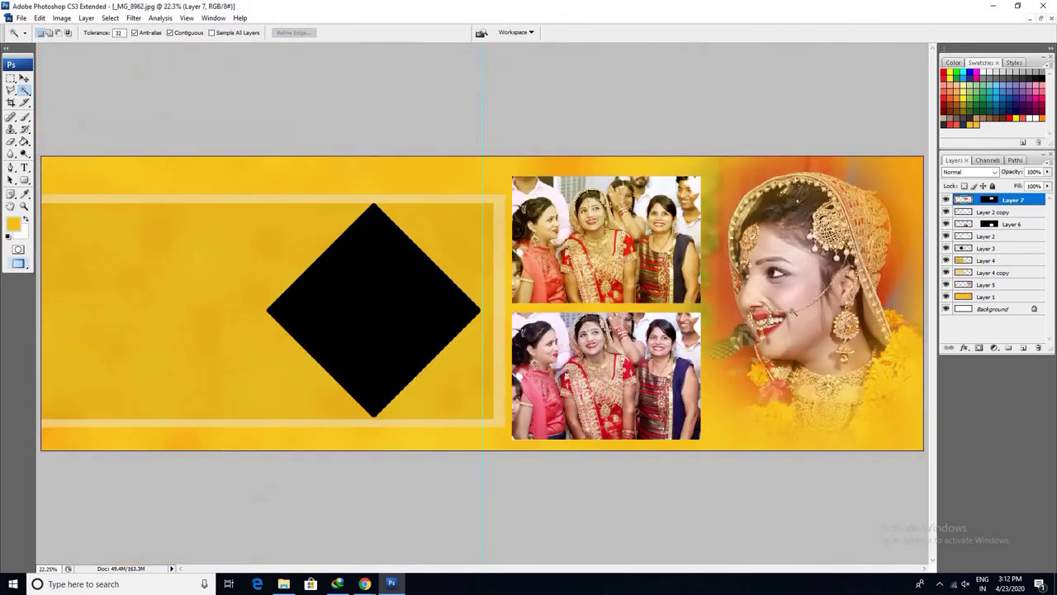
{"action": "key", "text": "alt+i"}
{"action": "key", "text": "a"}
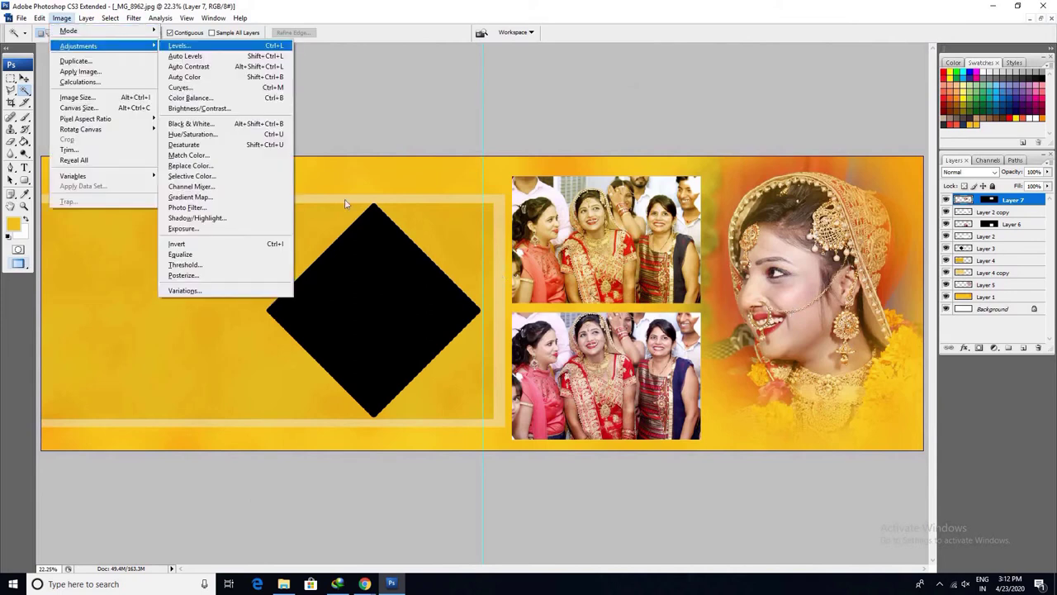
- Apply Channel Mixer with Blue output and the Blue source at -18% for a yellow cast
{"action": "left_click", "coordinate": [272, 188]}
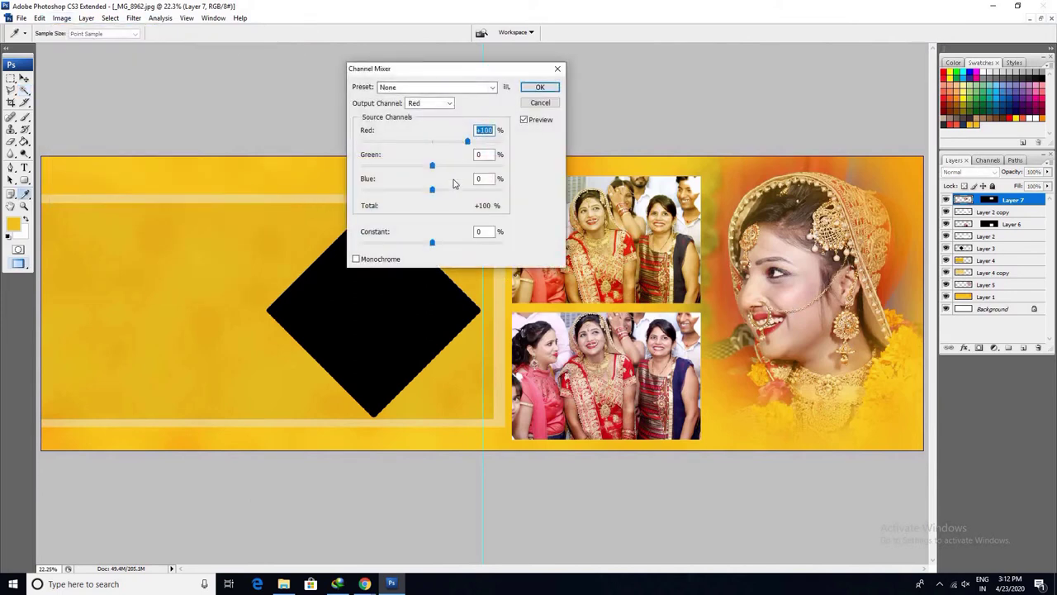
{"action": "left_click", "coordinate": [443, 94]}
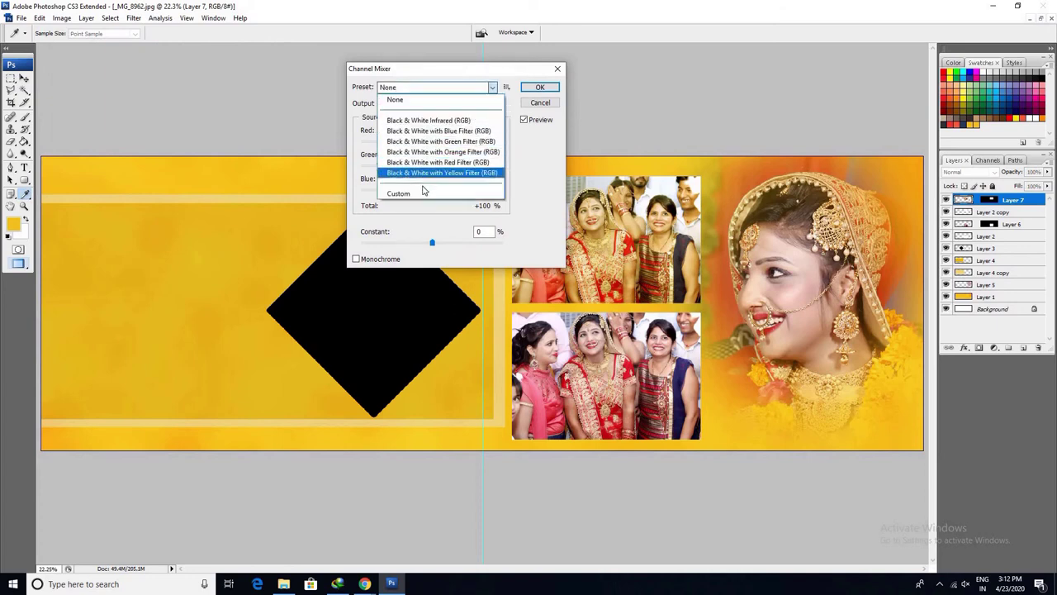
{"action": "left_click", "coordinate": [438, 103]}
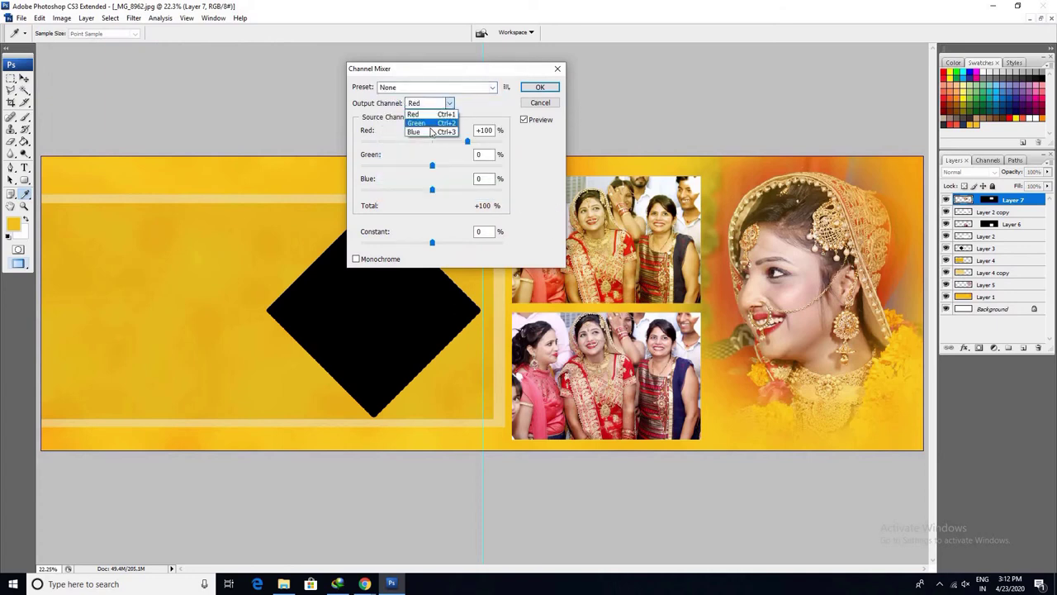
{"action": "left_click", "coordinate": [425, 137]}
{"action": "key", "text": "Tab"}
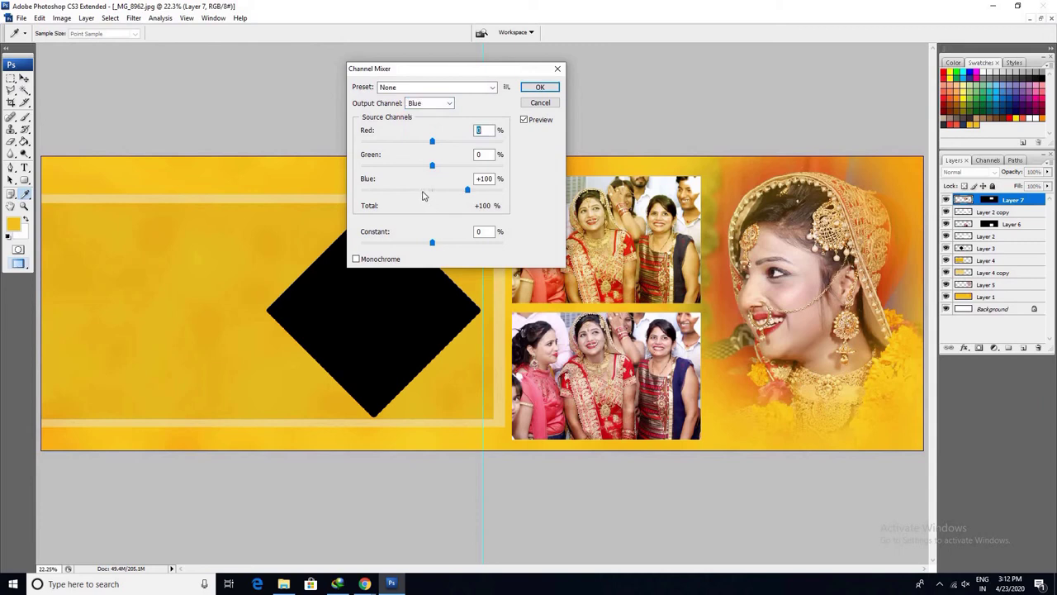
{"action": "left_click", "coordinate": [422, 191]}
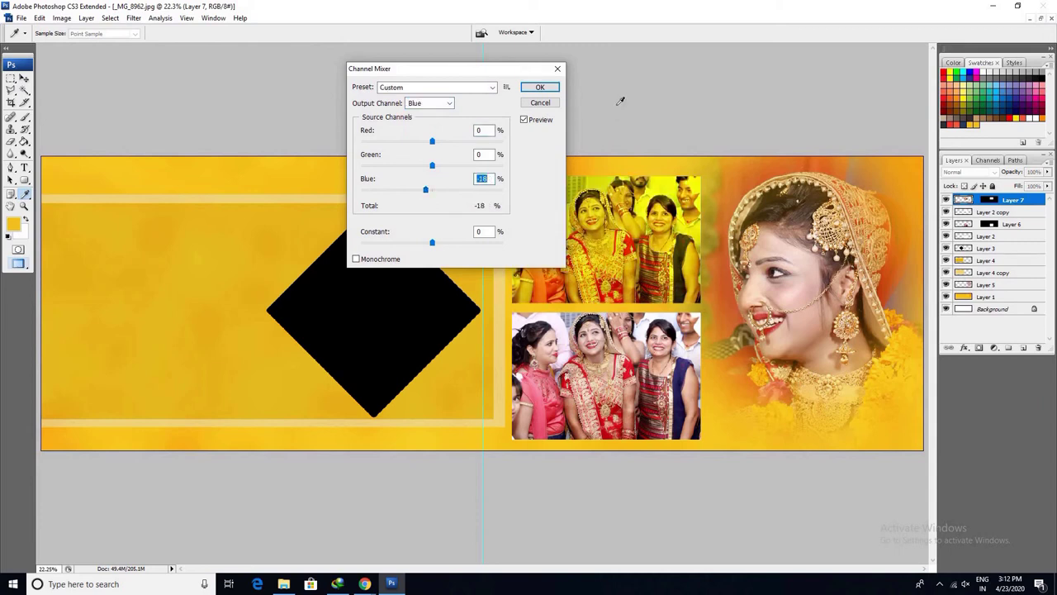
{"action": "left_click", "coordinate": [540, 87]}
{"action": "key", "text": "w"}
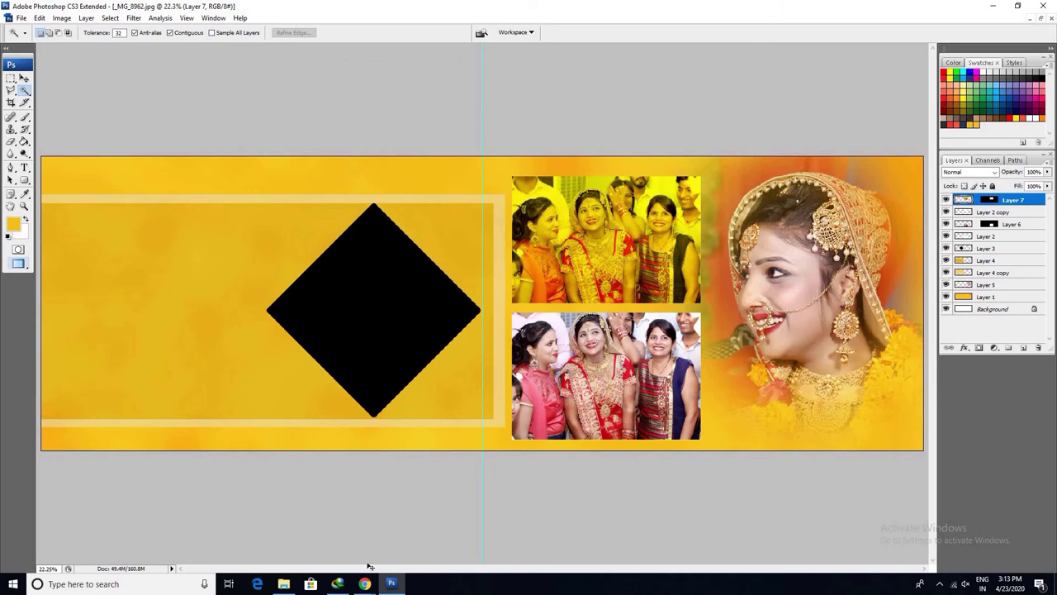
- Make Layer 6, the lower group photo, the active layer
{"action": "right_click", "coordinate": [637, 387], "text": "ctrl"}
{"action": "left_click", "coordinate": [652, 366]}
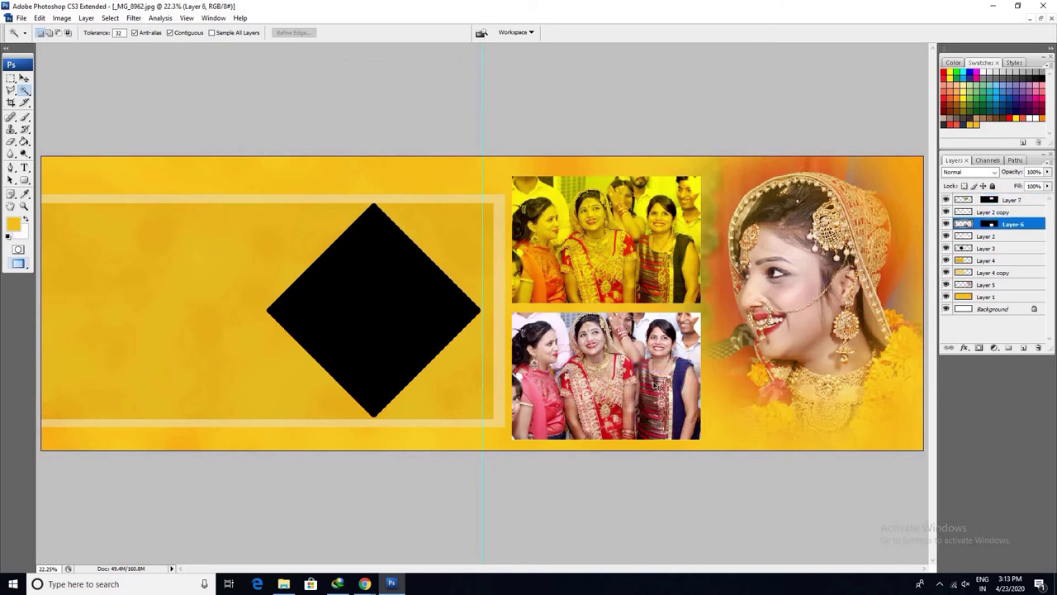
{"action": "right_click", "coordinate": [655, 385], "text": "ctrl"}
{"action": "left_click", "coordinate": [667, 393]}
{"action": "right_click", "coordinate": [661, 390], "text": "ctrl"}
{"action": "left_click", "coordinate": [671, 397]}
- Load Layer 6 Mask as a selection and feather it by 5 px
{"action": "key", "text": "alt+s"}
{"action": "key", "text": "o"}
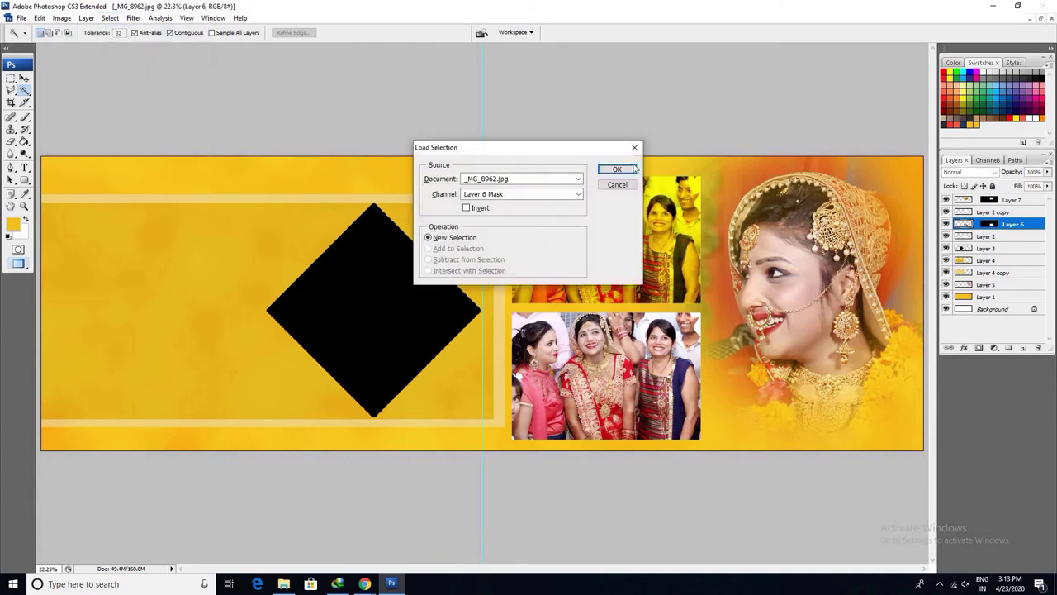
{"action": "left_click", "coordinate": [616, 171]}
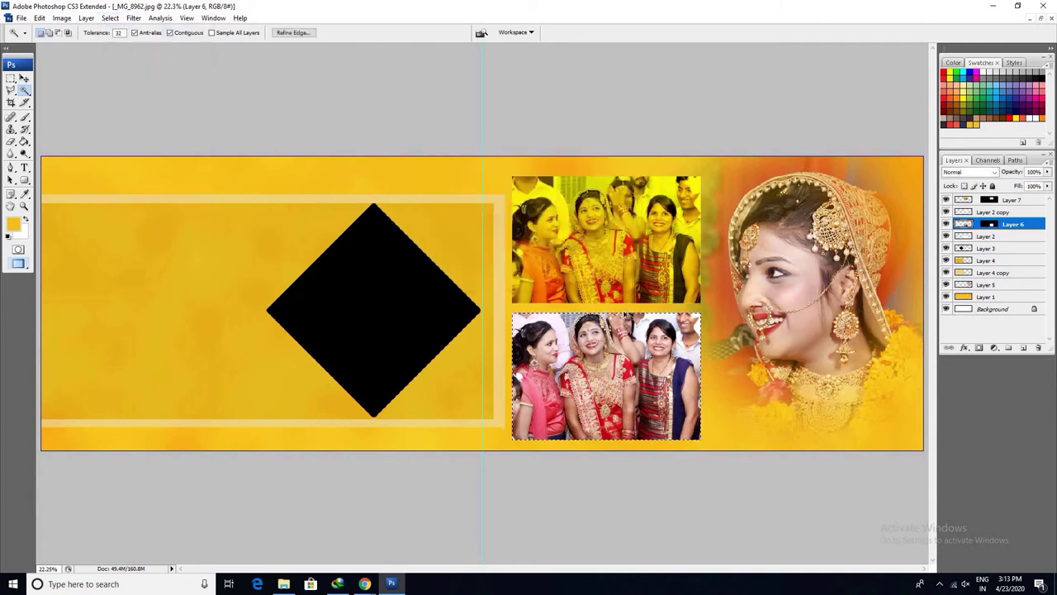
{"action": "key", "text": "alt+s"}
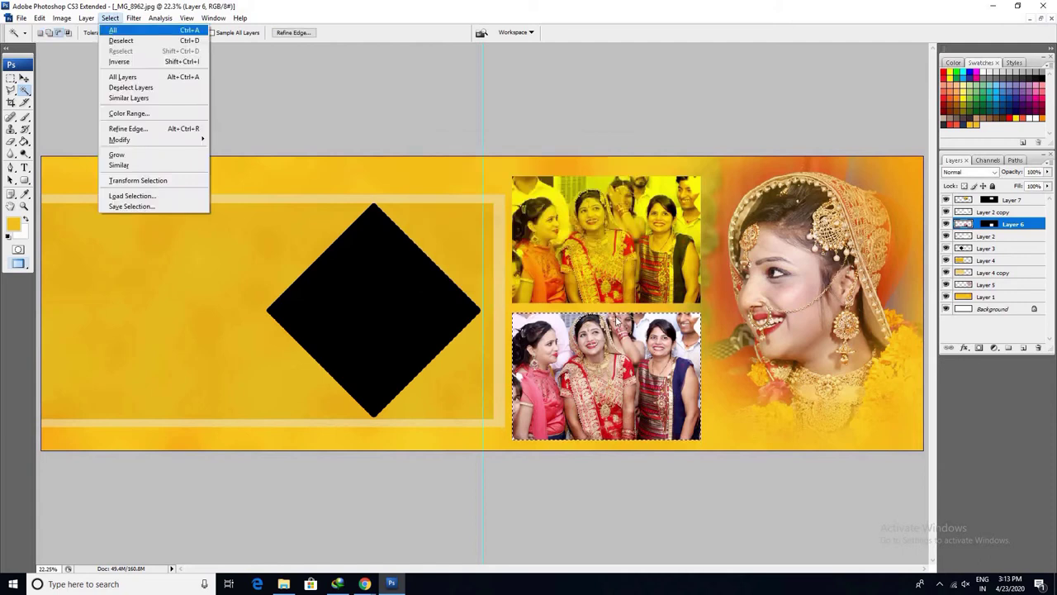
{"action": "key", "text": "Escape"}
{"action": "key", "text": "alt+ctrl+d"}
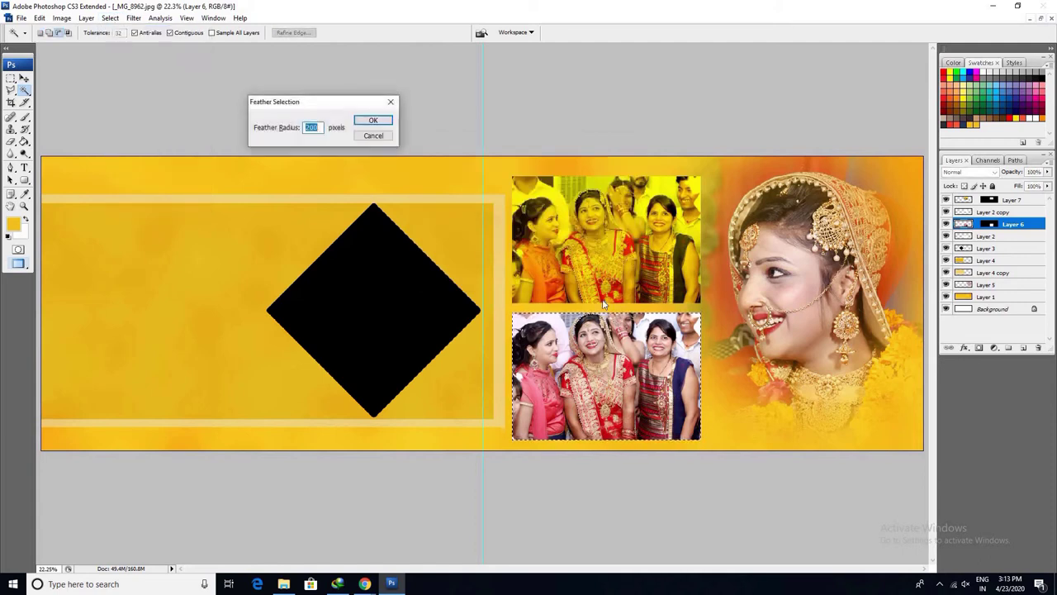
{"action": "type", "text": "50"}
{"action": "key", "text": "Return"}
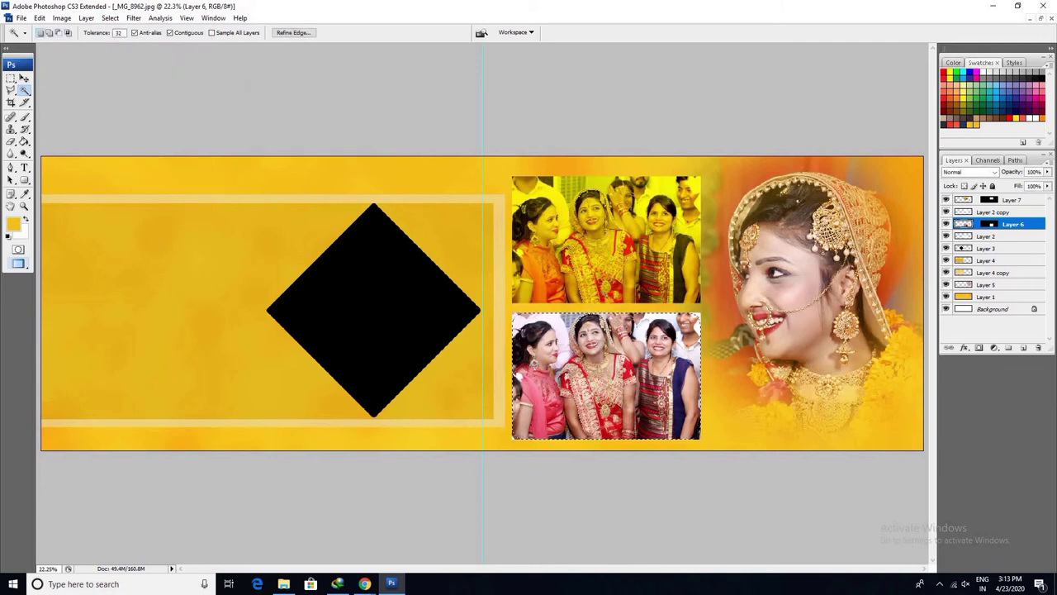
- Delete the lower photo's edges to soft white, then deselect
{"action": "key", "text": "Delete"}
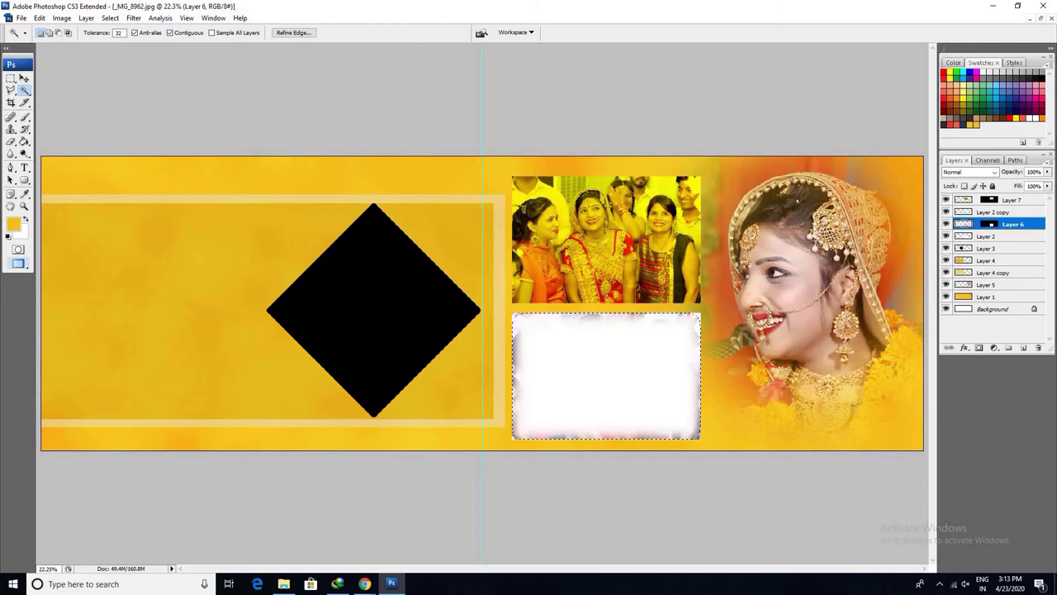
{"action": "key", "text": "ctrl+z"}
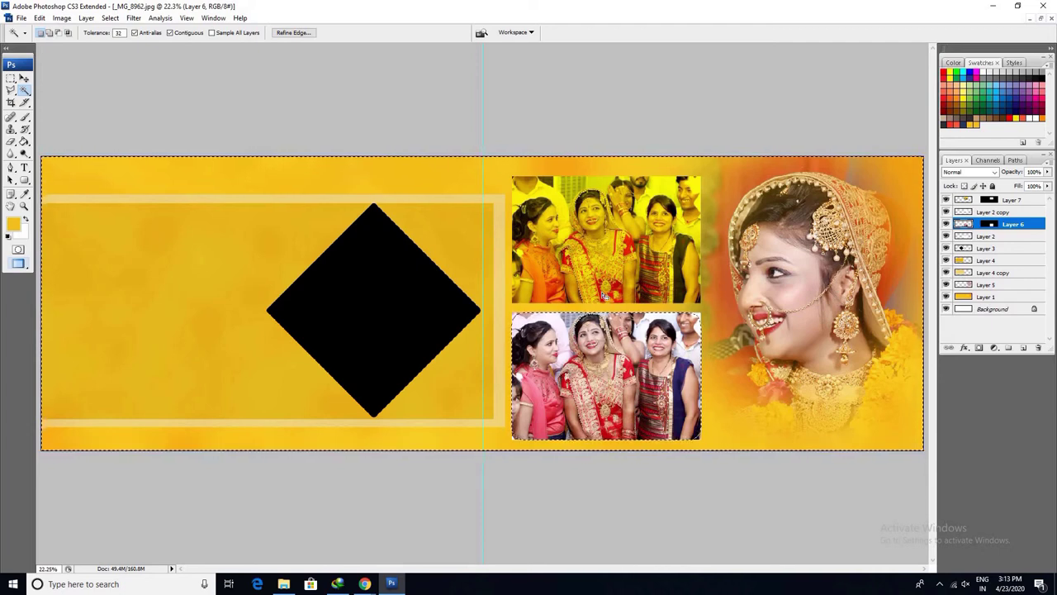
{"action": "key", "text": "Delete"}
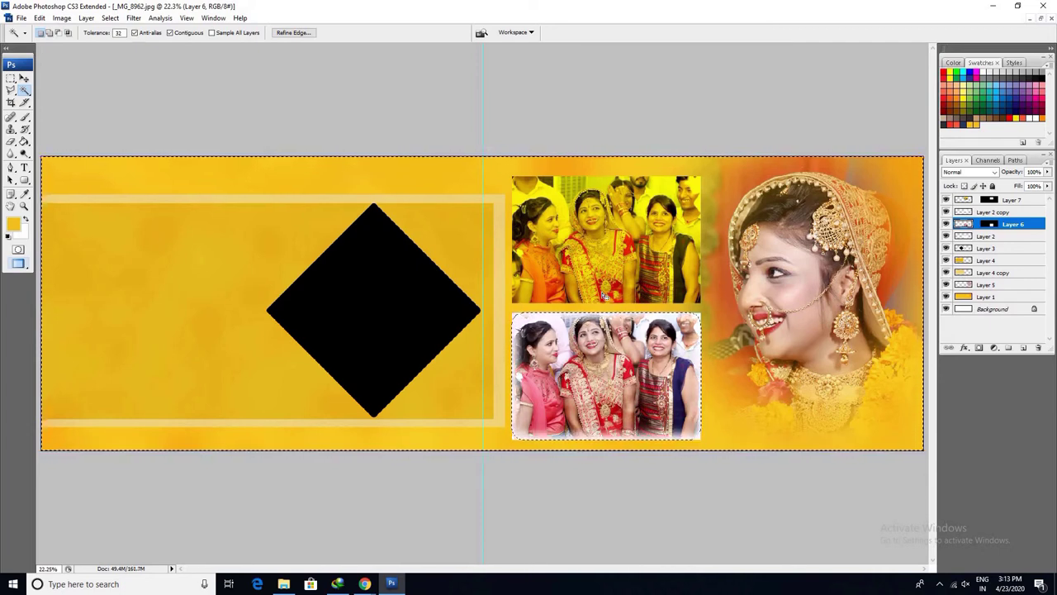
{"action": "key", "text": "ctrl+d"}
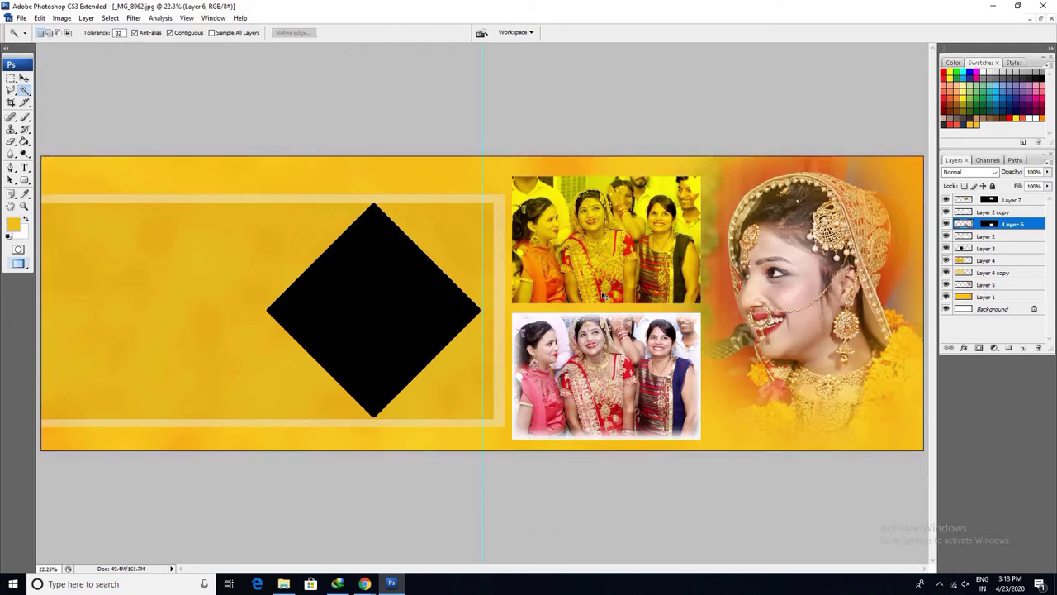
- Activate Layer 7 and load Layer 7 Mask as a selection
{"action": "right_click", "coordinate": [645, 233]}
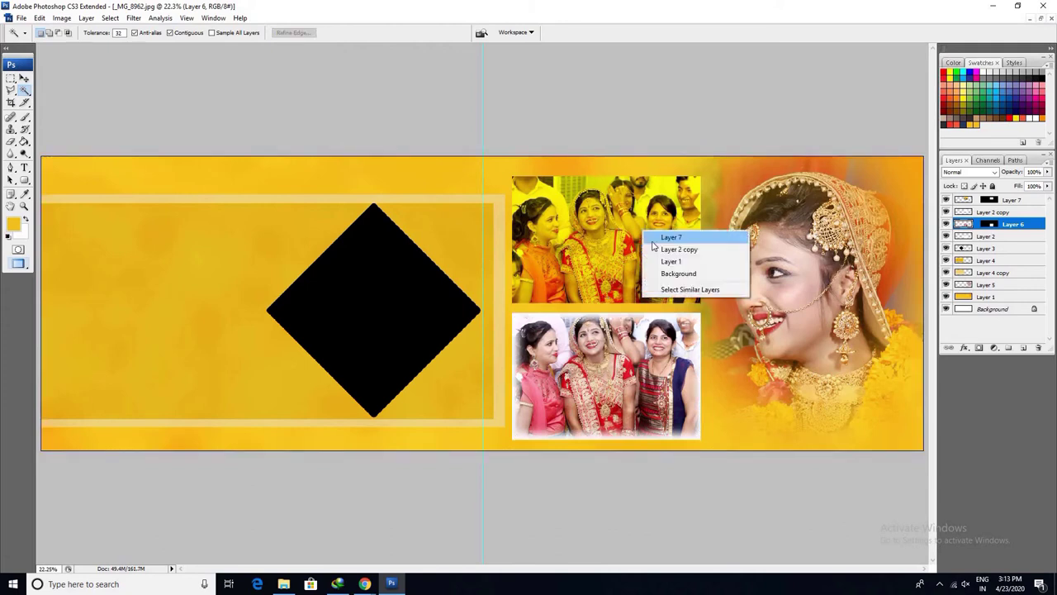
{"action": "left_click", "coordinate": [654, 237]}
{"action": "key", "text": "alt+s"}
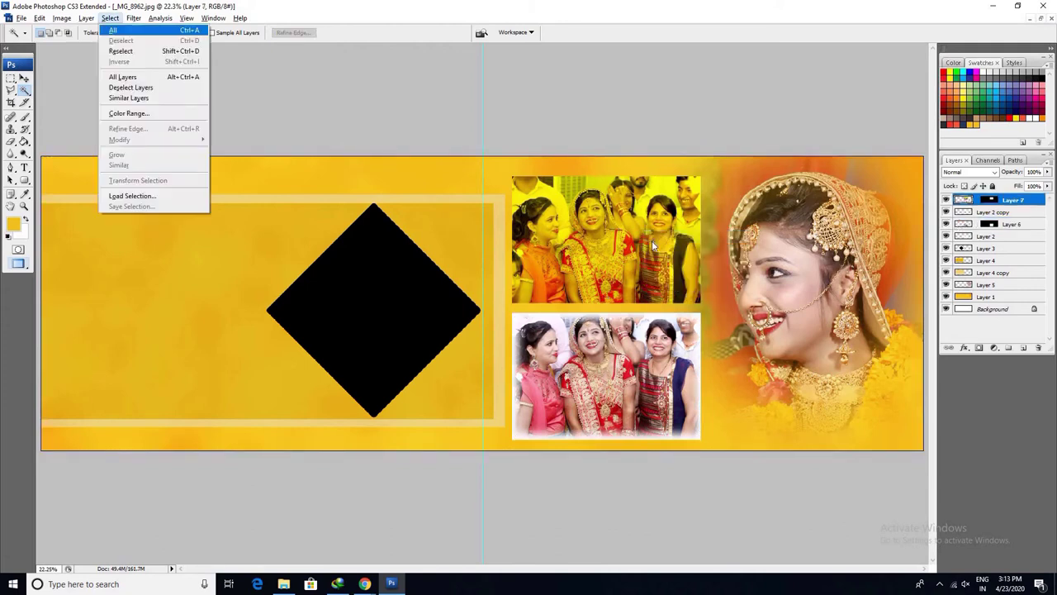
{"action": "key", "text": "o"}
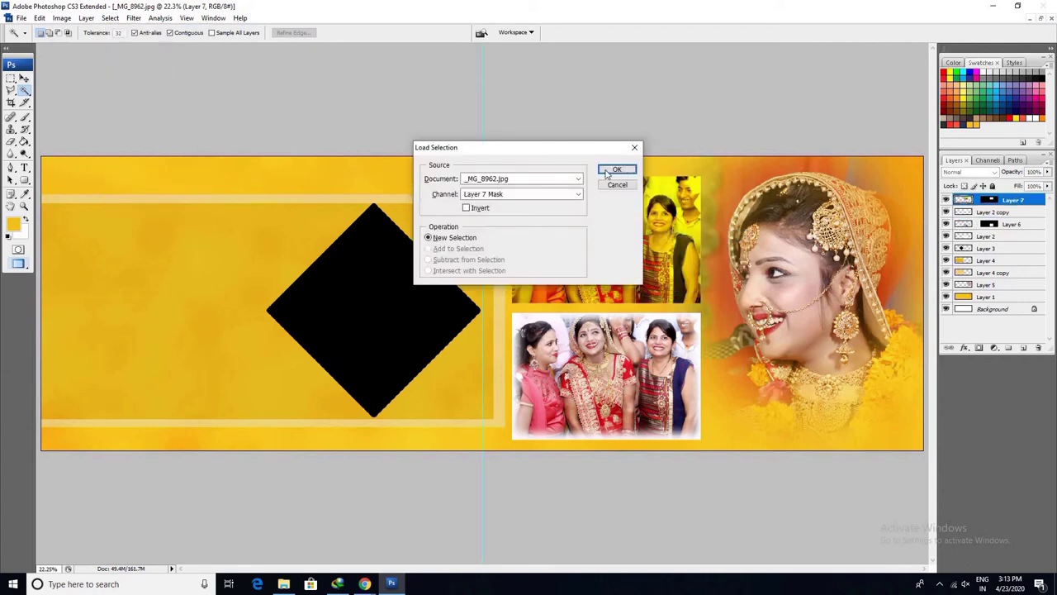
{"action": "left_click", "coordinate": [617, 169]}
- Invert and feather the selection, delete the upper photo's edges, deselect, and activate Layer 5
{"action": "key", "text": "ctrl+shift+i"}
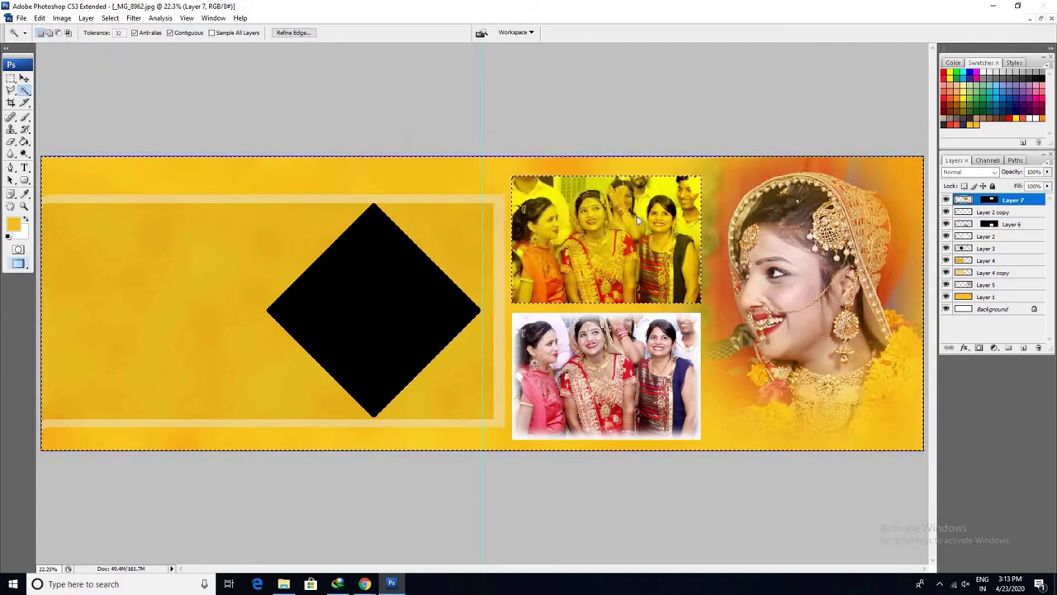
{"action": "key", "text": "ctrl+alt+d"}
{"action": "key", "text": "Return"}
{"action": "key", "text": "Delete"}
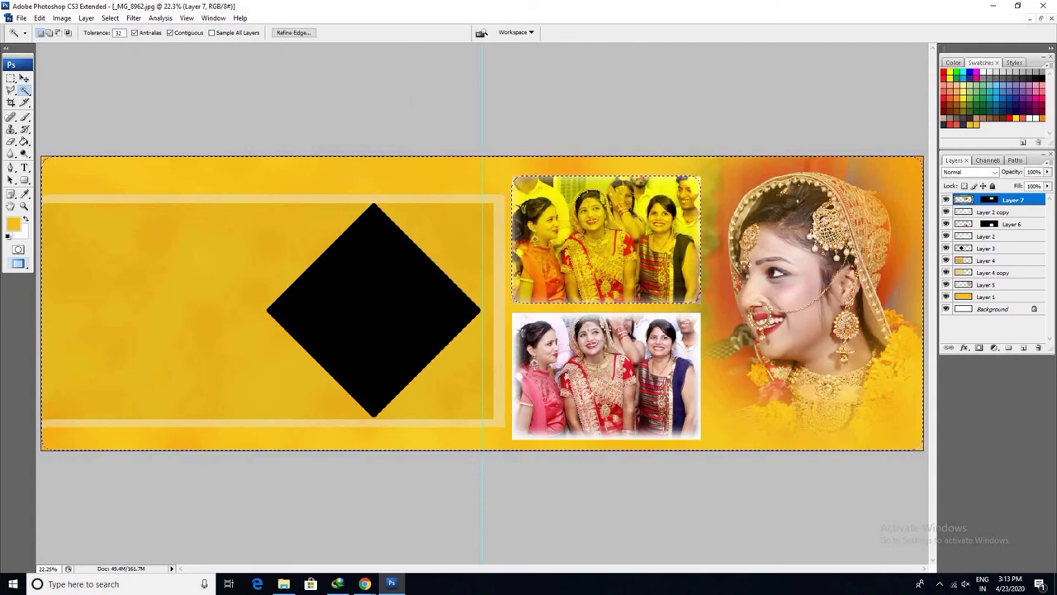
{"action": "key", "text": "ctrl+d"}
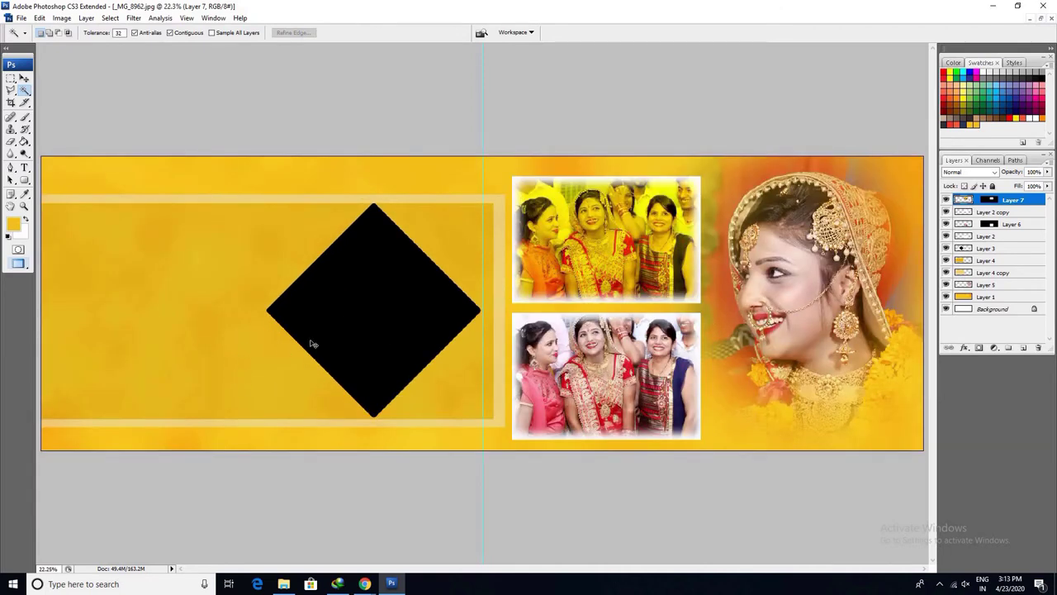
{"action": "right_click", "coordinate": [786, 299]}
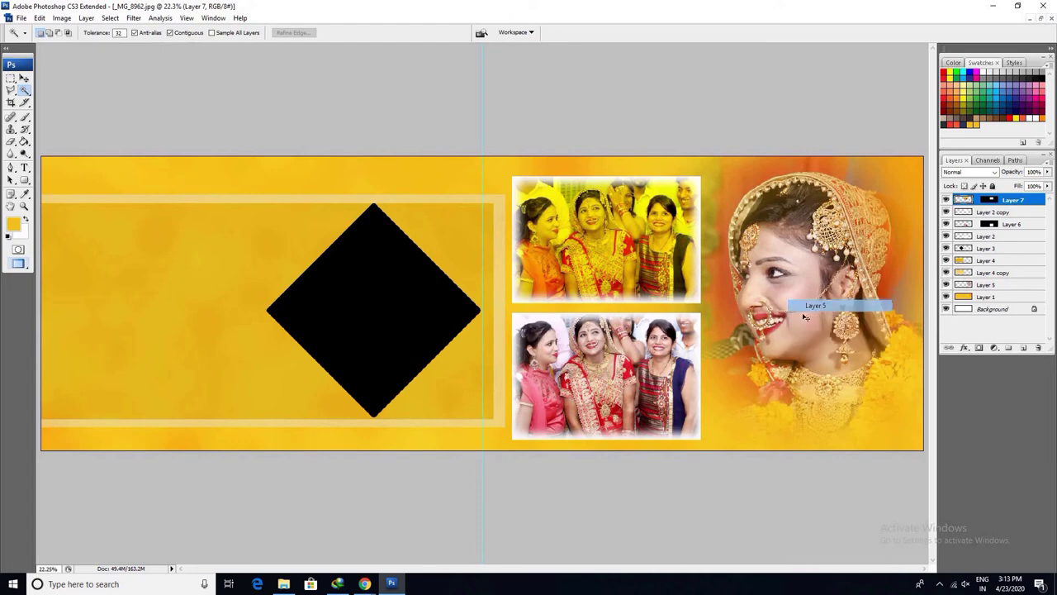
{"action": "left_click", "coordinate": [826, 304]}
- Open the Untitled-2 glow image from the PSd folder in Photoshop
{"action": "left_click", "coordinate": [283, 584]}
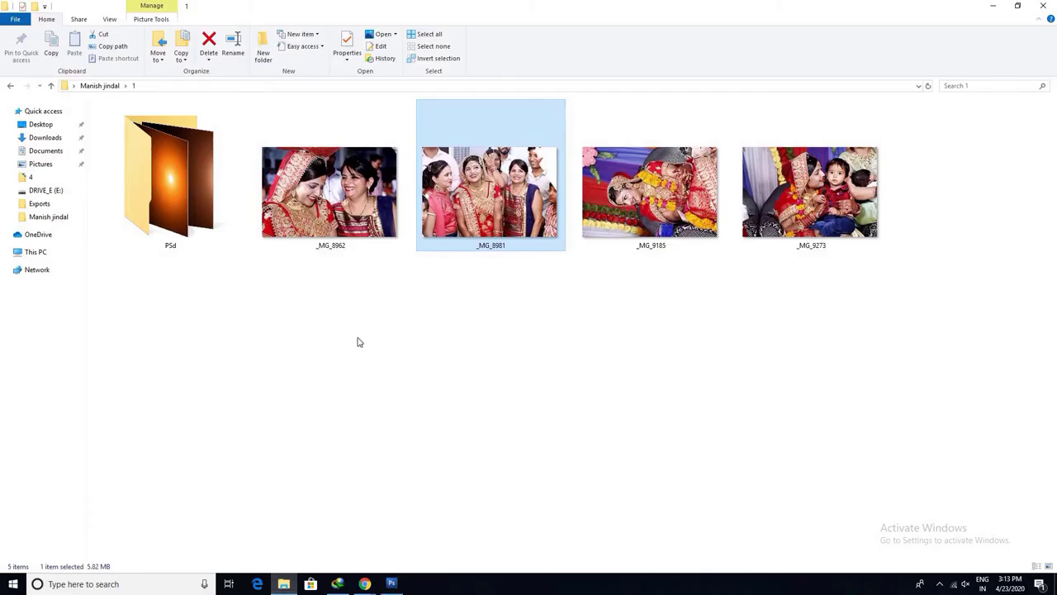
{"action": "double_click", "coordinate": [208, 221]}
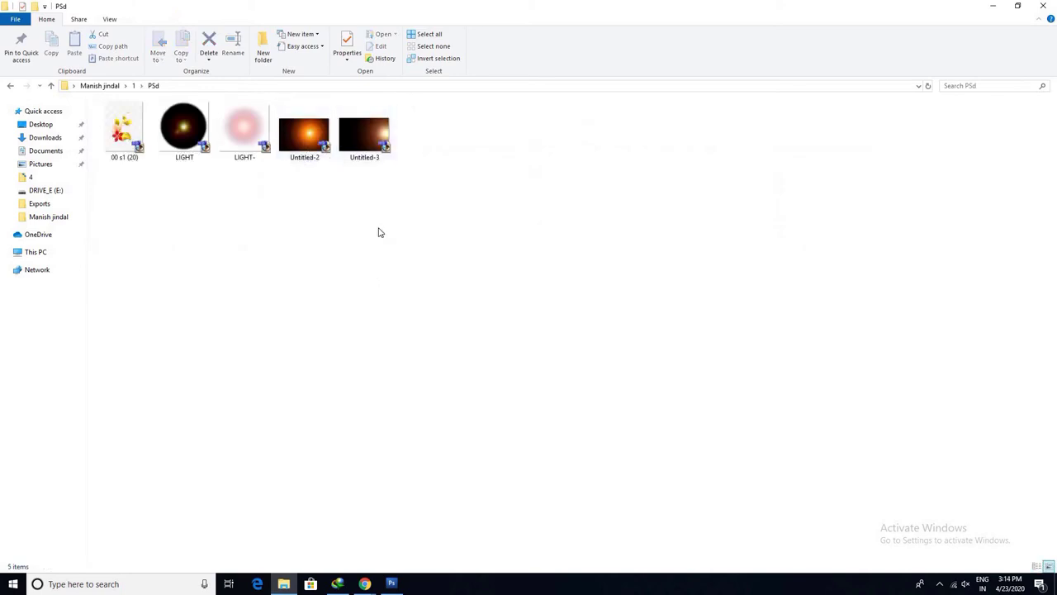
{"action": "mouse_move", "coordinate": [306, 149]}
{"action": "left_mouse_down"}
{"action": "mouse_move", "coordinate": [494, 370]}
{"action": "mouse_move", "coordinate": [522, 274]}
{"action": "left_mouse_up"}
{"action": "key", "text": "alt+Tab"}
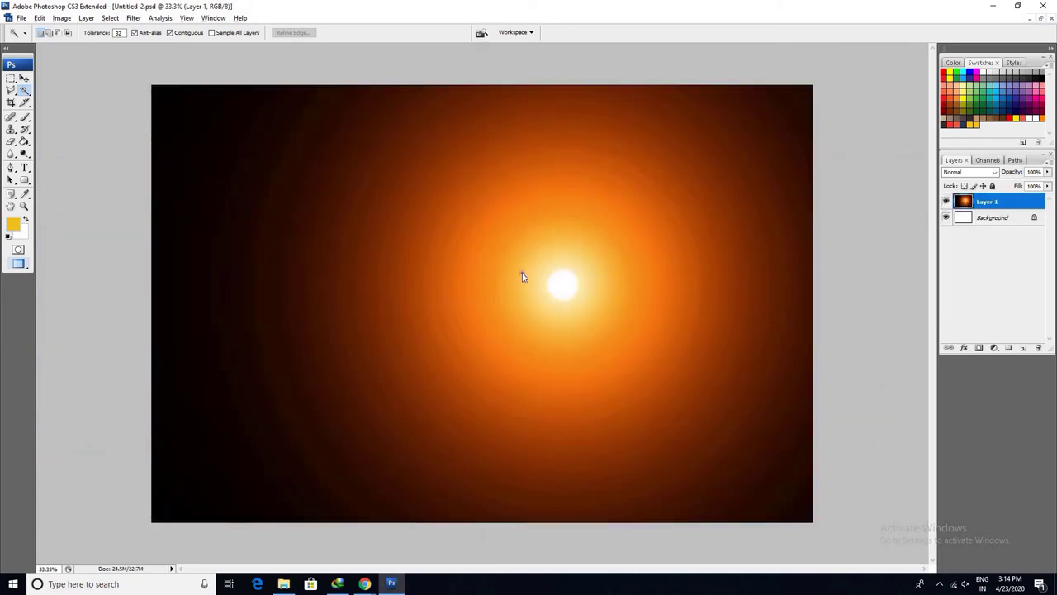
{"action": "key", "text": "ctrl+minus"}
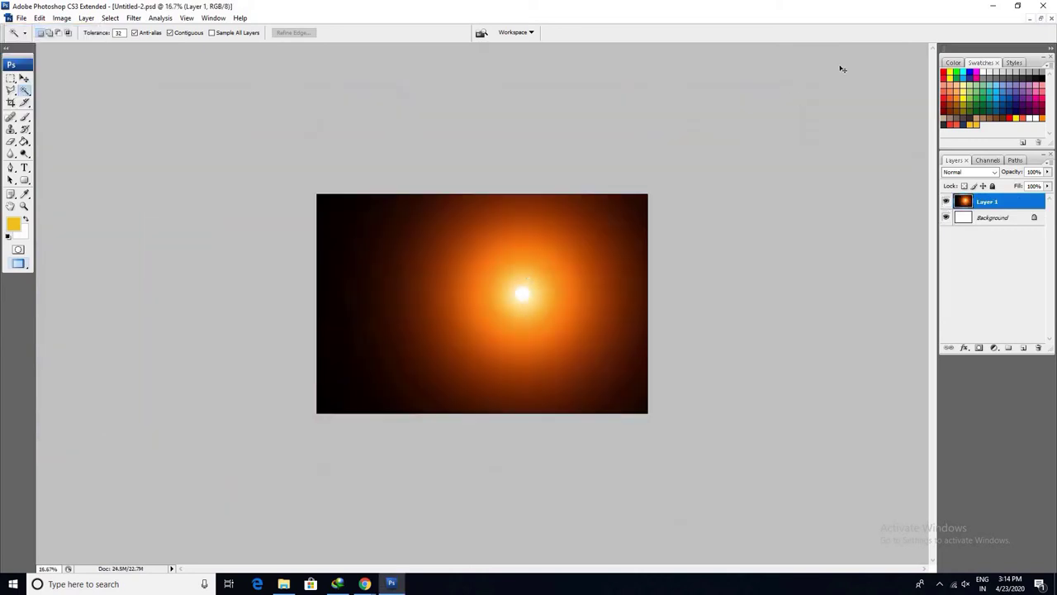
- Move the glow layer into the album page as Layer 8 and maximize the album window
{"action": "left_click", "coordinate": [1041, 17]}
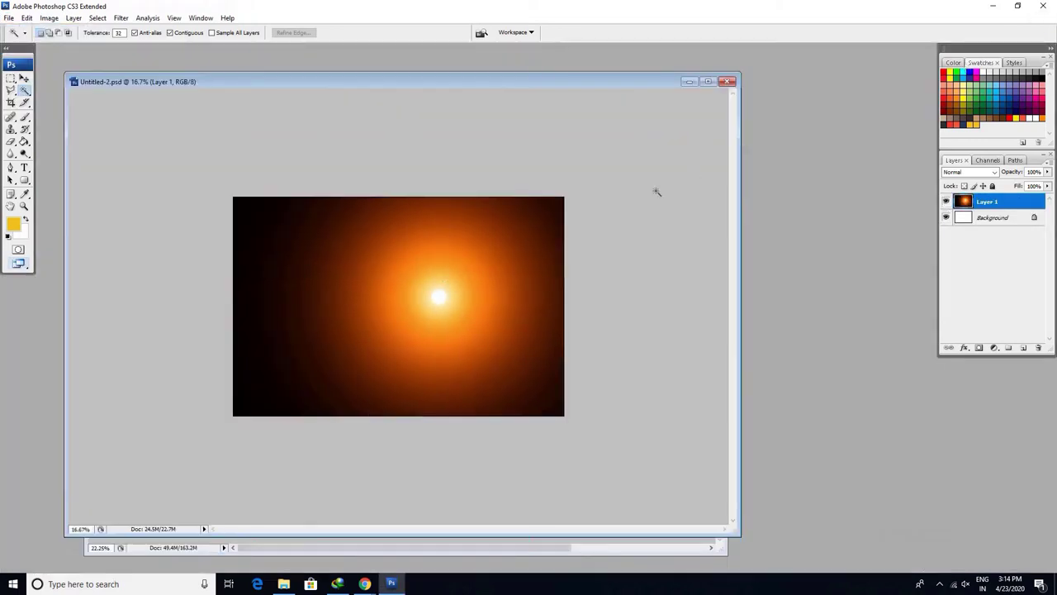
{"action": "left_click_drag", "start_coordinate": [536, 73], "coordinate": [977, 295]}
{"action": "key", "text": "v"}
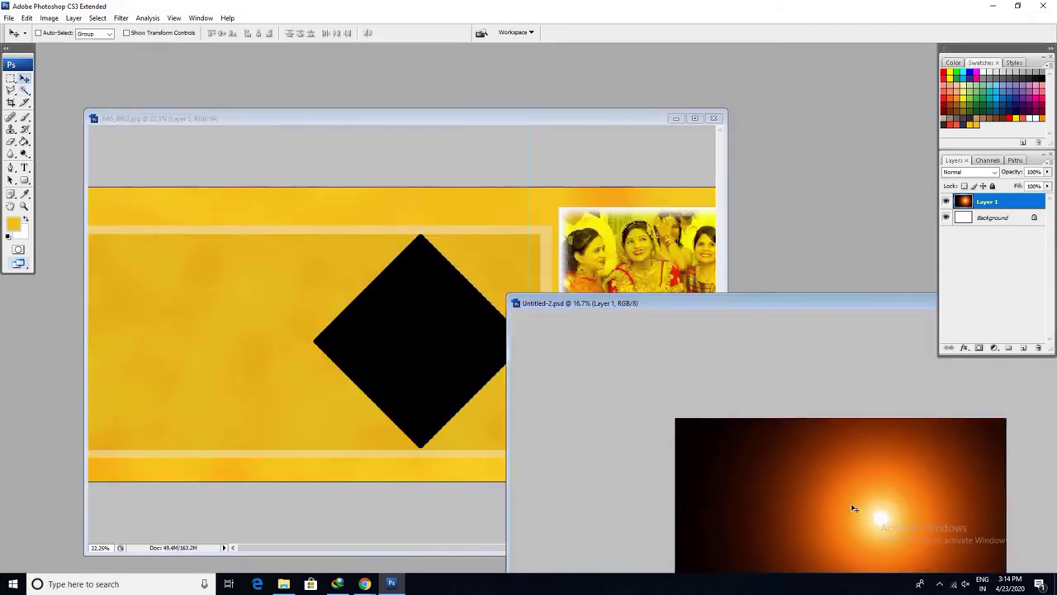
{"action": "mouse_move", "coordinate": [861, 505]}
{"action": "left_mouse_down"}
{"action": "mouse_move", "coordinate": [530, 348]}
{"action": "mouse_move", "coordinate": [514, 323]}
{"action": "left_mouse_up"}
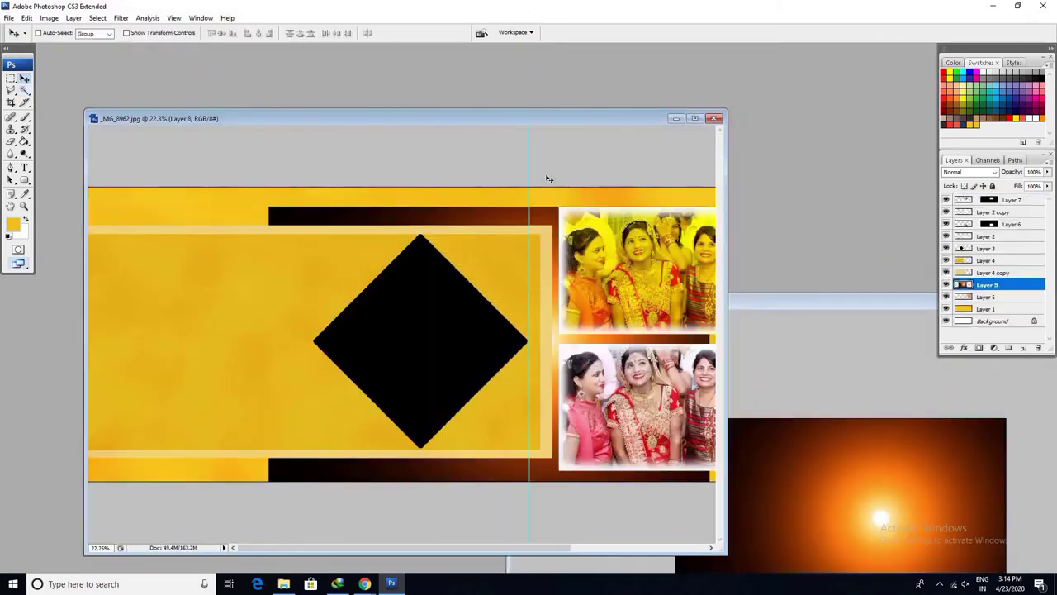
{"action": "double_click", "coordinate": [543, 119]}
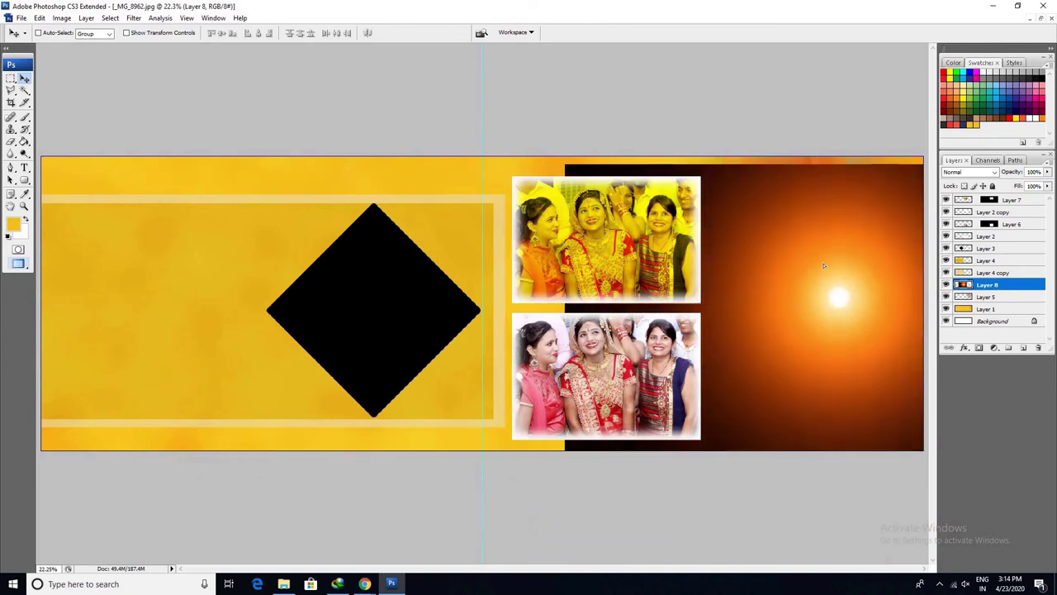
- Set Layer 8 to Screen after trying Lighter Color and Soft Light, and reposition the flare
{"action": "left_click_drag", "start_coordinate": [823, 266], "coordinate": [810, 258]}
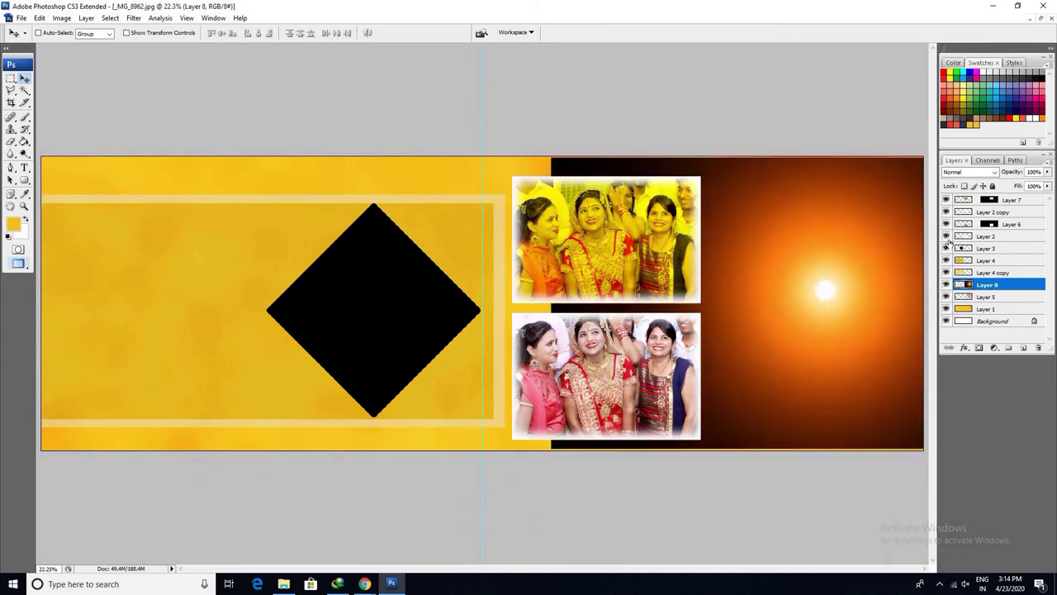
{"action": "left_click", "coordinate": [968, 172]}
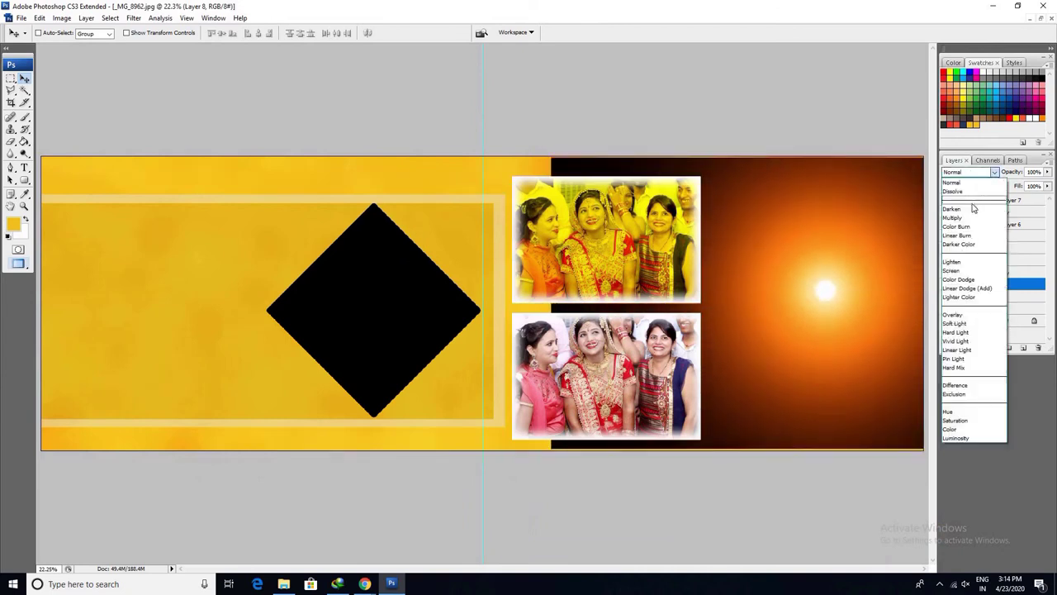
{"action": "left_click", "coordinate": [958, 276]}
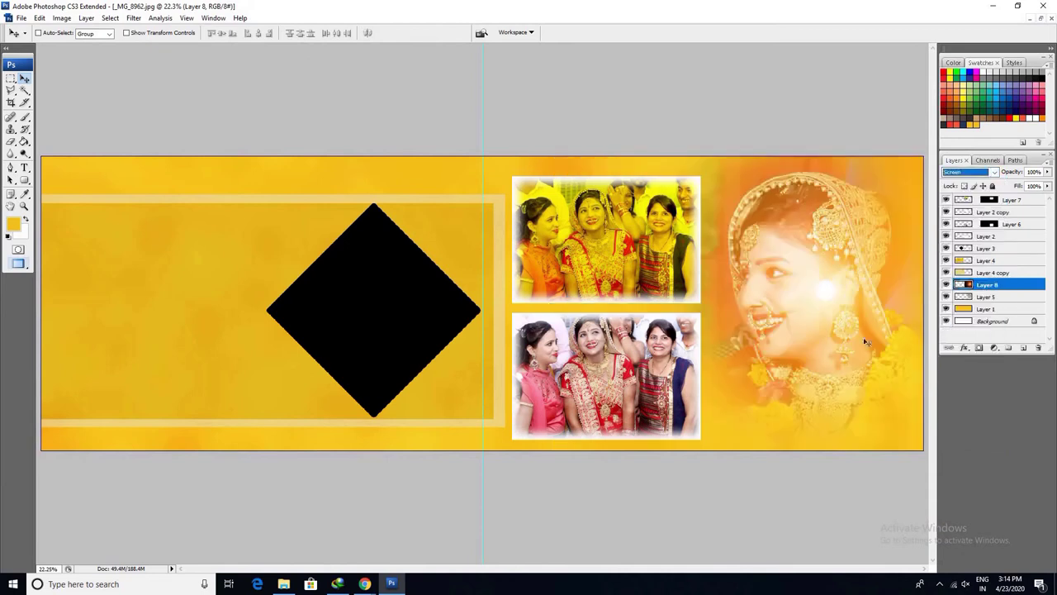
{"action": "left_click", "coordinate": [961, 173]}
{"action": "left_click", "coordinate": [963, 297]}
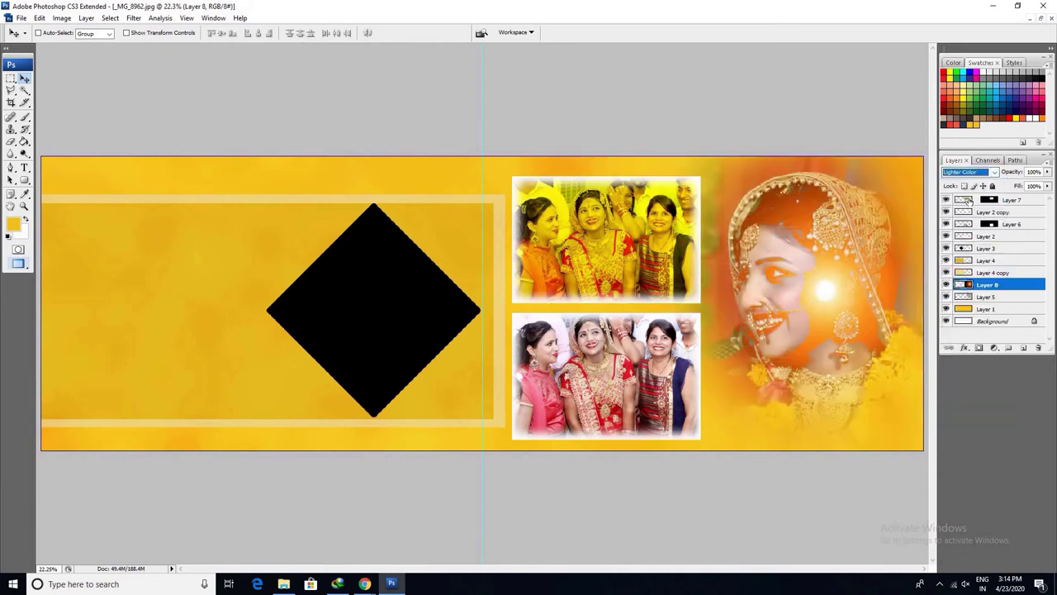
{"action": "left_click", "coordinate": [968, 172]}
{"action": "left_click", "coordinate": [962, 321]}
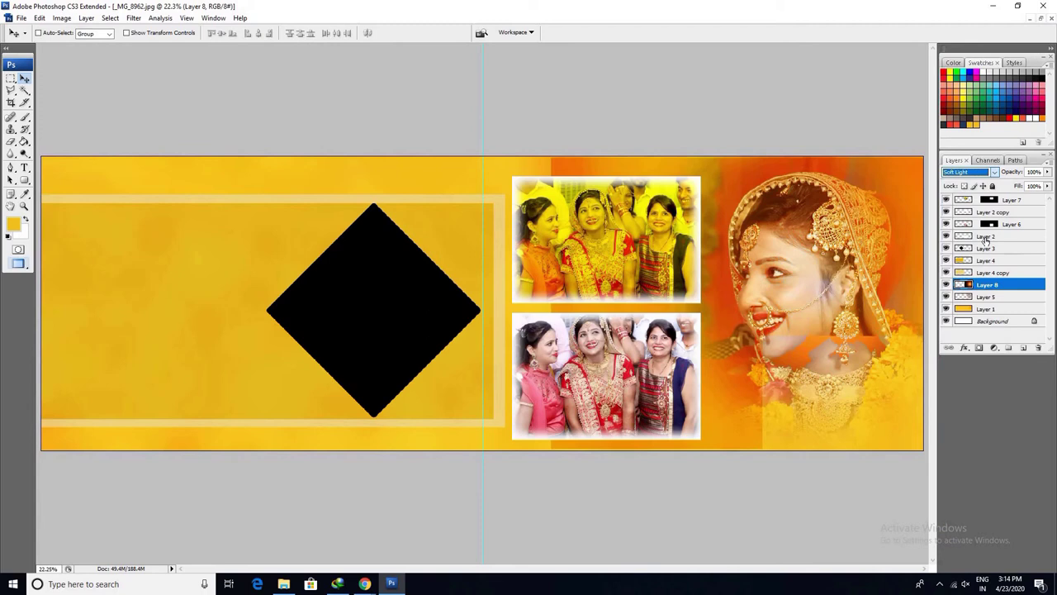
{"action": "left_click", "coordinate": [968, 171]}
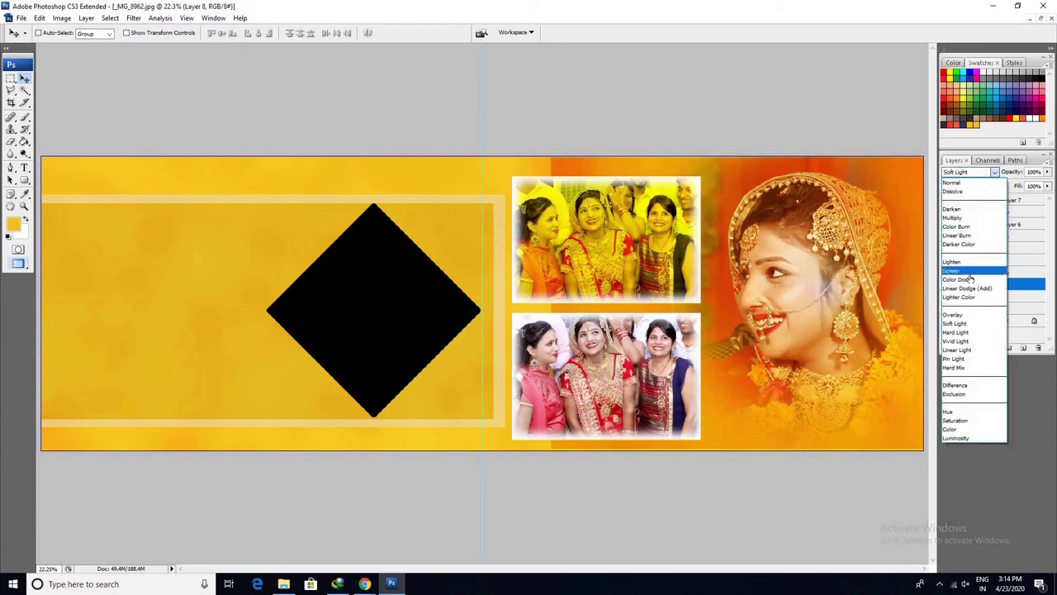
{"action": "left_click", "coordinate": [962, 277]}
{"action": "left_click_drag", "start_coordinate": [853, 312], "coordinate": [886, 344]}
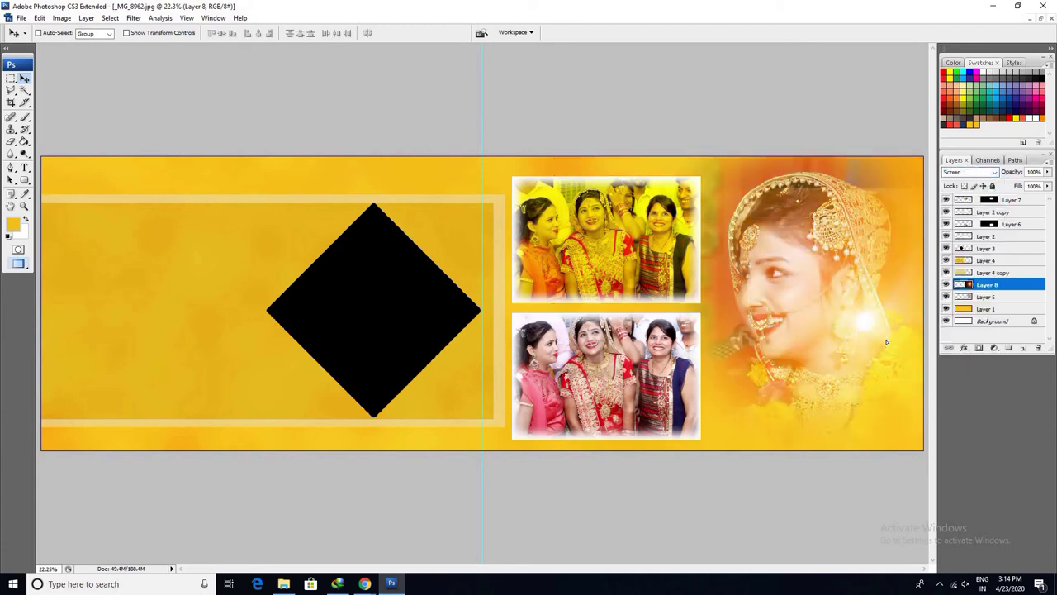
- Free Transform the glow layer to about 144% and nudge it into place
{"action": "key", "text": "ctrl+minus"}
{"action": "key", "text": "ctrl+minus"}
{"action": "key", "text": "ctrl+t"}
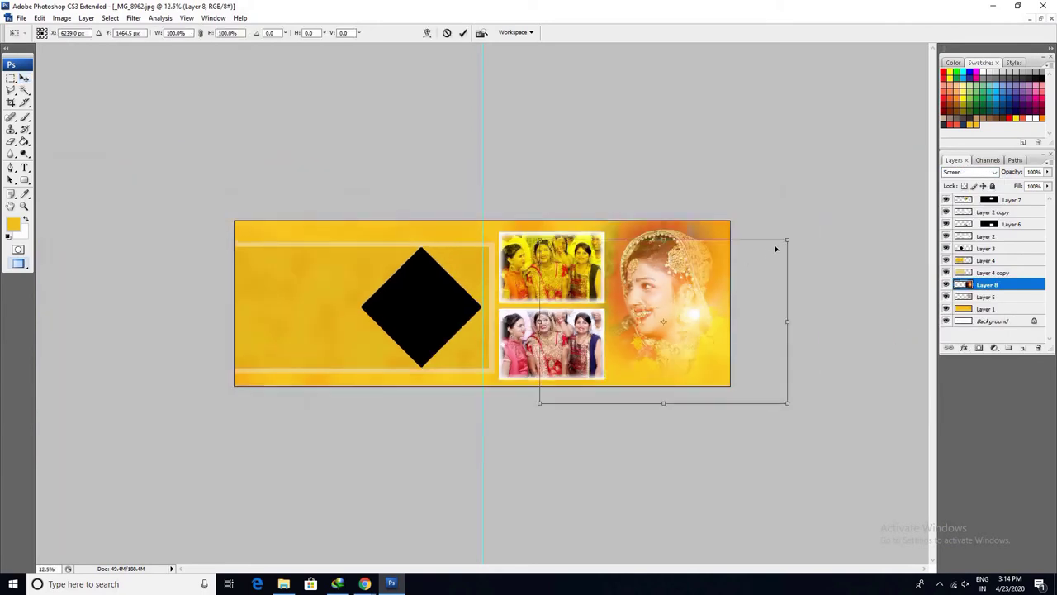
{"action": "mouse_move", "coordinate": [787, 239]}
{"action": "left_mouse_down"}
{"action": "mouse_move", "coordinate": [815, 232]}
{"action": "mouse_move", "coordinate": [823, 269]}
{"action": "mouse_move", "coordinate": [890, 222]}
{"action": "left_mouse_up"}
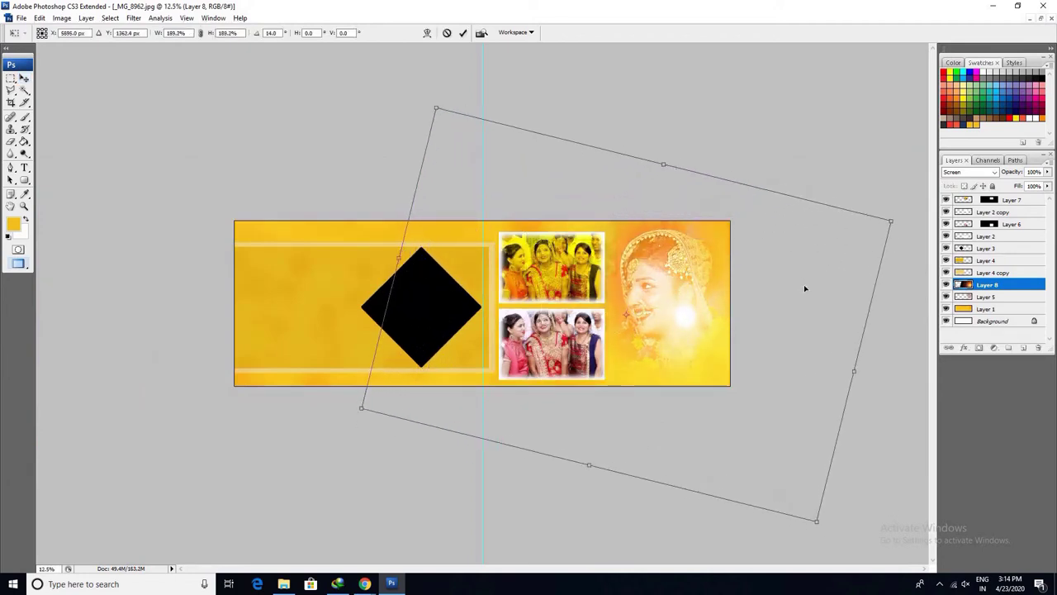
{"action": "left_click_drag", "start_coordinate": [804, 284], "coordinate": [807, 285]}
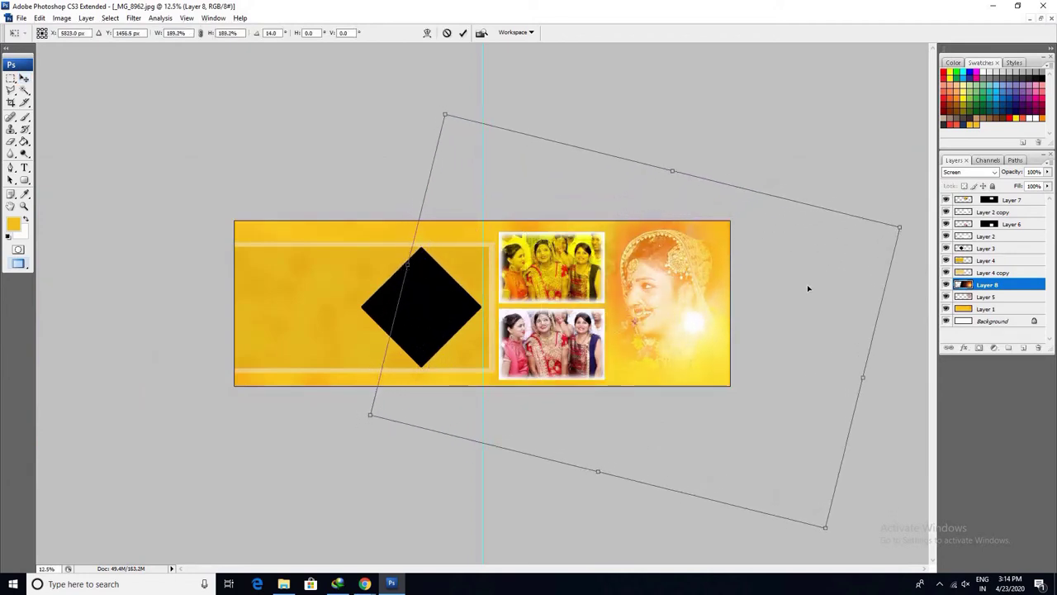
{"action": "key", "text": "Return"}
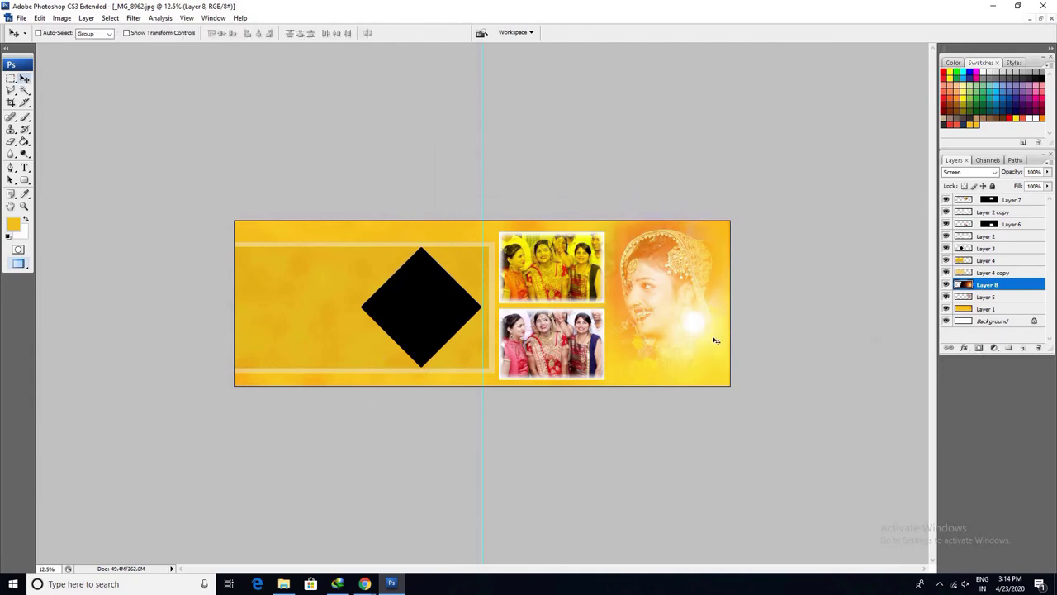
- Erase the glow over the bride's face with a soft eraser at 46%, then 20% opacity
{"action": "left_click_drag", "start_coordinate": [709, 339], "coordinate": [703, 335]}
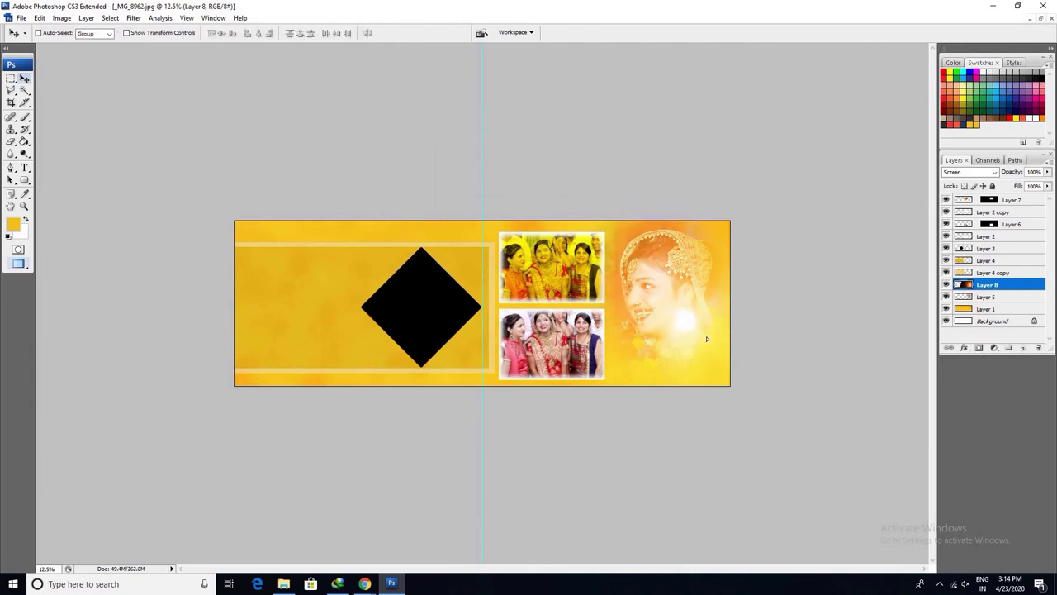
{"action": "key", "text": "e"}
{"action": "left_click_drag", "start_coordinate": [673, 330], "coordinate": [595, 306]}
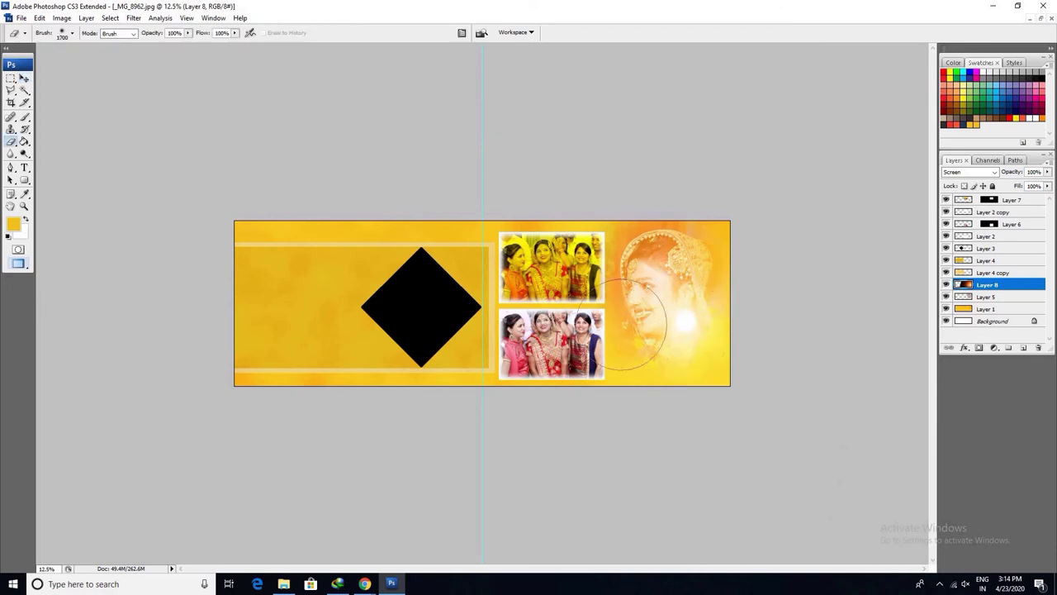
{"action": "key", "text": "bracketleft"}
{"action": "key", "text": "bracketleft"}
{"action": "key", "text": "bracketleft"}
{"action": "left_click", "coordinate": [187, 33]}
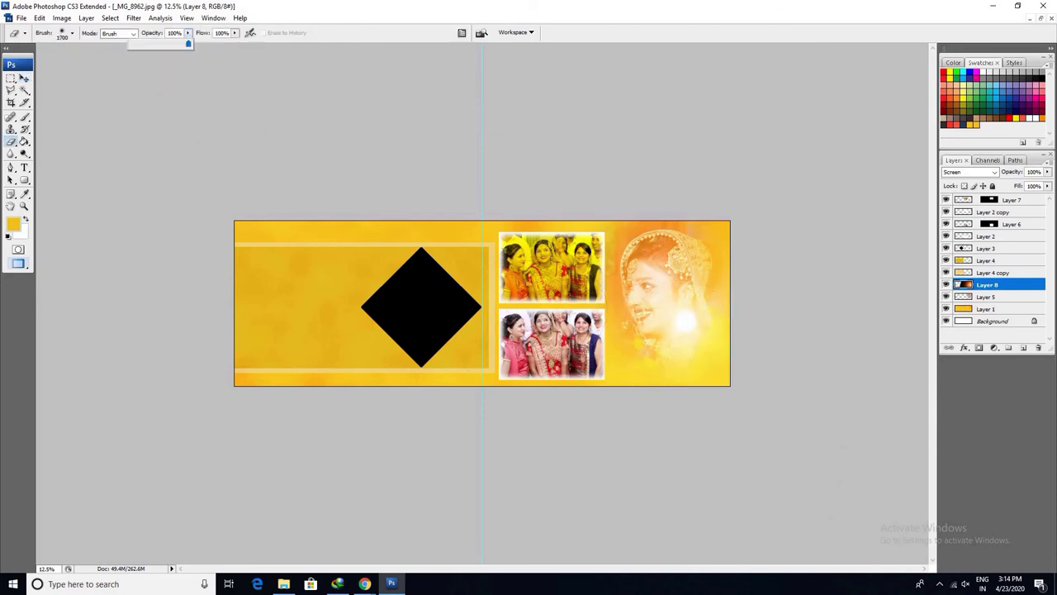
{"action": "left_click_drag", "start_coordinate": [192, 43], "coordinate": [158, 43]}
{"action": "left_click", "coordinate": [273, 123]}
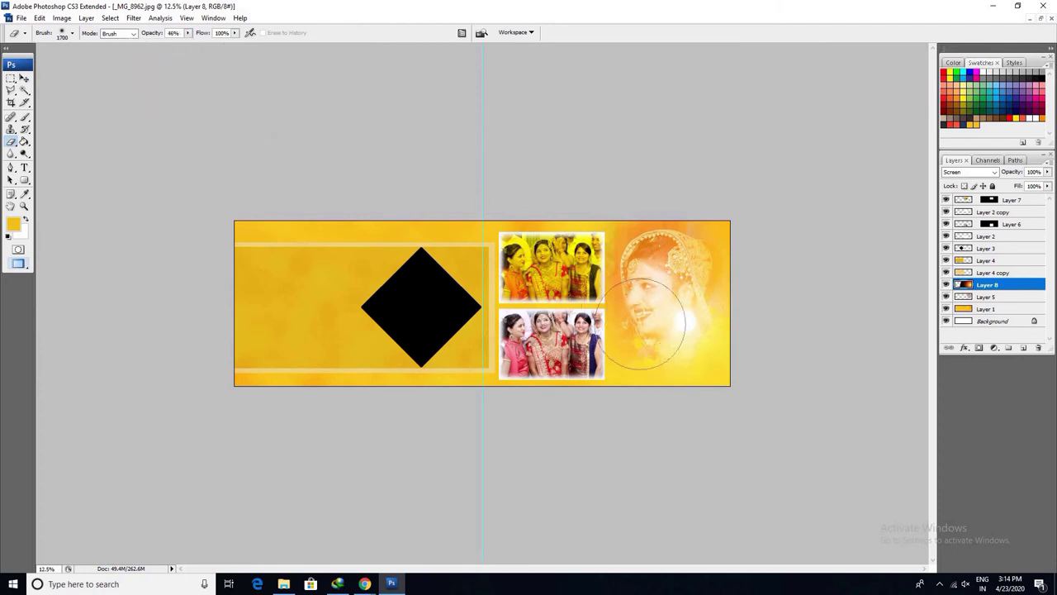
{"action": "key", "text": "bracketleft"}
{"action": "key", "text": "bracketleft"}
{"action": "key", "text": "bracketleft"}
{"action": "key", "text": "bracketleft"}
{"action": "key", "text": "bracketleft"}
{"action": "key", "text": "bracketleft"}
{"action": "left_click", "coordinate": [687, 322]}
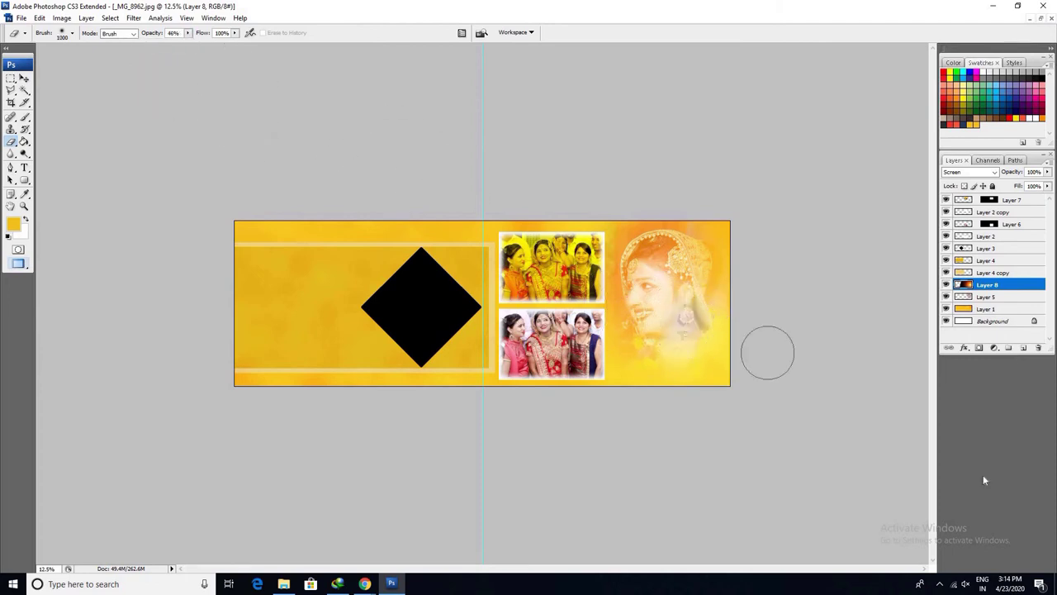
{"action": "key", "text": "ctrl+z"}
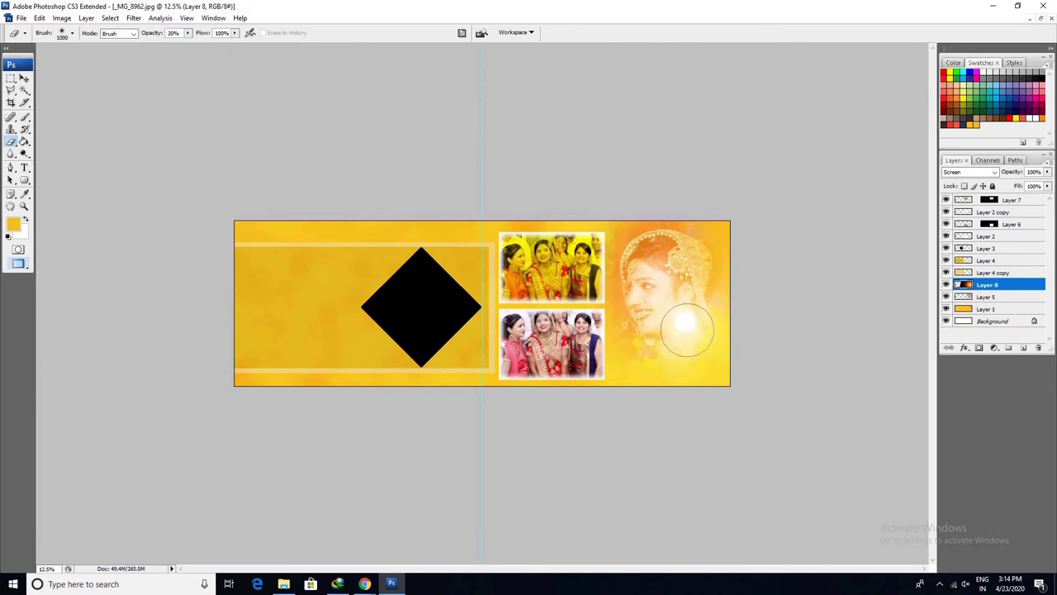
{"action": "key", "text": "2"}
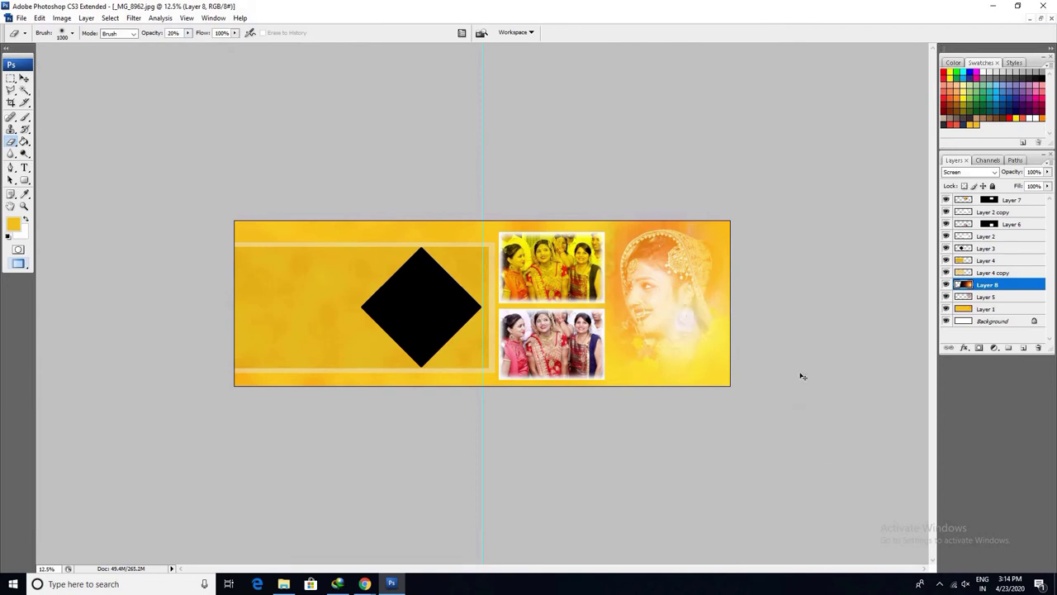
- Scale the glow layer to about 105.7% and shift it up-left
{"action": "key", "text": "ctrl+minus"}
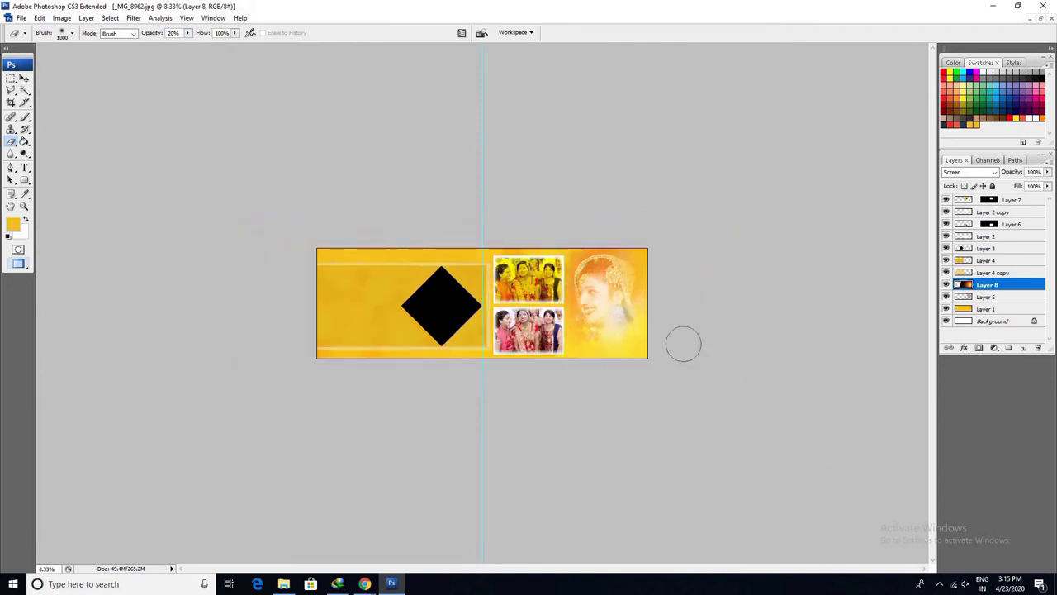
{"action": "key", "text": "ctrl+t"}
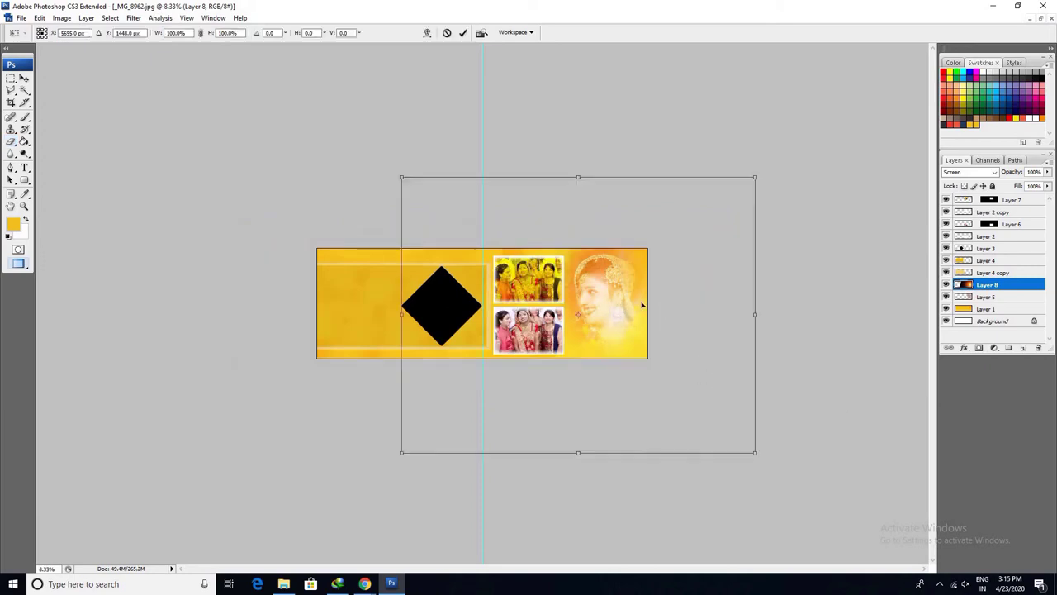
{"action": "key", "text": "shift+Down"}
{"action": "key", "text": "shift+Down"}
{"action": "key", "text": "shift+Down"}
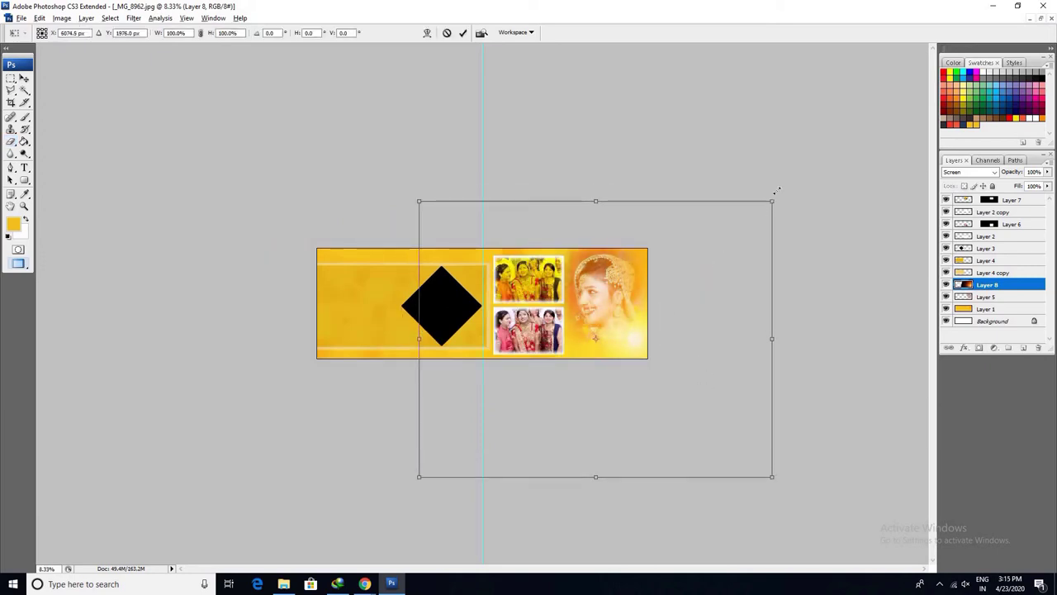
{"action": "left_click_drag", "start_coordinate": [777, 191], "coordinate": [784, 183]}
{"action": "left_click_drag", "start_coordinate": [720, 271], "coordinate": [703, 255]}
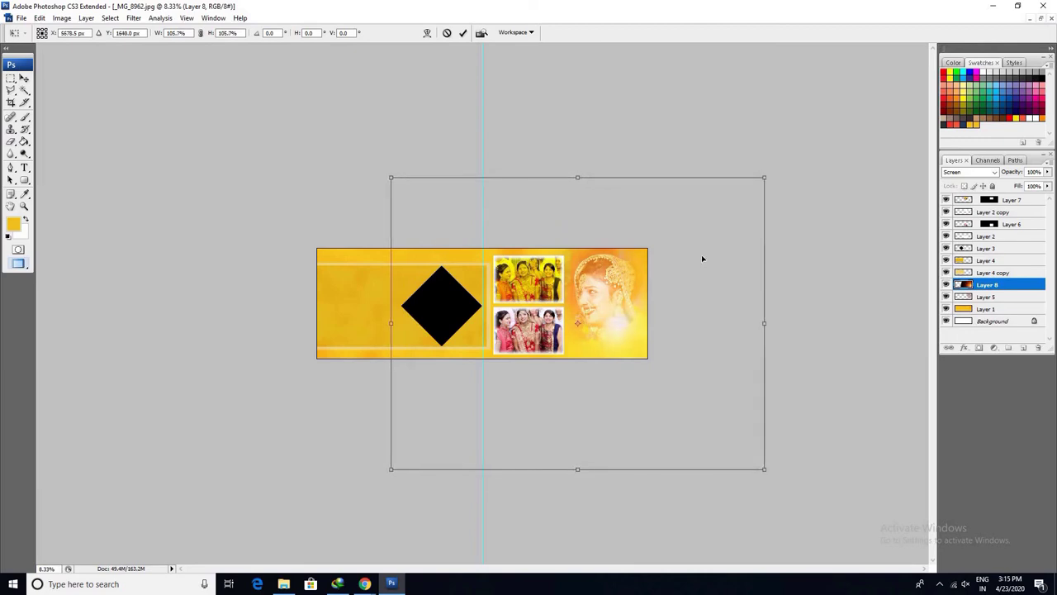
{"action": "key", "text": "e"}
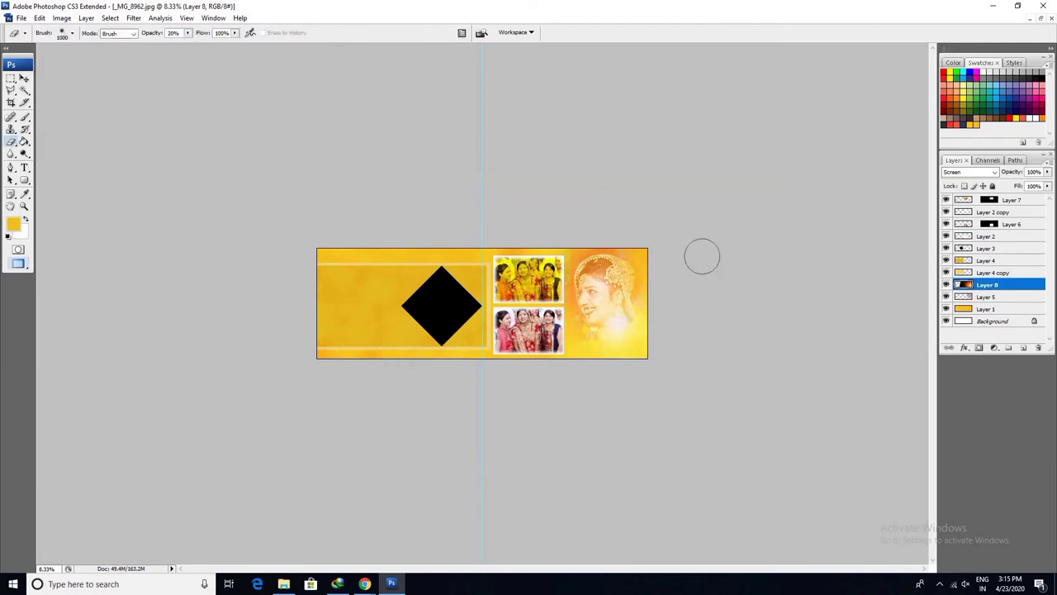
- Make Layer 4 active, fit the page on screen, and return to the file browser
{"action": "right_click", "coordinate": [364, 311], "text": "ctrl"}
{"action": "left_click", "coordinate": [380, 331]}
{"action": "key", "text": "ctrl+0"}
{"action": "right_click", "coordinate": [298, 299], "text": "ctrl"}
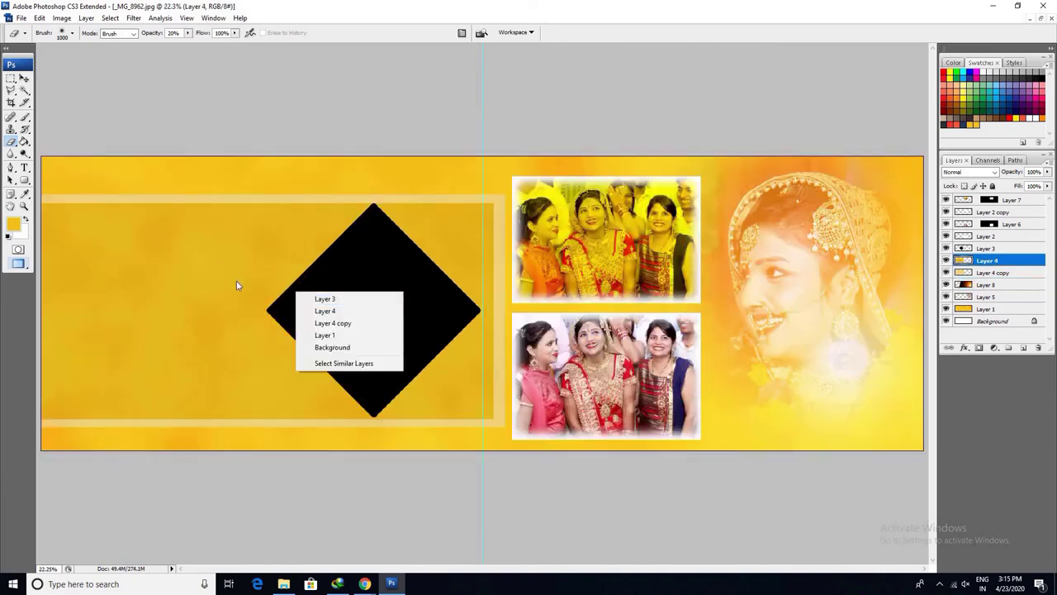
{"action": "left_click", "coordinate": [307, 299]}
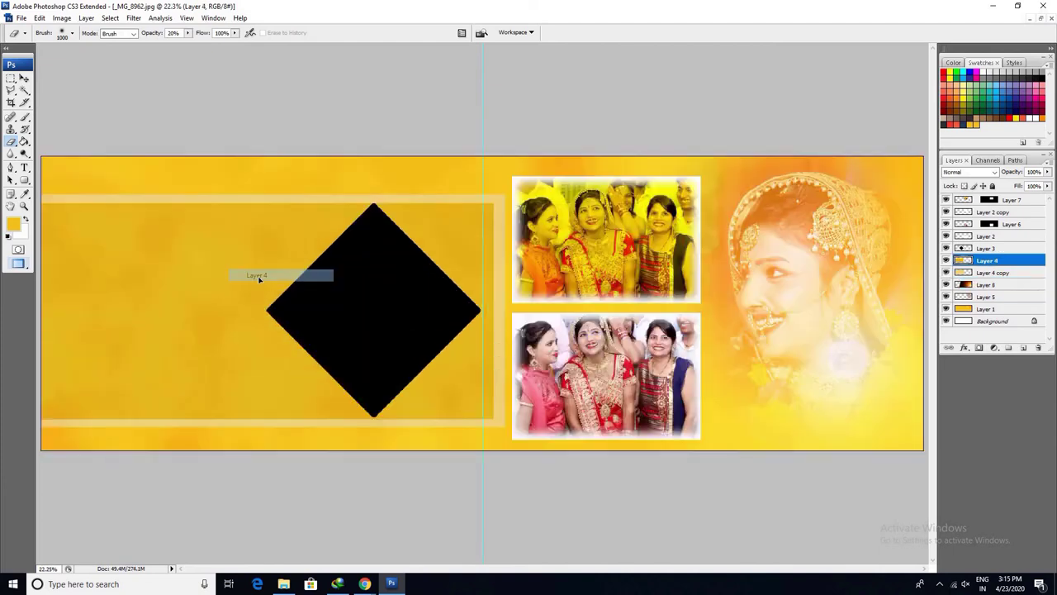
{"action": "left_click", "coordinate": [284, 583]}
- Open _MG_9273 from folder 1 in Photoshop and select the entire photo
{"action": "left_click", "coordinate": [51, 86]}
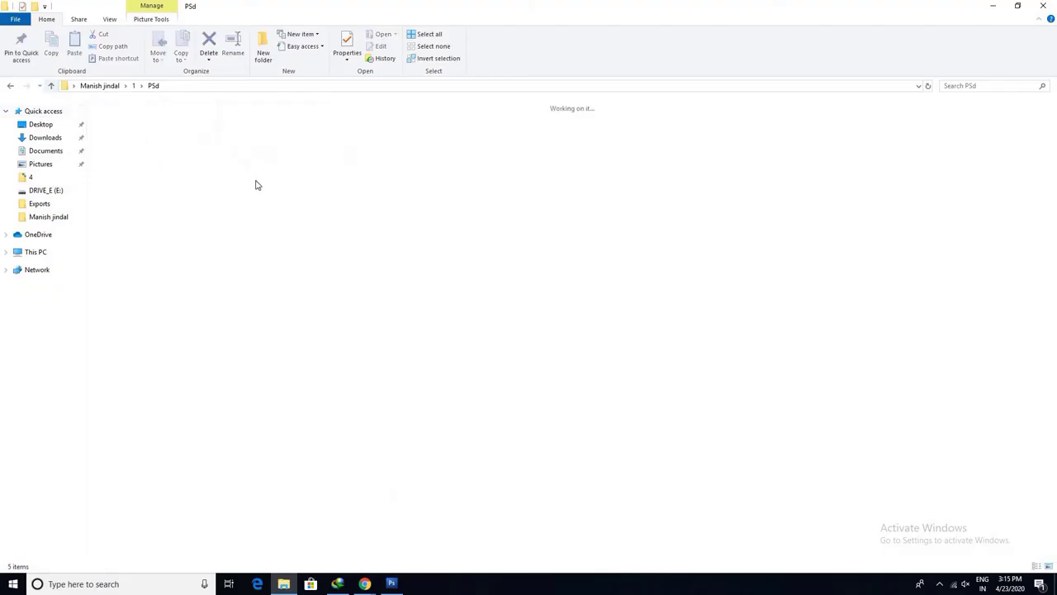
{"action": "left_click", "coordinate": [810, 192]}
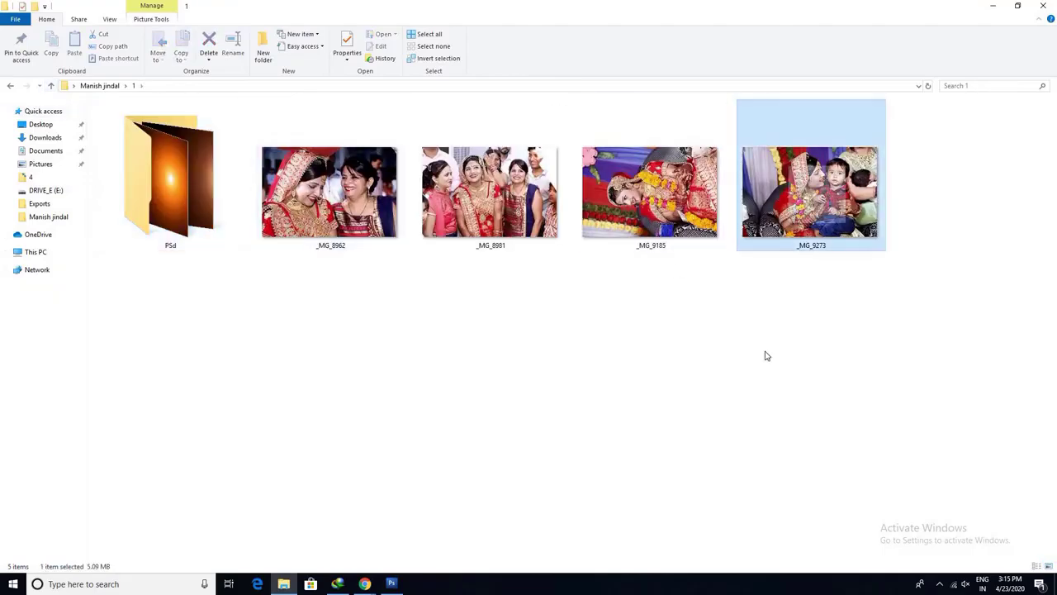
{"action": "key", "text": "alt+Tab"}
{"action": "left_click_drag", "start_coordinate": [754, 357], "coordinate": [763, 347]}
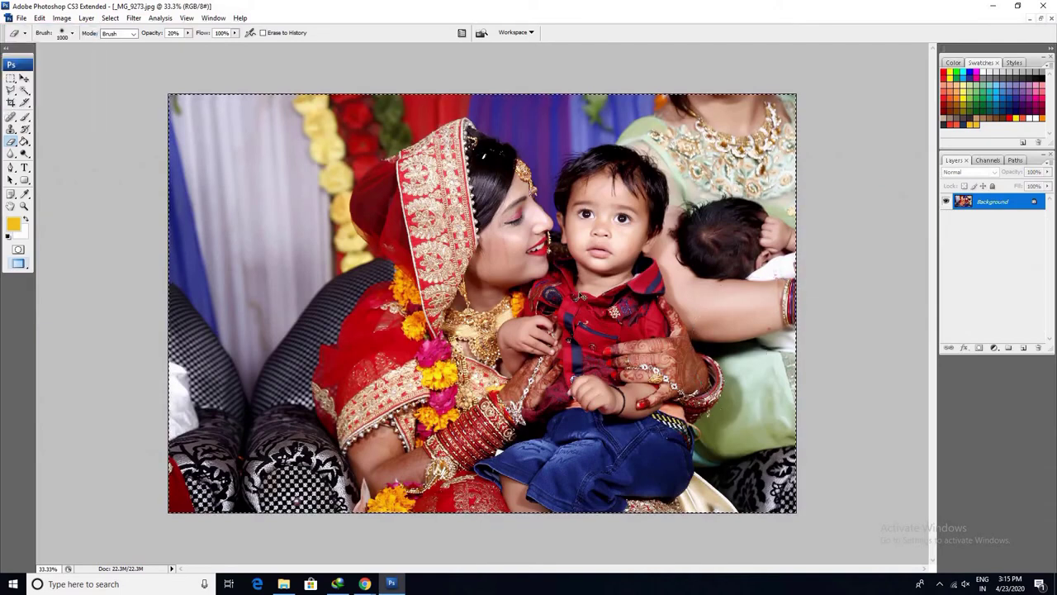
{"action": "key", "text": "ctrl+BackSpace"}
- Close _MG_9273 without saving and load glow Layer 8's transparency as a selection
{"action": "key", "text": "ctrl+w"}
{"action": "left_click", "coordinate": [530, 228]}
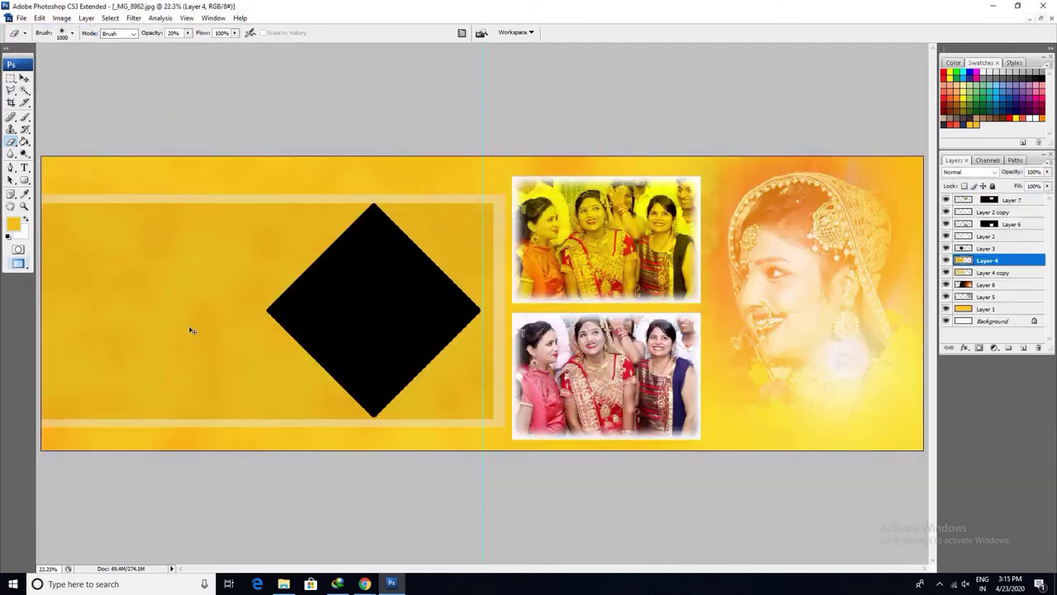
{"action": "key", "text": "v"}
{"action": "left_click", "coordinate": [551, 316], "text": "ctrl"}
{"action": "key", "text": "alt+s"}
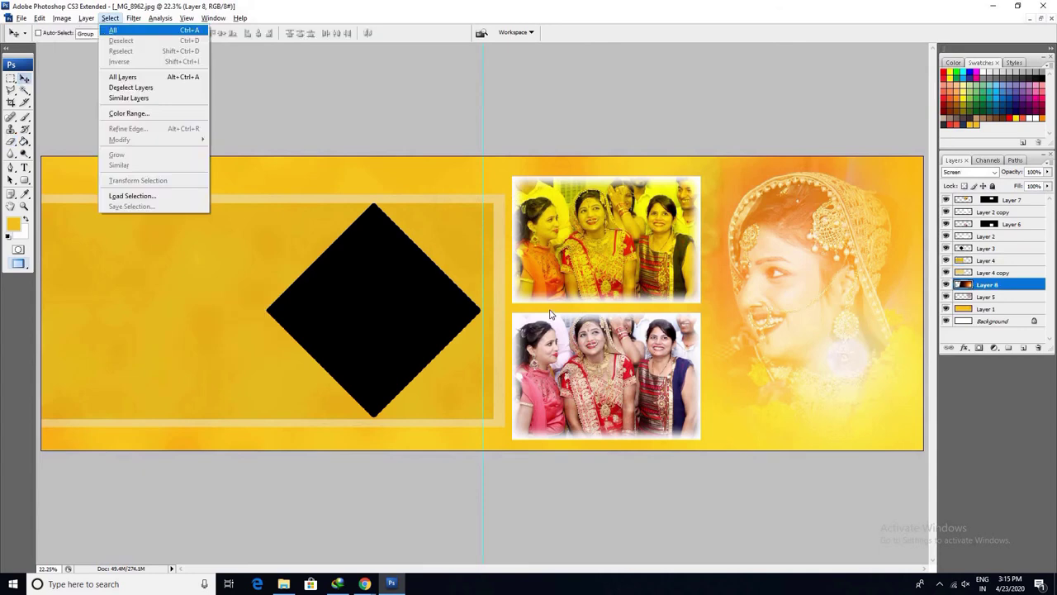
{"action": "key", "text": "o"}
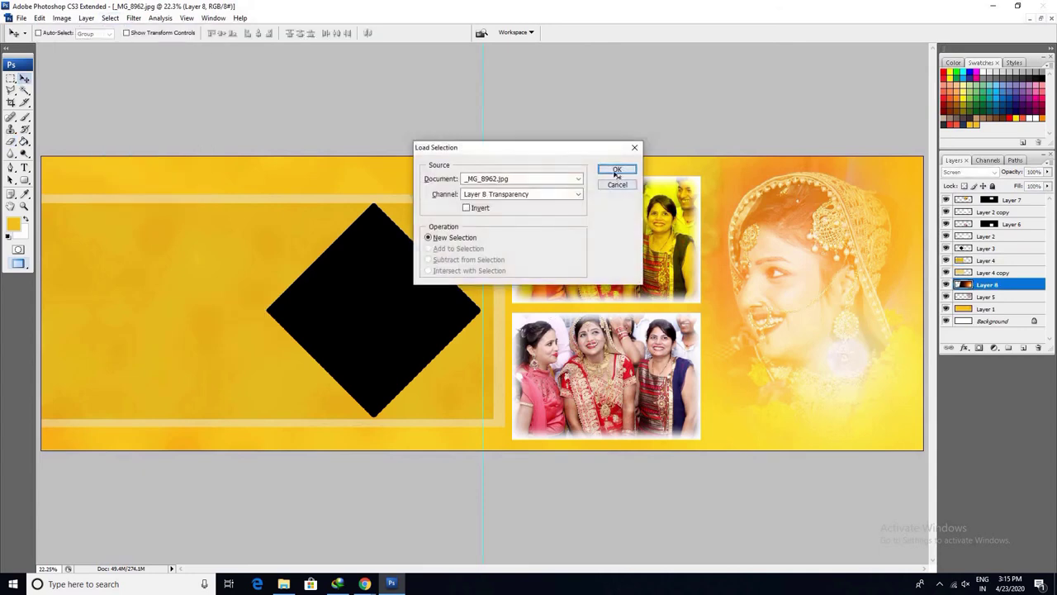
{"action": "left_click", "coordinate": [615, 170]}
- Pick Layer 4 from the canvas layer list and load its transparency as the selection
{"action": "right_click", "coordinate": [169, 277]}
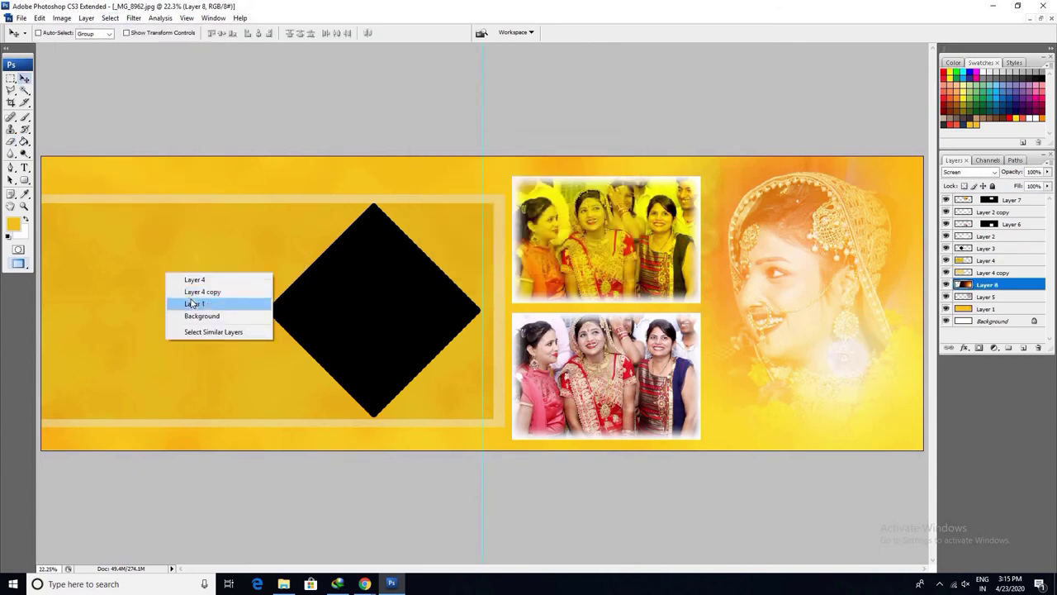
{"action": "left_click", "coordinate": [194, 301]}
{"action": "right_click", "coordinate": [178, 271]}
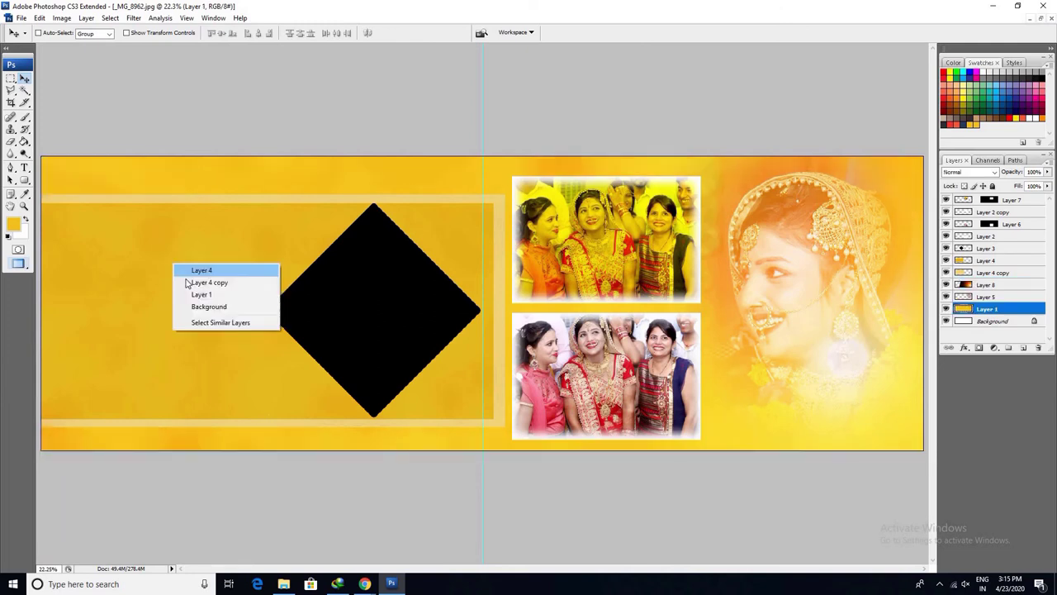
{"action": "left_click", "coordinate": [199, 281]}
{"action": "right_click", "coordinate": [165, 254]}
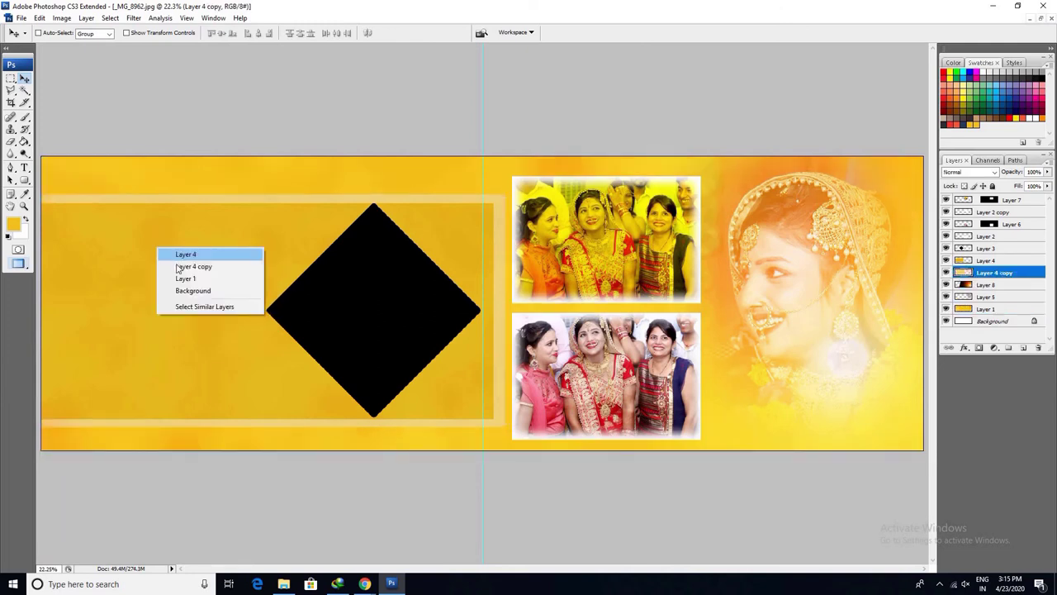
{"action": "left_click", "coordinate": [248, 254]}
{"action": "key", "text": "alt+s"}
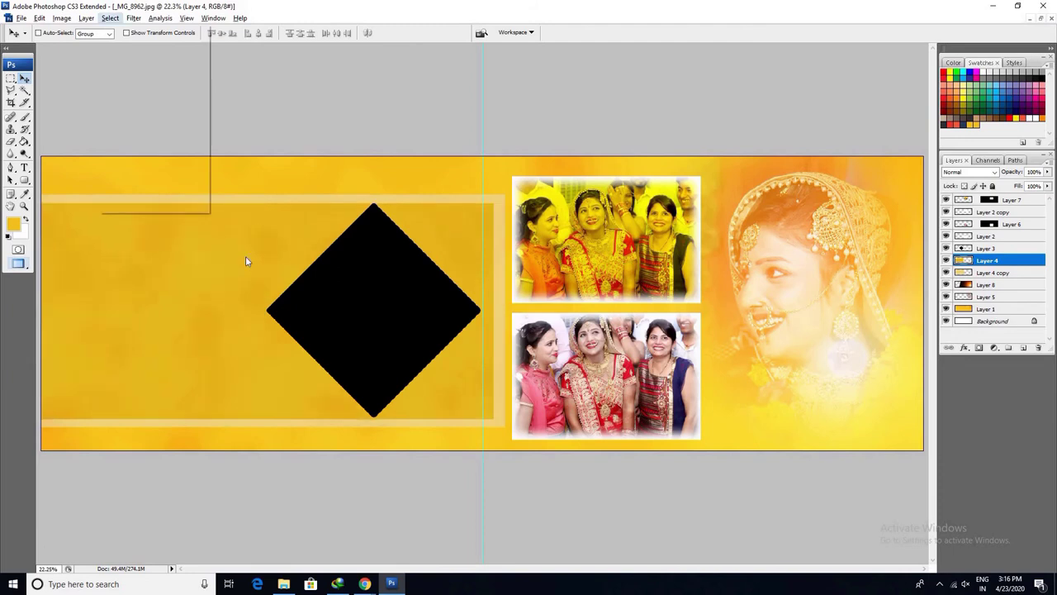
{"action": "key", "text": "o"}
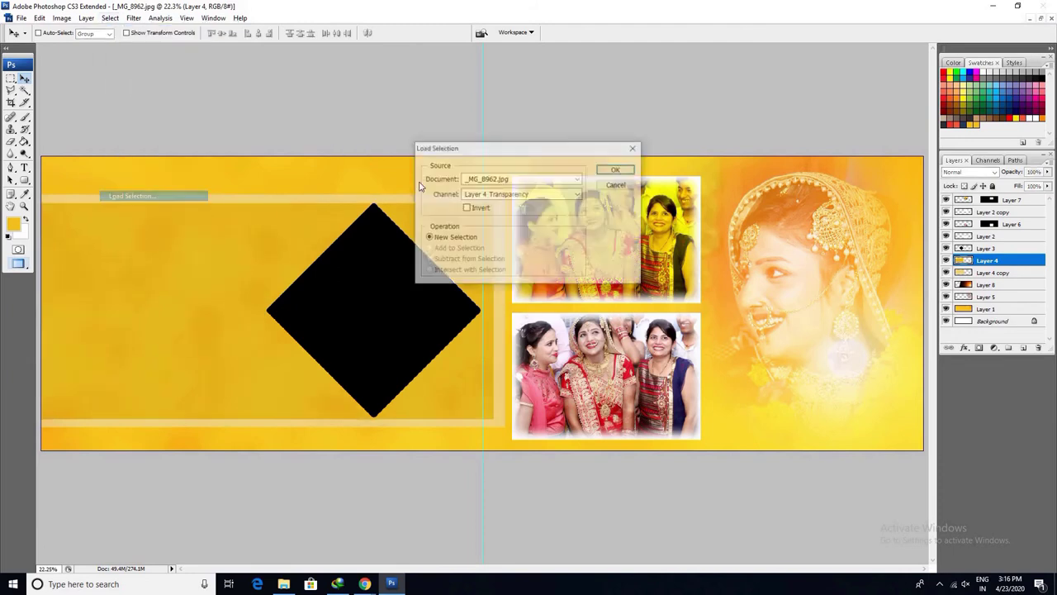
{"action": "left_click", "coordinate": [613, 175]}
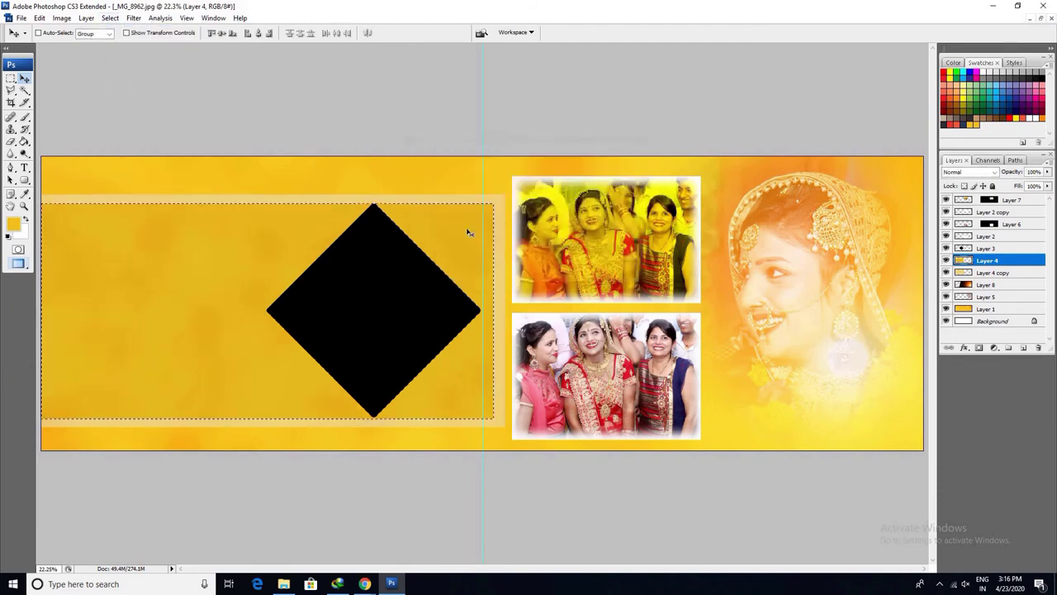
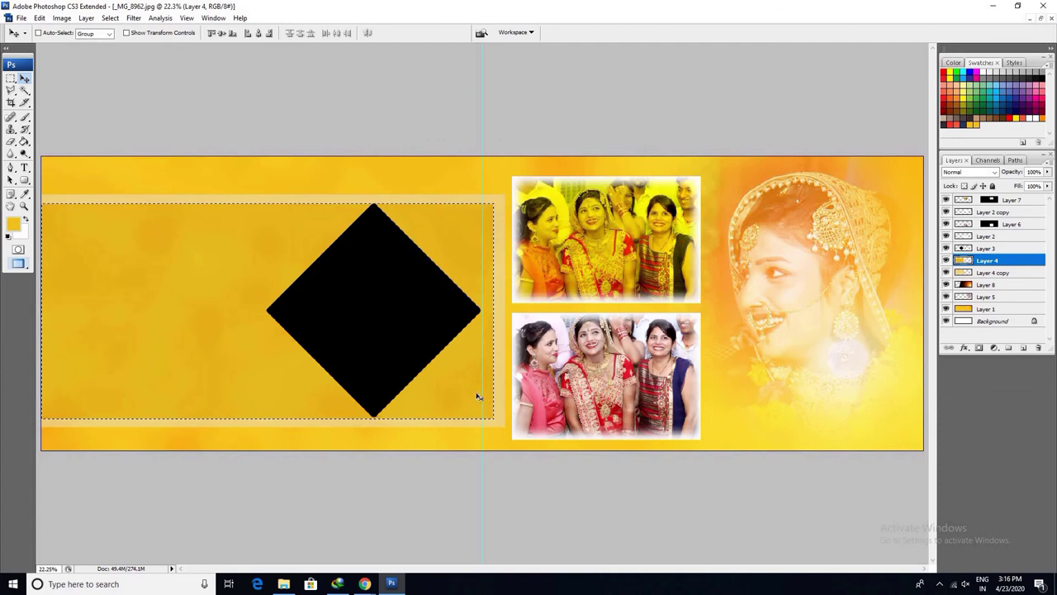
- Paste the mother-and-child photo into the left panel and shift it left
{"action": "key", "text": "ctrl+shift+v"}
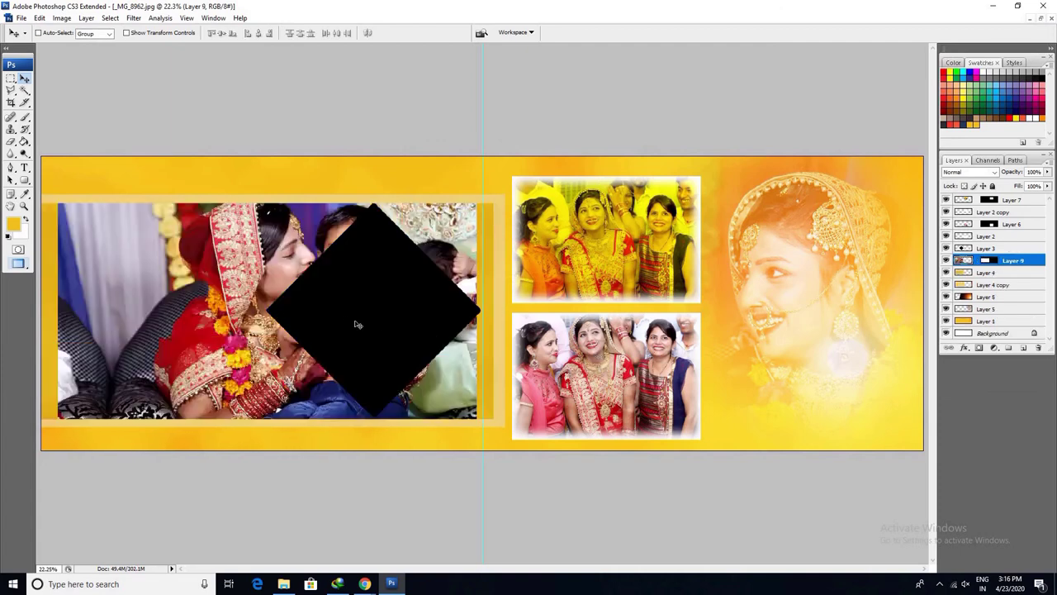
{"action": "key", "text": "ctrl+t"}
{"action": "mouse_move", "coordinate": [389, 239]}
{"action": "left_mouse_down"}
{"action": "mouse_move", "coordinate": [341, 191]}
{"action": "mouse_move", "coordinate": [377, 177]}
{"action": "left_mouse_up"}
{"action": "key", "text": "Return"}
- Fade the photo's right edge beside the diamond with a full-strength soft eraser on Layer 9
{"action": "key", "text": "e"}
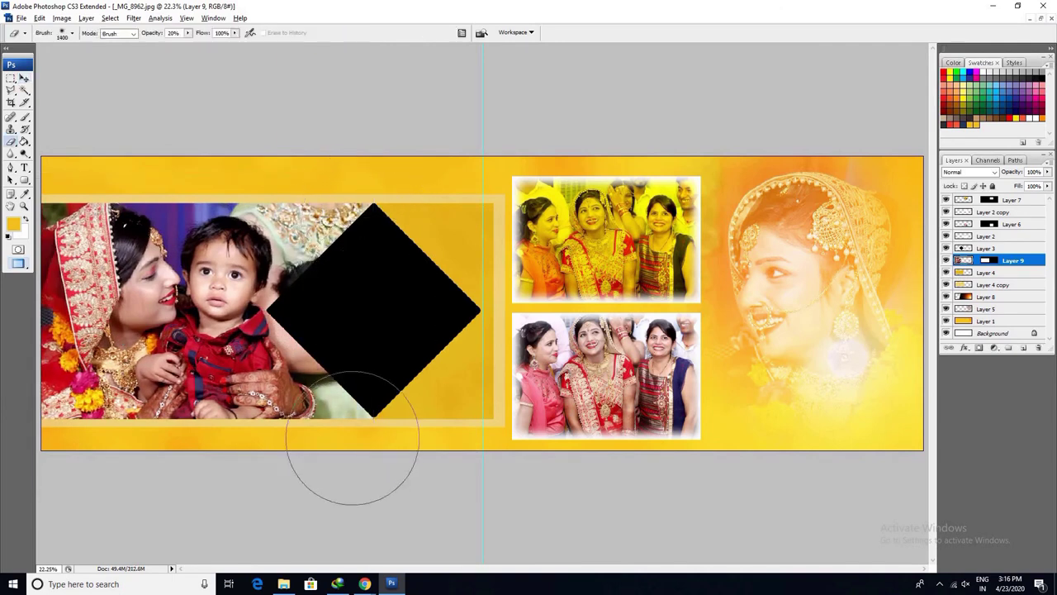
{"action": "key", "text": "bracketright"}
{"action": "key", "text": "bracketleft"}
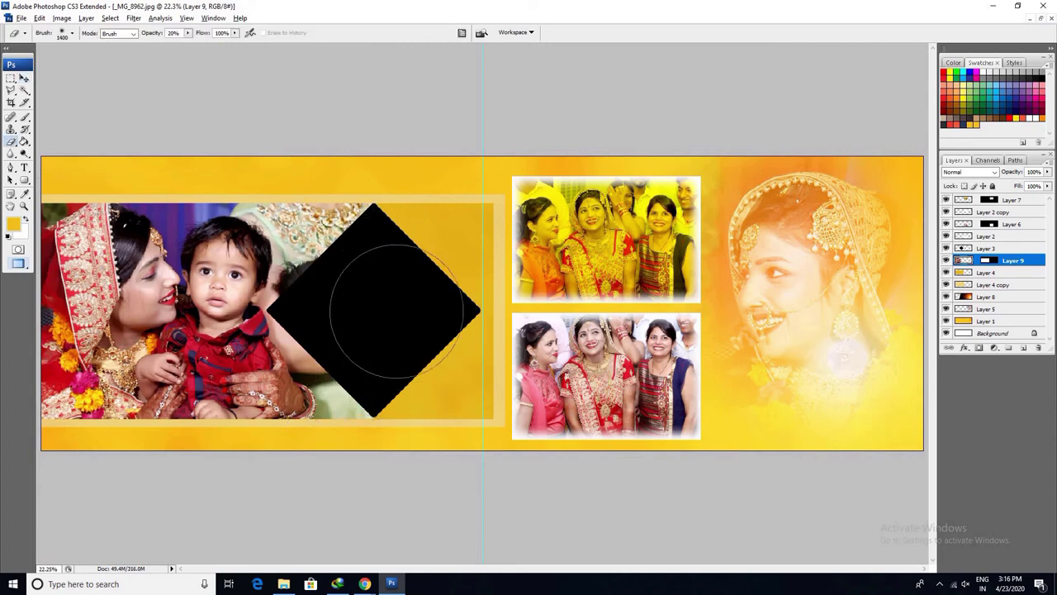
{"action": "right_click", "coordinate": [195, 284], "text": "ctrl"}
{"action": "left_click", "coordinate": [217, 292]}
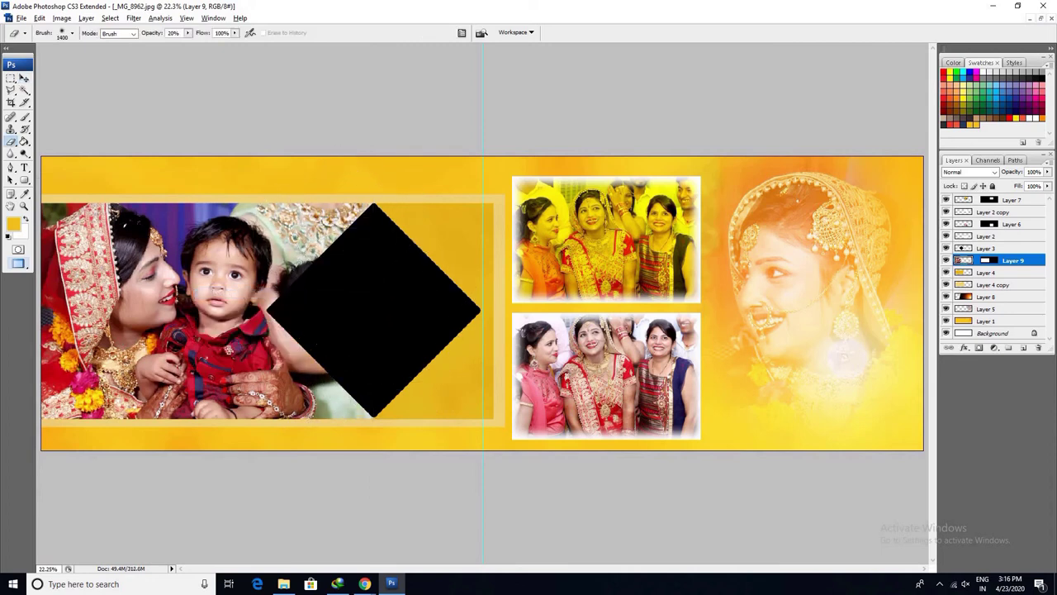
{"action": "right_click", "coordinate": [203, 266], "text": "ctrl"}
{"action": "left_click", "coordinate": [221, 273]}
{"action": "left_click", "coordinate": [188, 32]}
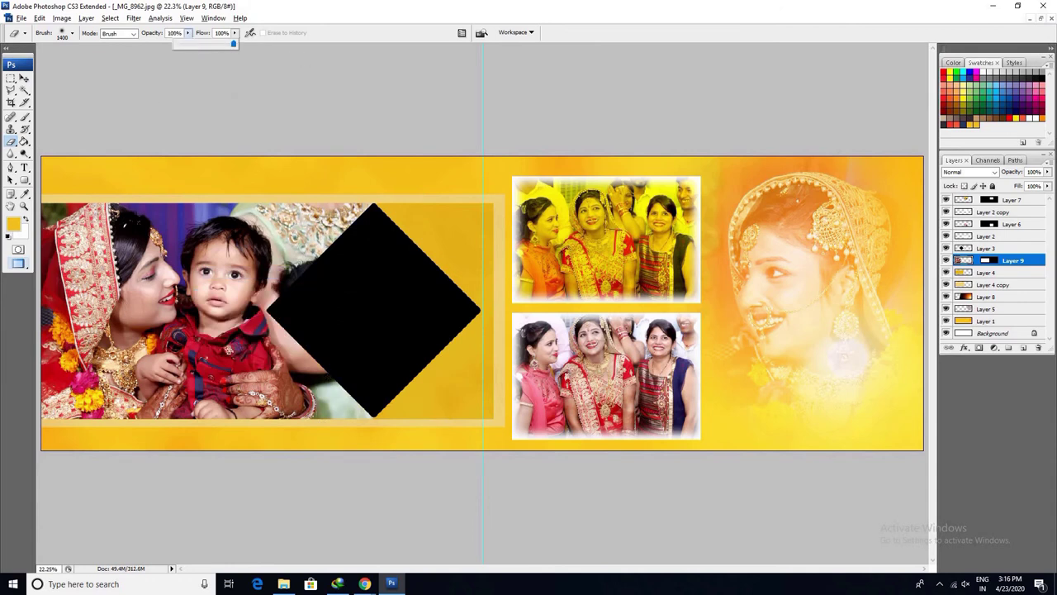
{"action": "left_click_drag", "start_coordinate": [363, 215], "coordinate": [364, 430]}
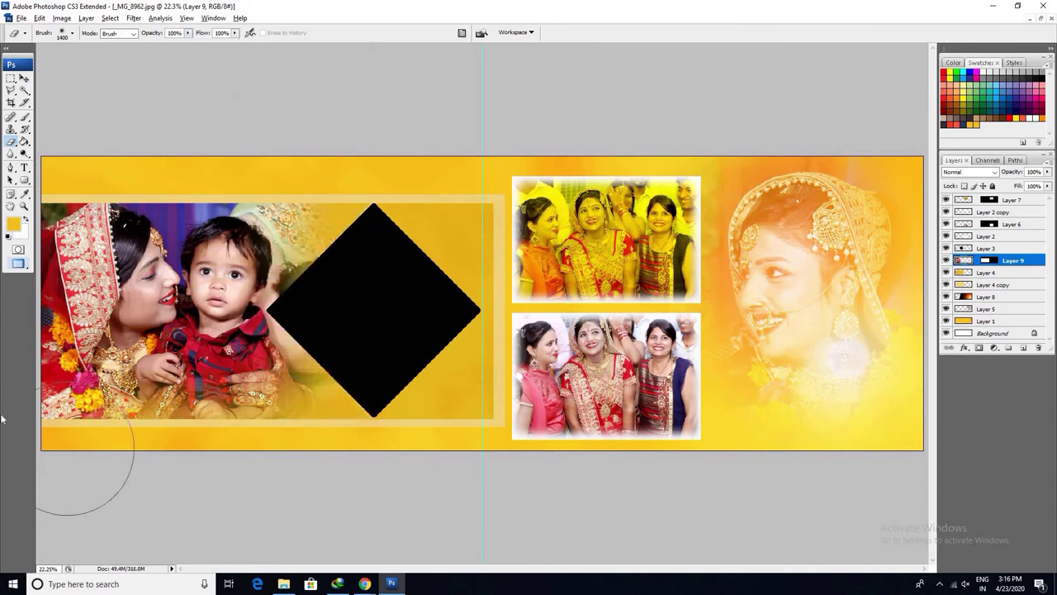
- Rescale the photo slightly, then reselect Layer 9 and finally the yellow background Layer 4
{"action": "key", "text": "ctrl+minus"}
{"action": "key", "text": "ctrl+t"}
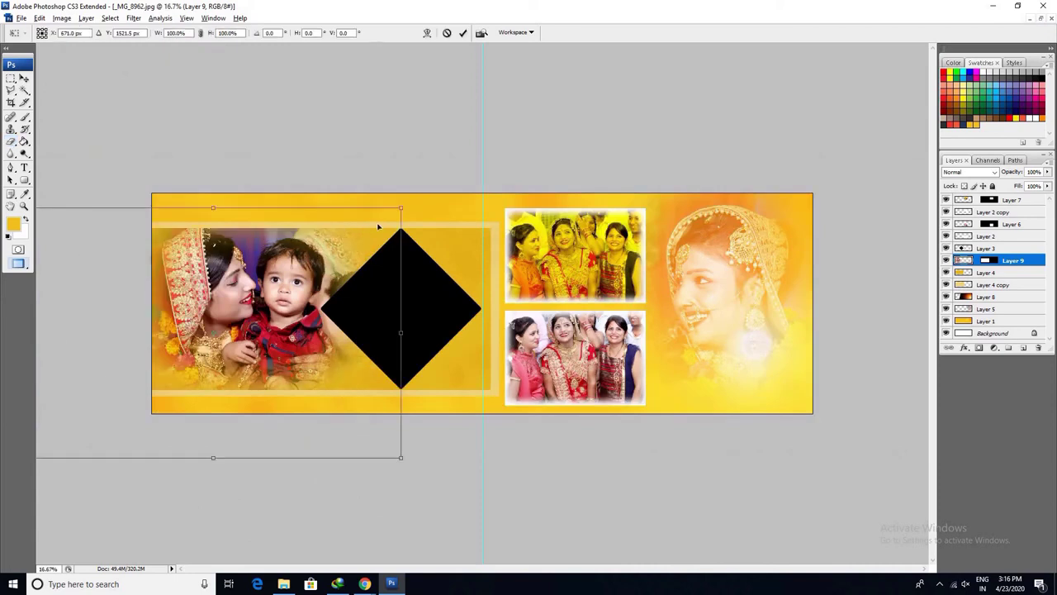
{"action": "key", "text": "Return"}
{"action": "key", "text": "e"}
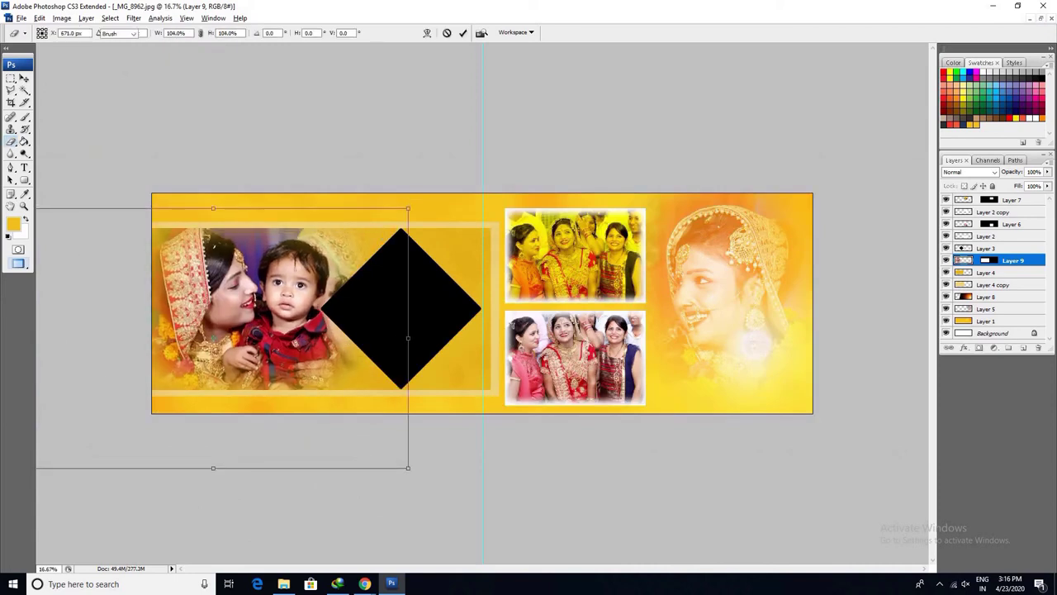
{"action": "right_click", "coordinate": [245, 289], "text": "ctrl"}
{"action": "left_click", "coordinate": [272, 295]}
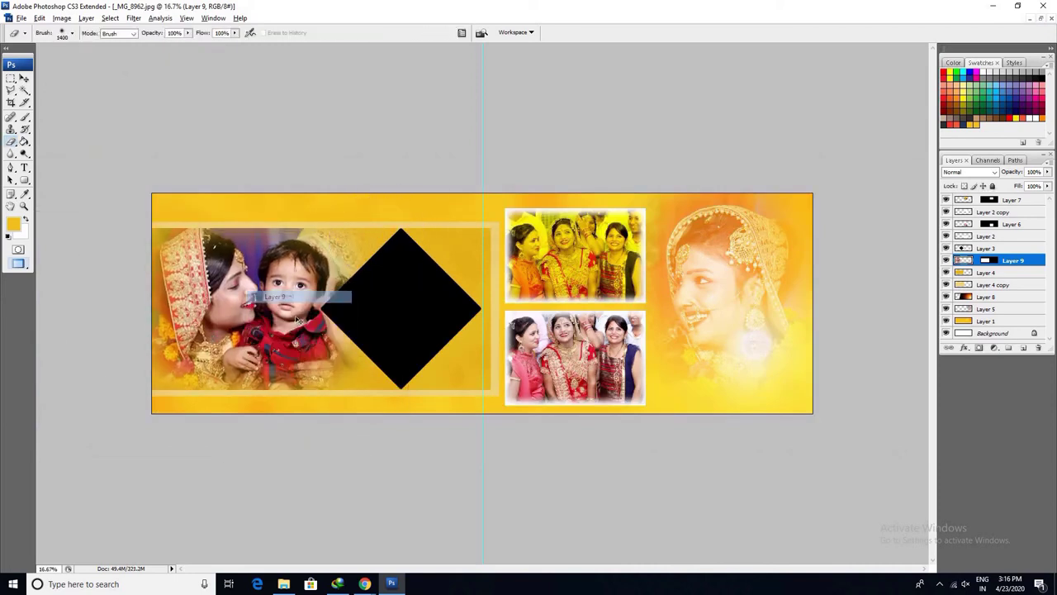
{"action": "right_click", "coordinate": [248, 312], "text": "ctrl"}
{"action": "left_click", "coordinate": [256, 341]}
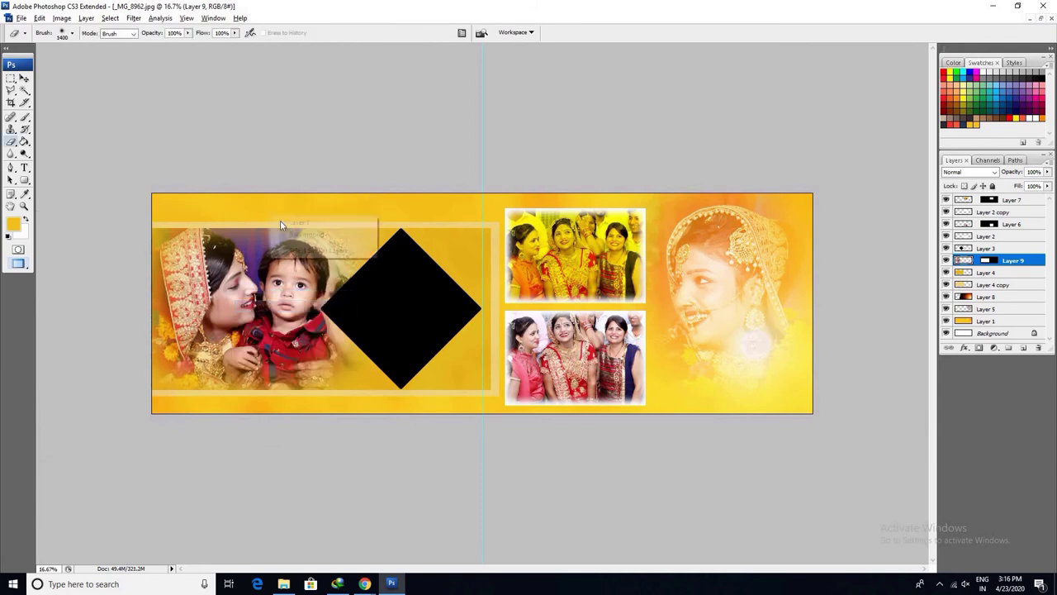
{"action": "right_click", "coordinate": [257, 306], "text": "ctrl"}
{"action": "left_click", "coordinate": [266, 307]}
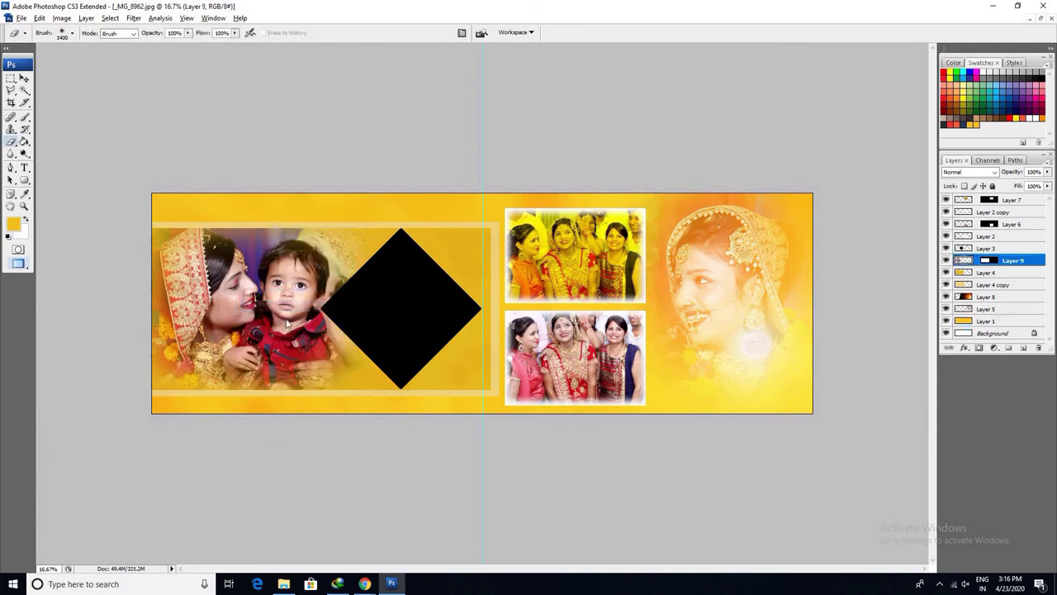
{"action": "right_click", "coordinate": [286, 323], "text": "ctrl"}
{"action": "left_click", "coordinate": [286, 318]}
{"action": "key", "text": "v"}
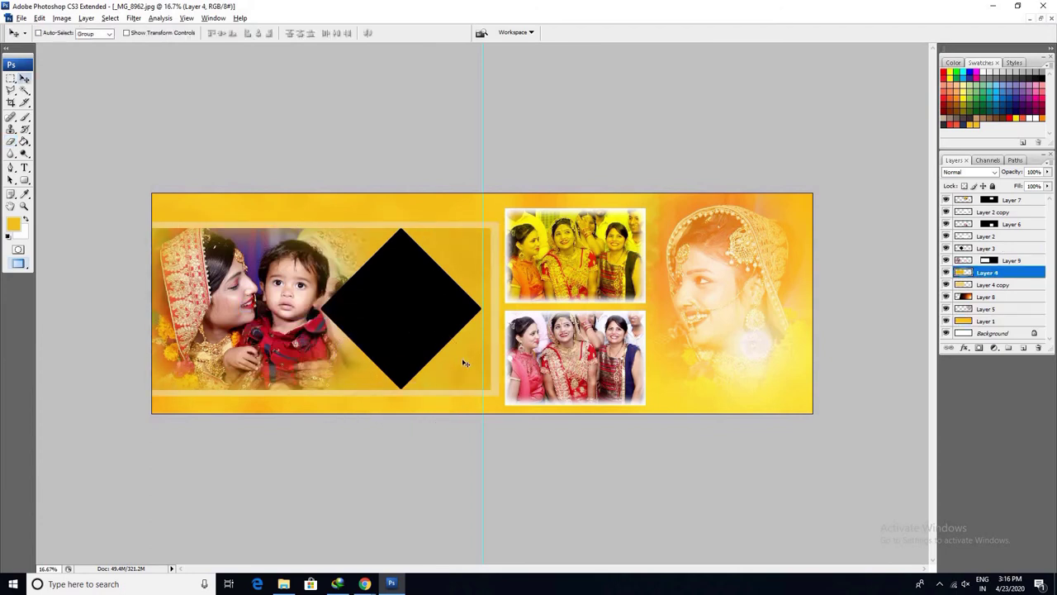
- Duplicate the yellow Layer 4 above photo Layer 9 and trial Darken-type blend modes
{"action": "key", "text": "ctrl+j"}
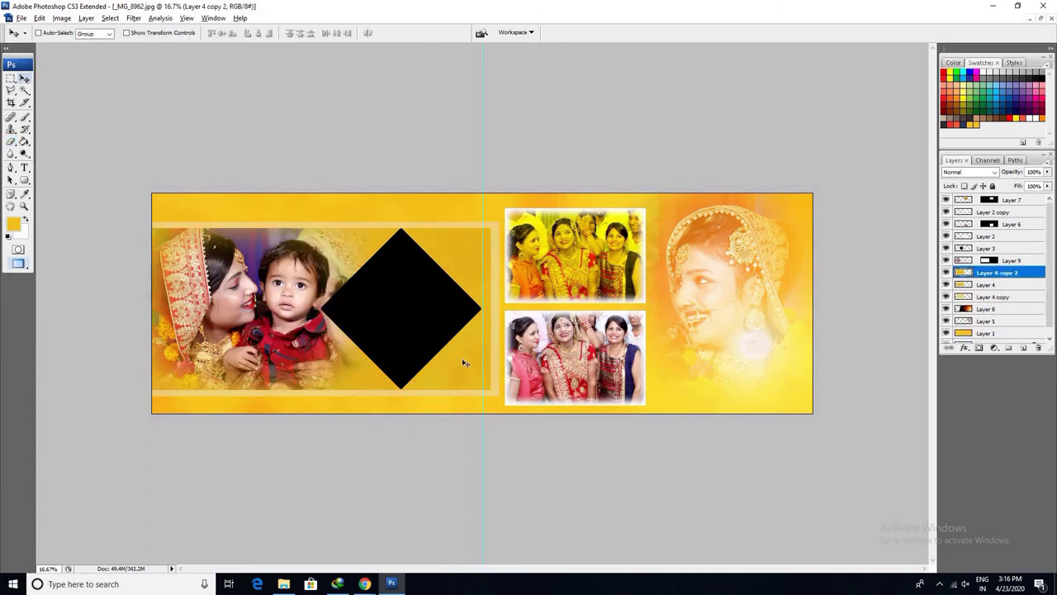
{"action": "key", "text": "ctrl+bracketright"}
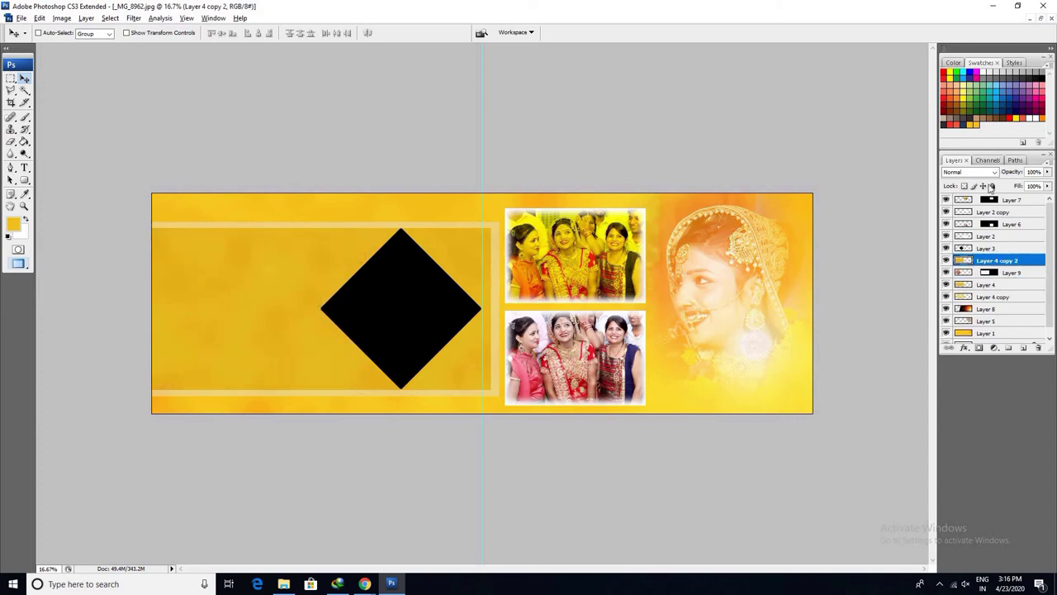
{"action": "left_click", "coordinate": [981, 175]}
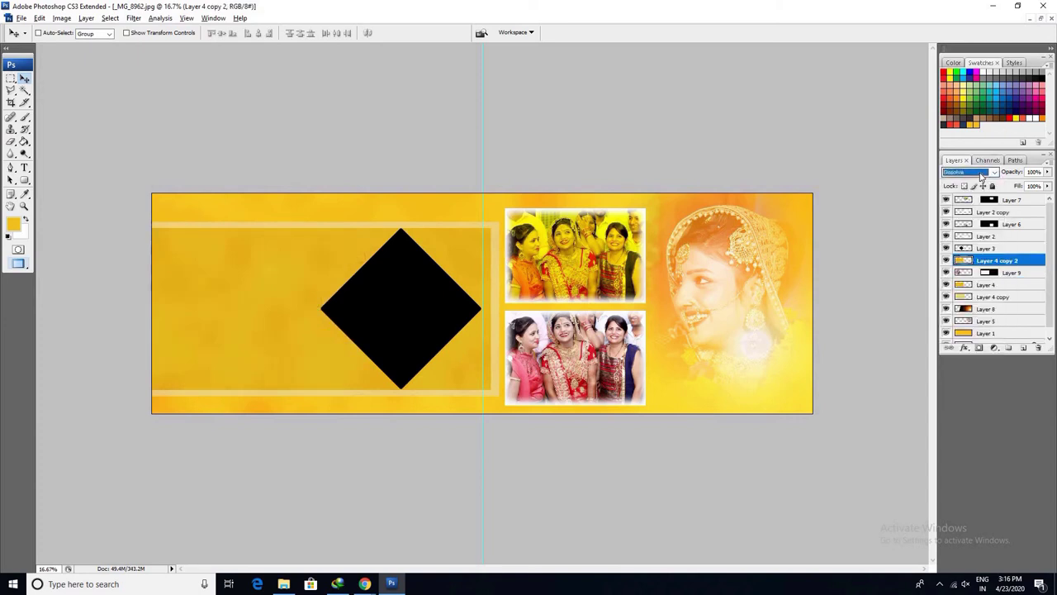
{"action": "key", "text": "Down"}
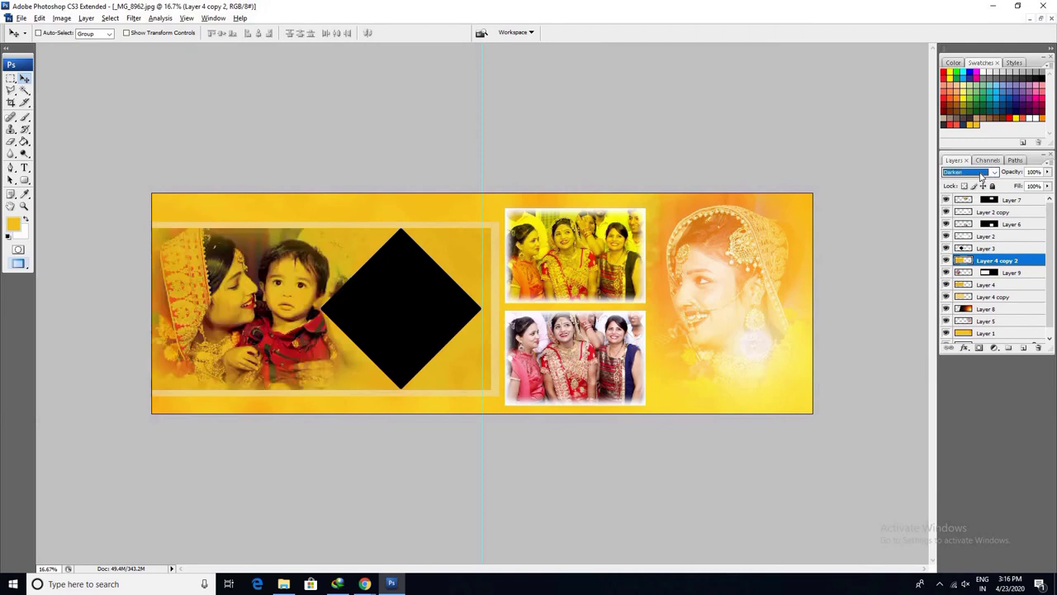
{"action": "key", "text": "Down"}
- Cycle through Color Burn, Lighten, Overlay and Luminosity, settling the copy on Hard Light
{"action": "key", "text": "Down"}
{"action": "key", "text": "Down"}
{"action": "key", "text": "Up"}
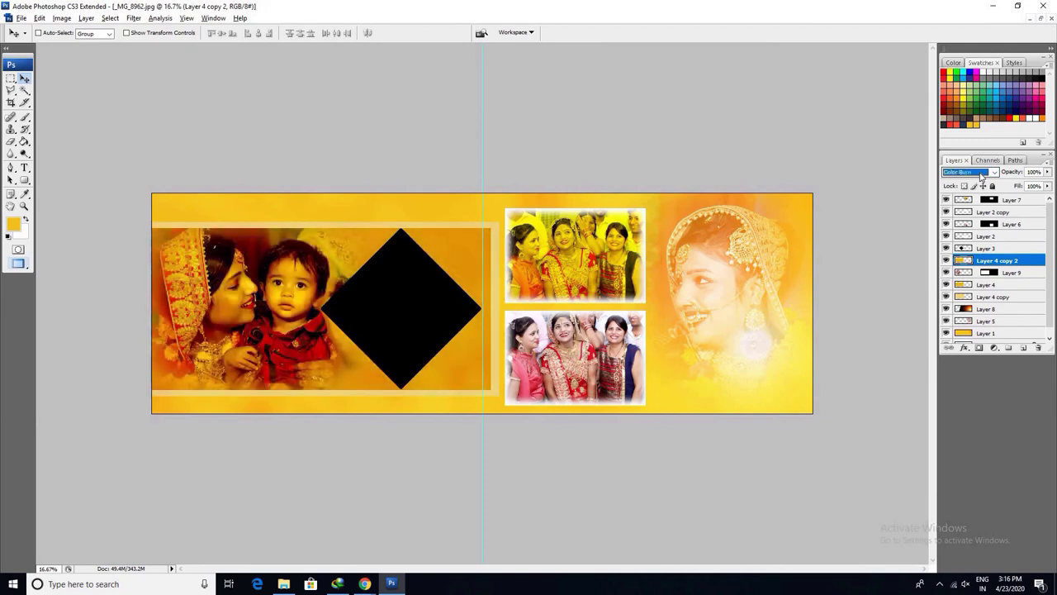
{"action": "key", "text": "Down"}
{"action": "key", "text": "Down"}
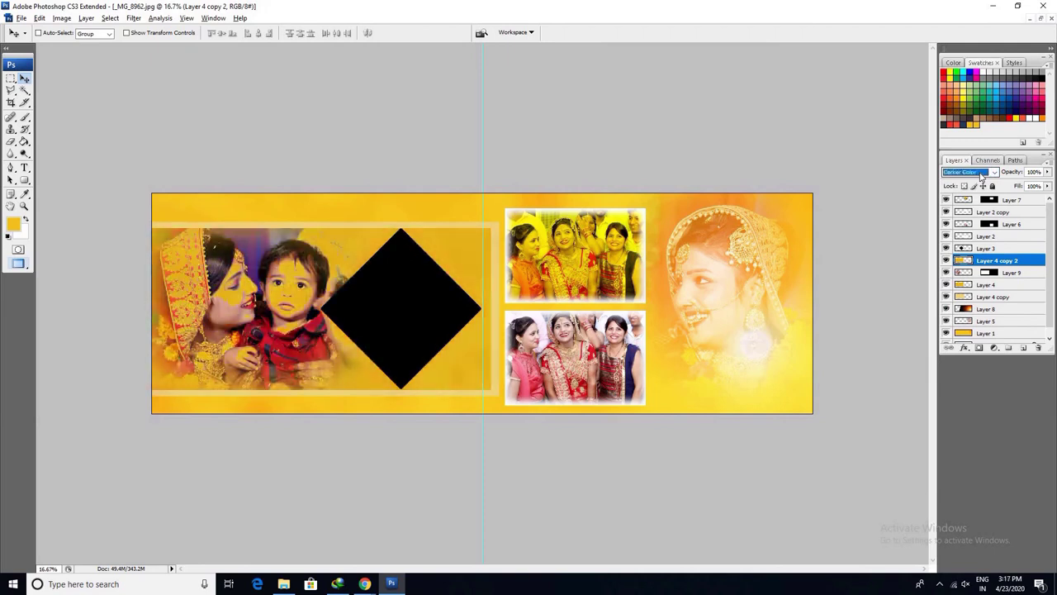
{"action": "key", "text": "Down"}
{"action": "key", "text": "Down"}
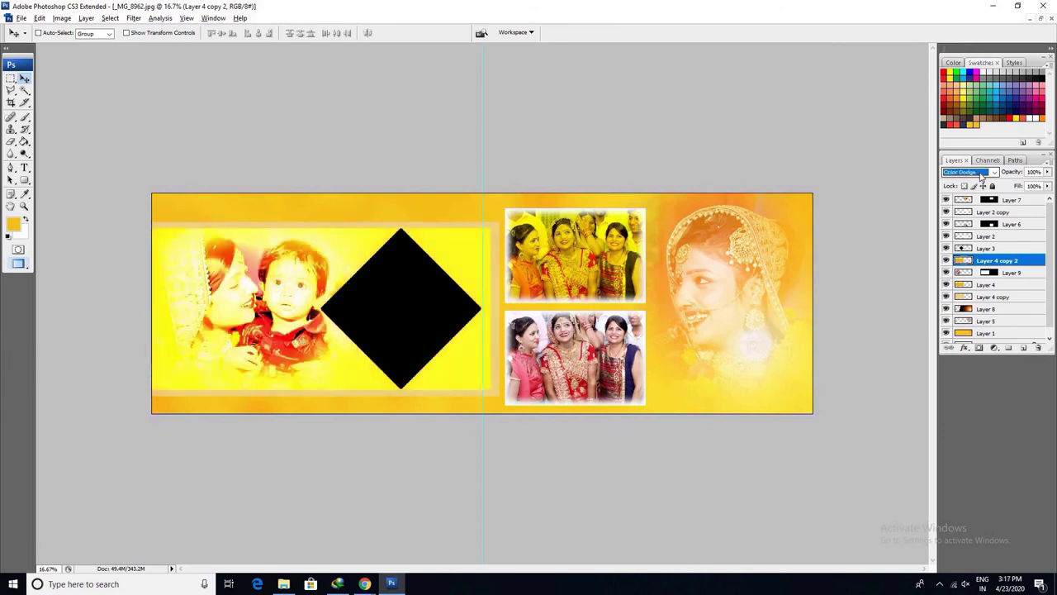
{"action": "key", "text": "Down"}
{"action": "key", "text": "Down"}
{"action": "key", "text": "Down"}
{"action": "key", "text": "Down"}
{"action": "key", "text": "Down"}
{"action": "key", "text": "Down"}
{"action": "key", "text": "Down"}
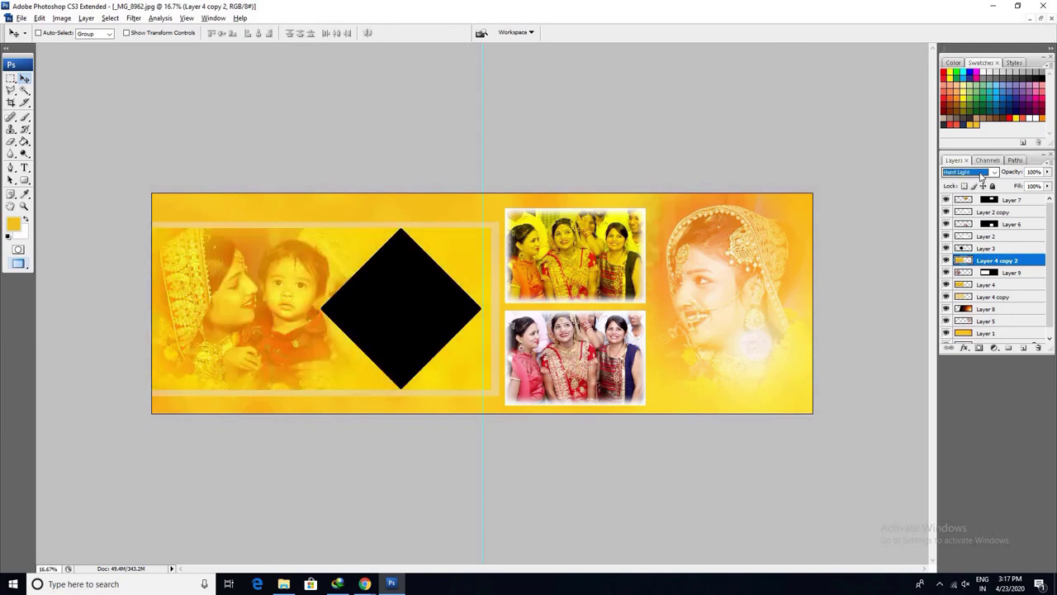
{"action": "key", "text": "Down"}
{"action": "key", "text": "Down"}
{"action": "key", "text": "Down"}
{"action": "key", "text": "Down"}
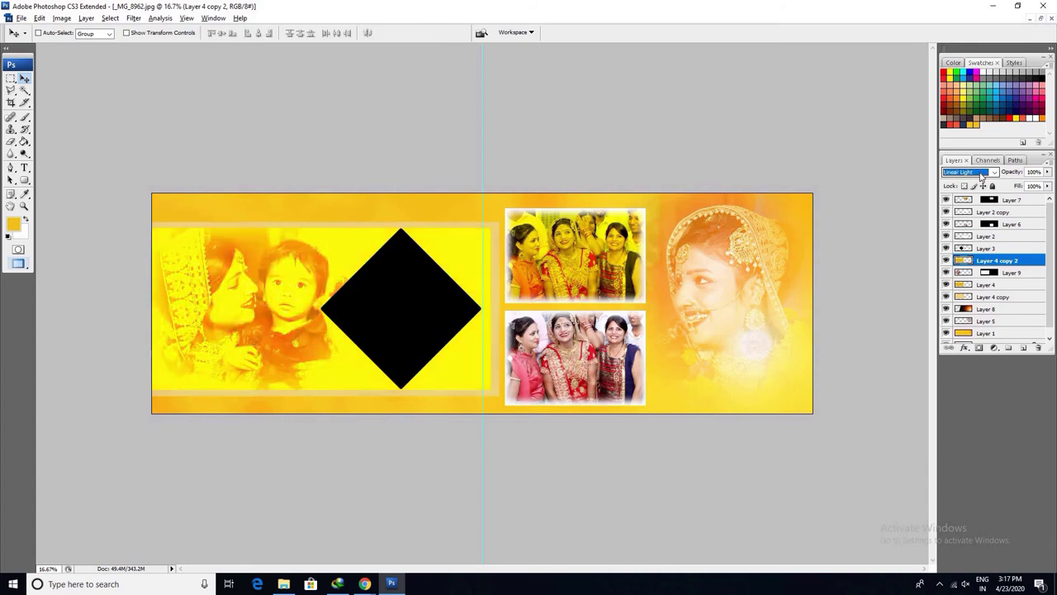
{"action": "key", "text": "Down"}
{"action": "key", "text": "Down"}
{"action": "key", "text": "Down"}
{"action": "key", "text": "Down"}
{"action": "key", "text": "Down"}
{"action": "key", "text": "Down"}
{"action": "key", "text": "h"}
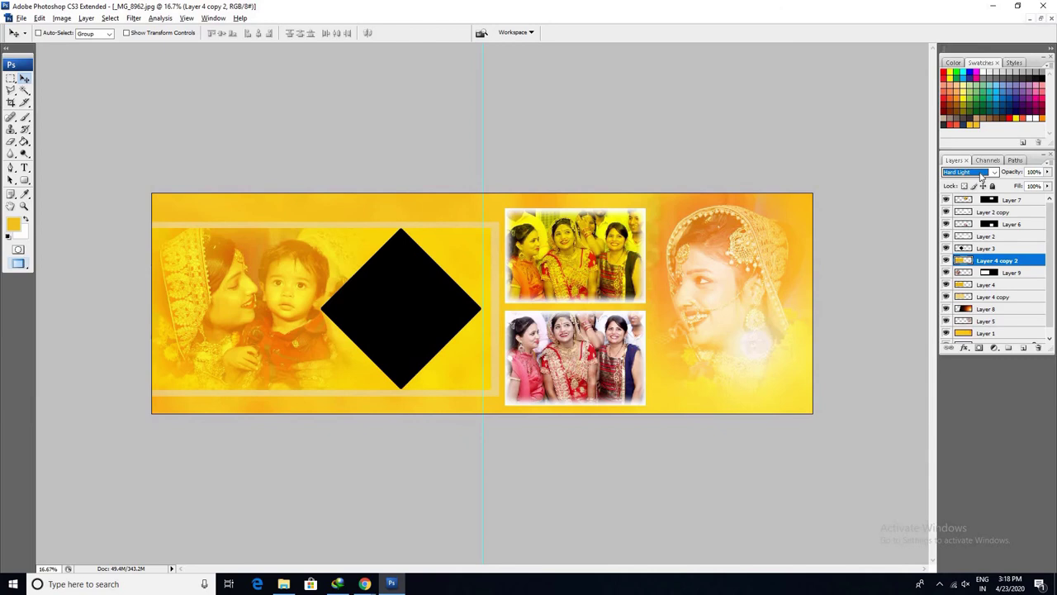
{"action": "key", "text": "ctrl+0"}
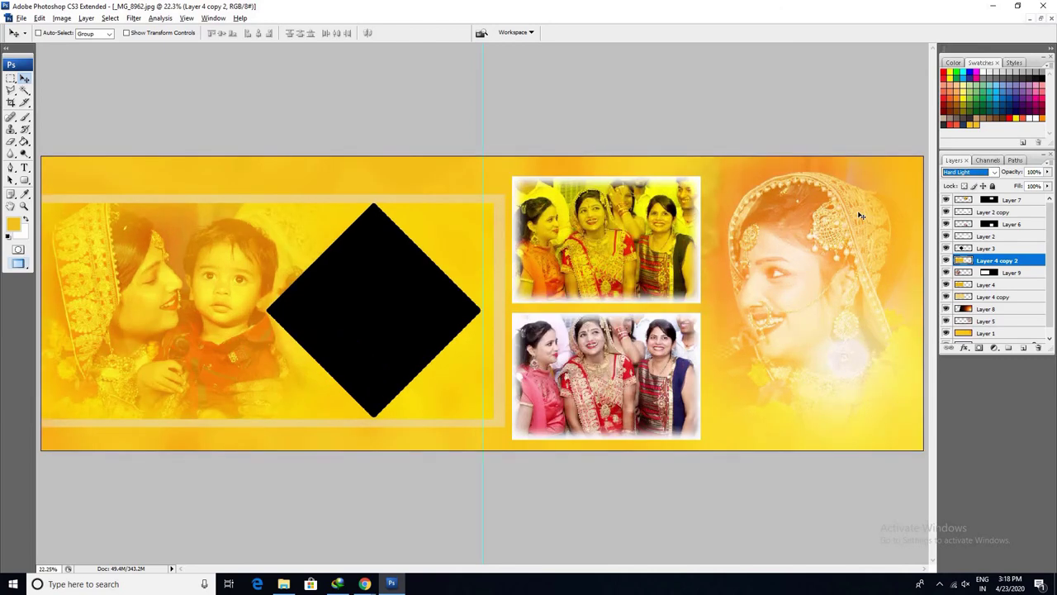
{"action": "key", "text": "ctrl+minus"}
{"action": "key", "text": "ctrl+minus"}
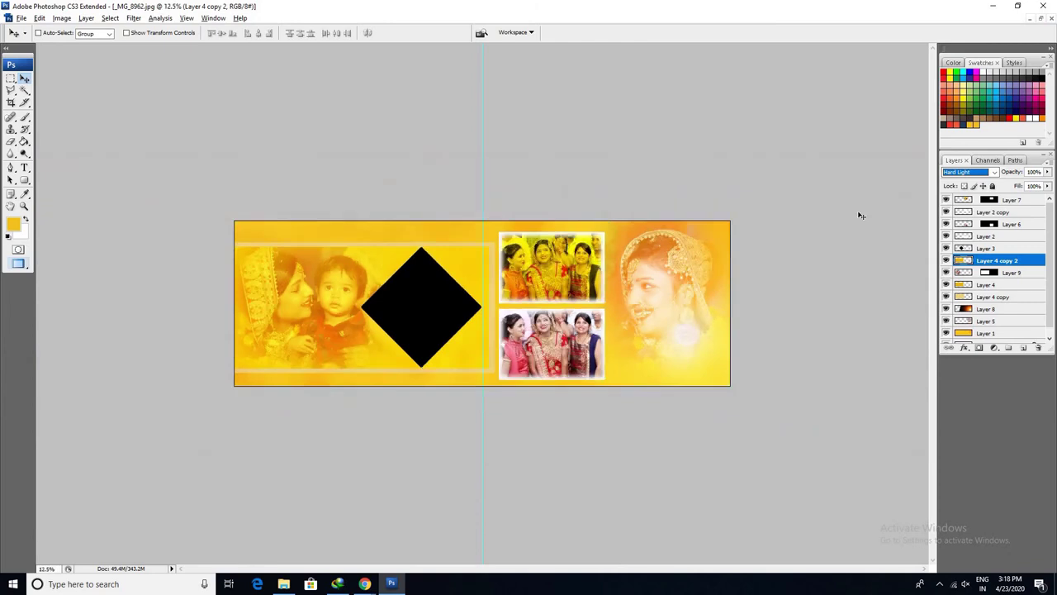
- Select the diamond Layer 3 and make a first pass at a white stroke
{"action": "key", "text": "ctrl+0"}
{"action": "right_click", "coordinate": [428, 281]}
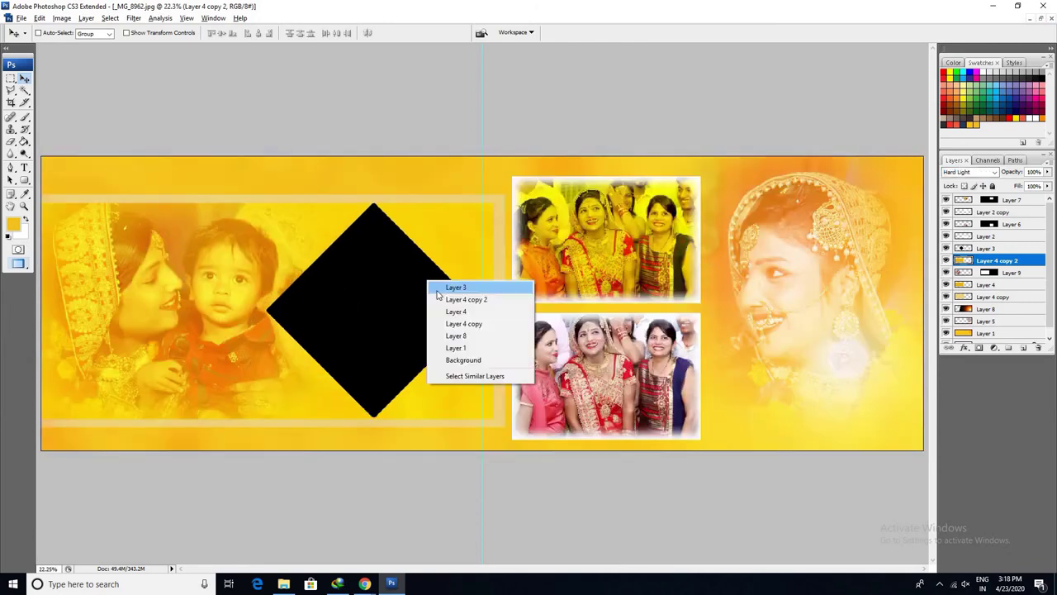
{"action": "left_click", "coordinate": [434, 285]}
{"action": "key", "text": "alt+e"}
{"action": "key", "text": "s"}
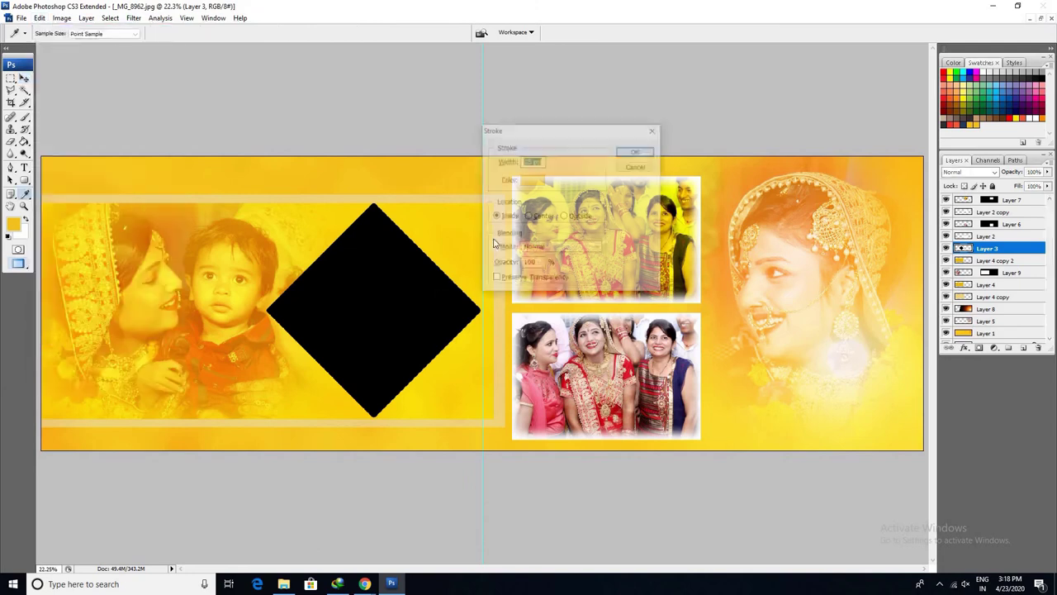
{"action": "left_click", "coordinate": [527, 182]}
{"action": "left_click", "coordinate": [355, 118]}
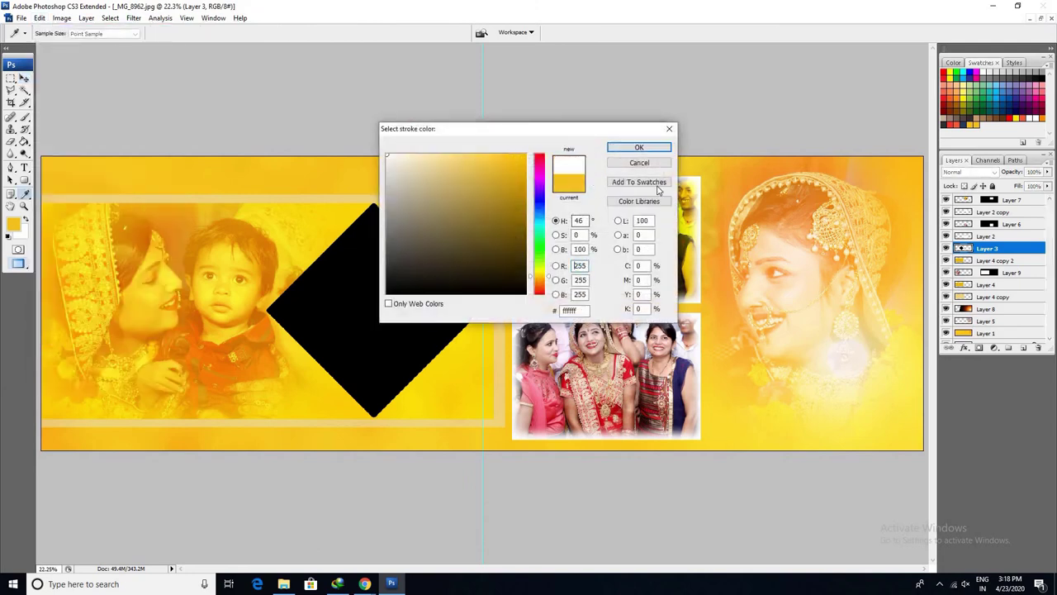
{"action": "key", "text": "Escape"}
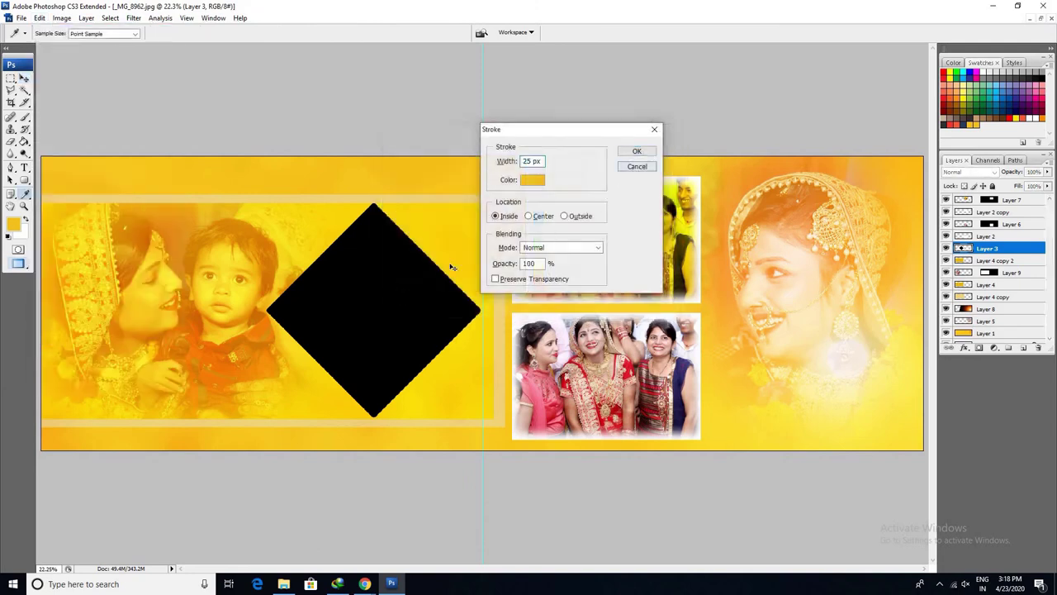
{"action": "left_click", "coordinate": [637, 151]}
{"action": "key", "text": "v"}
- Apply a 10 px inside stroke in colour ffffff to the diamond, then deselect
{"action": "right_click", "coordinate": [394, 295]}
{"action": "left_click", "coordinate": [402, 295]}
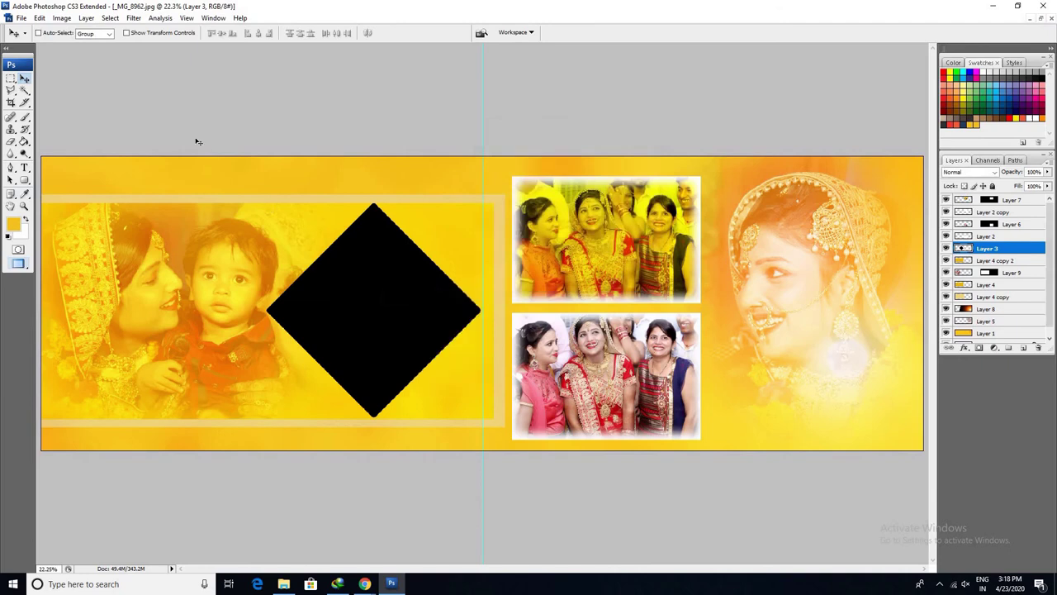
{"action": "left_click", "coordinate": [39, 18]}
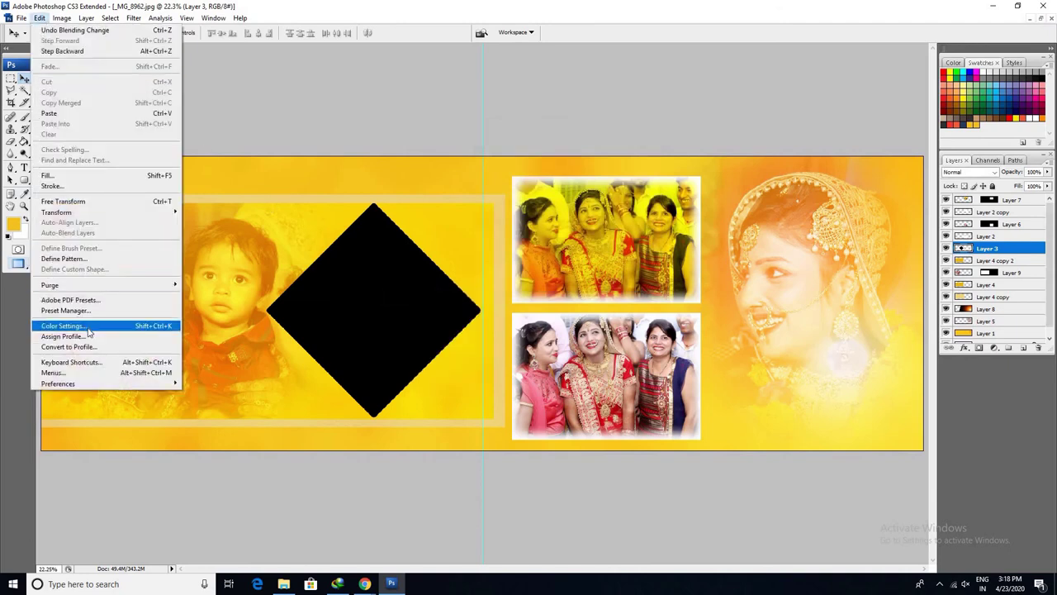
{"action": "left_click", "coordinate": [85, 189]}
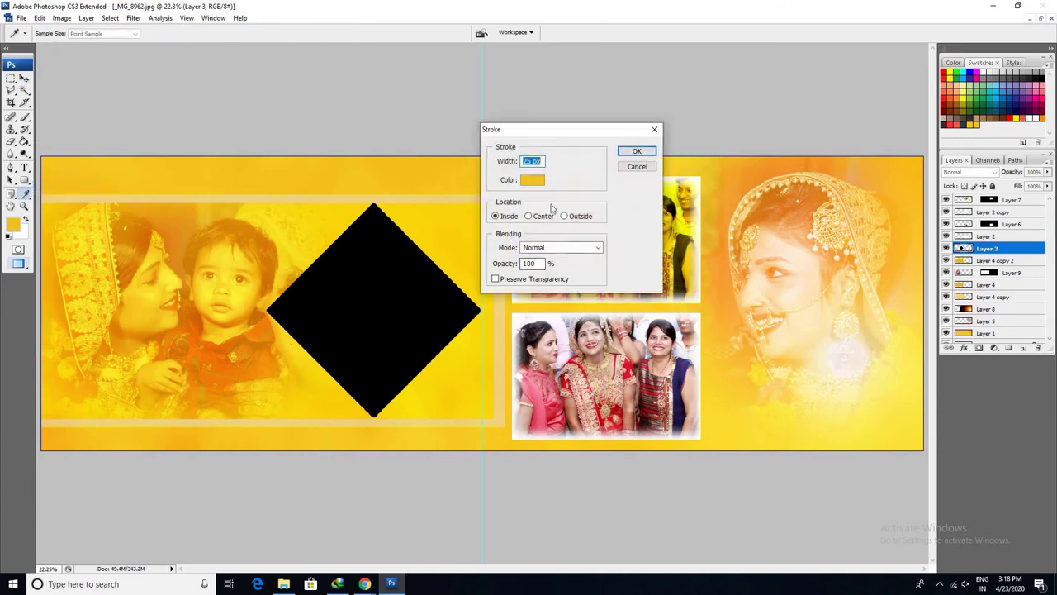
{"action": "left_click", "coordinate": [533, 180]}
{"action": "type", "text": "ffffff"}
{"action": "key", "text": "Return"}
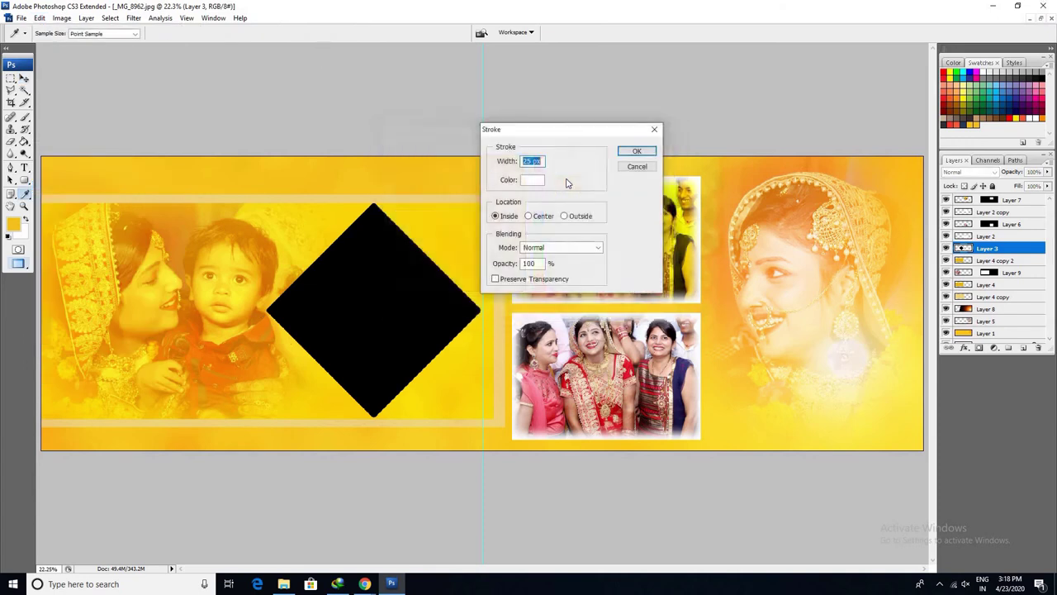
{"action": "left_click", "coordinate": [636, 152]}
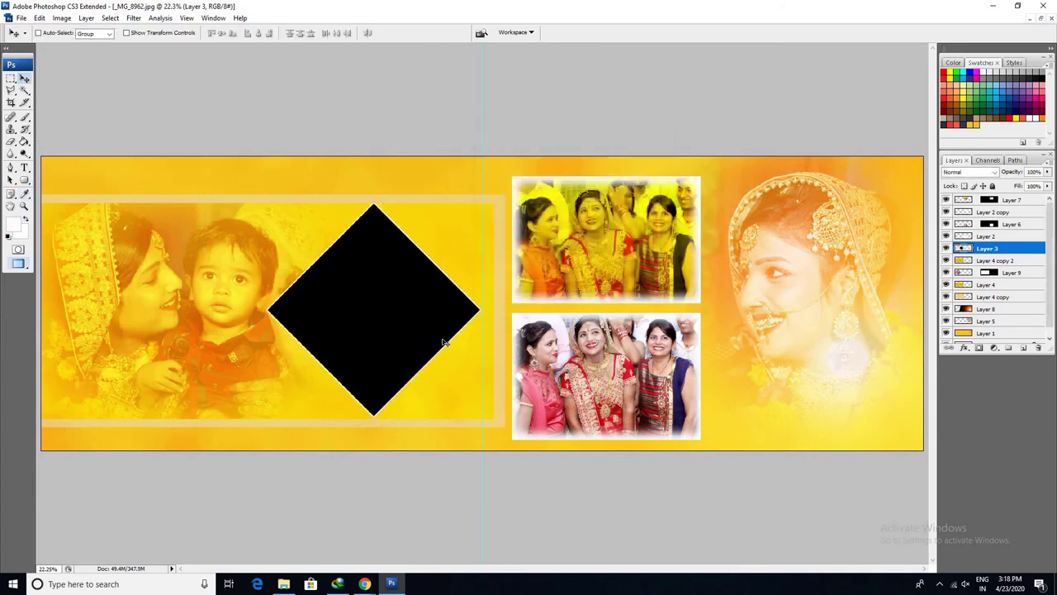
{"action": "key", "text": "ctrl+d"}
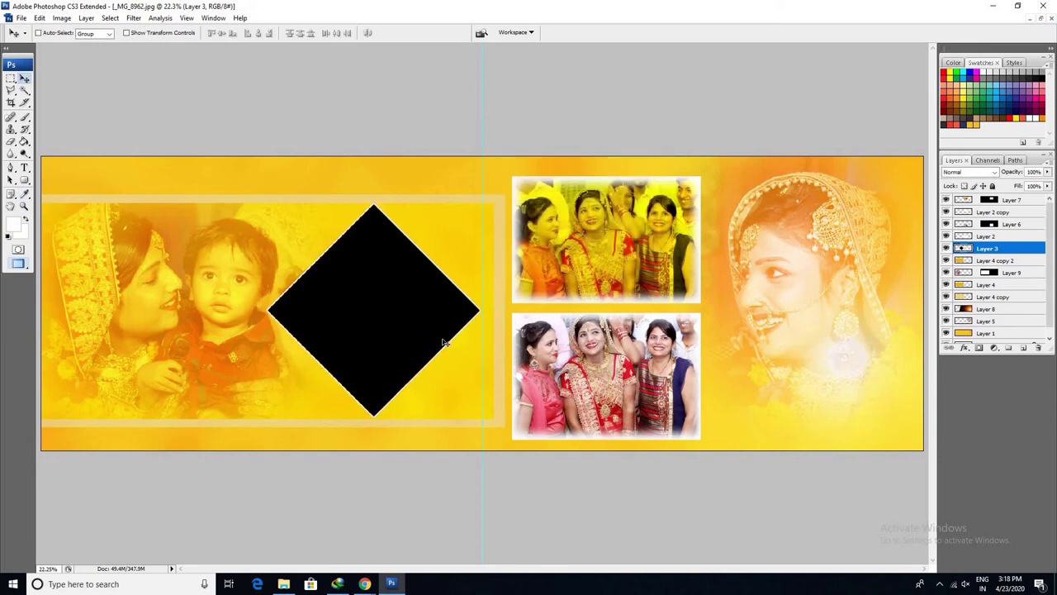
- Magic-wand the black diamond and bring the _MG_9185 bride photo into Photoshop
{"action": "key", "text": "w"}
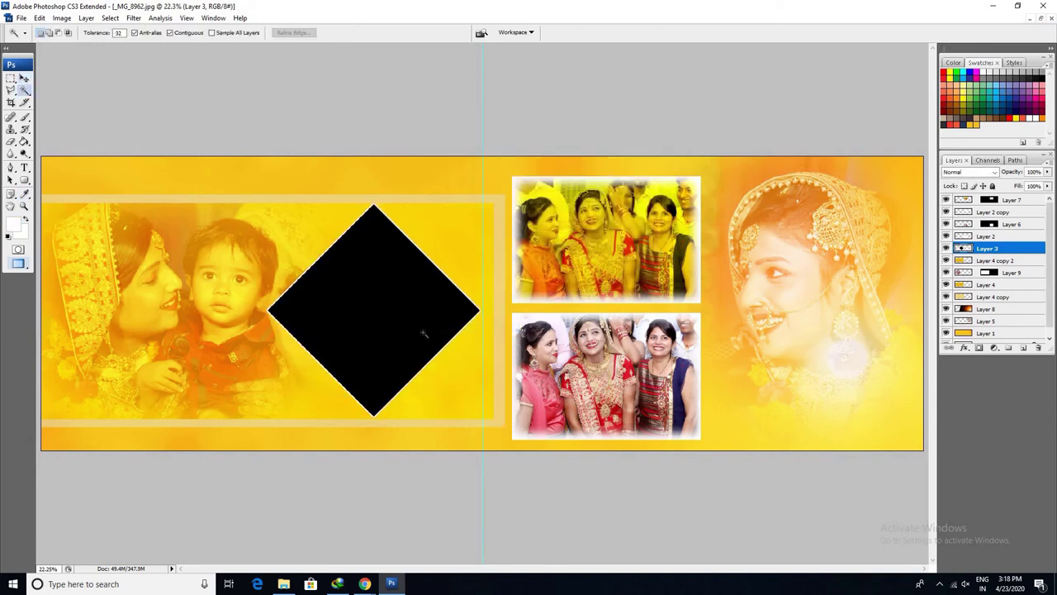
{"action": "left_click", "coordinate": [390, 428]}
{"action": "mouse_move", "coordinate": [283, 584]}
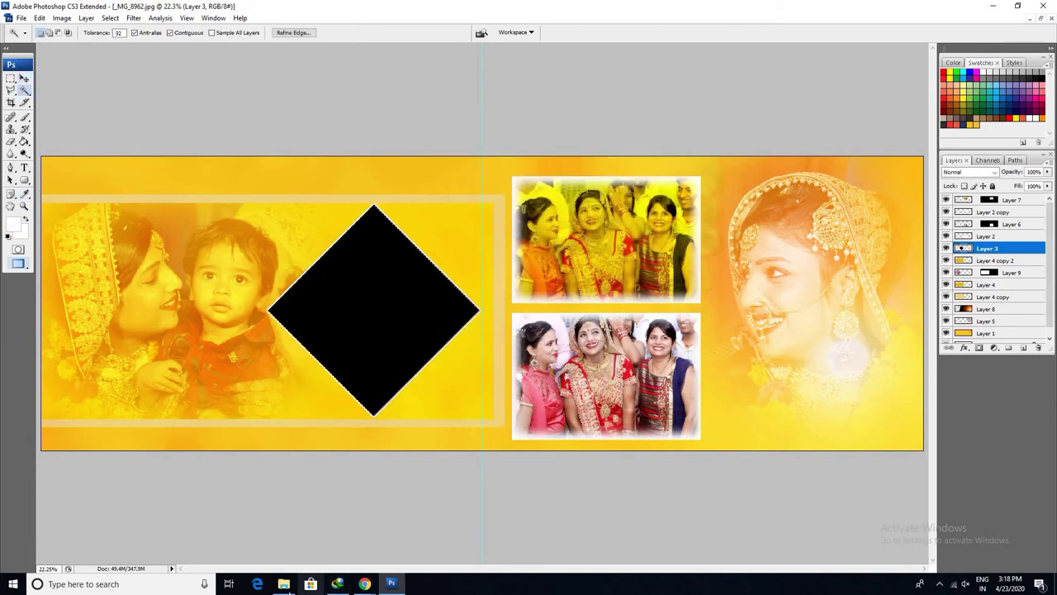
{"action": "left_click", "coordinate": [289, 588]}
{"action": "left_click", "coordinate": [597, 300]}
{"action": "mouse_move", "coordinate": [649, 213]}
{"action": "left_mouse_down"}
{"action": "mouse_move", "coordinate": [664, 319]}
{"action": "mouse_move", "coordinate": [450, 364]}
{"action": "left_mouse_up"}
{"action": "key", "text": "alt+Tab"}
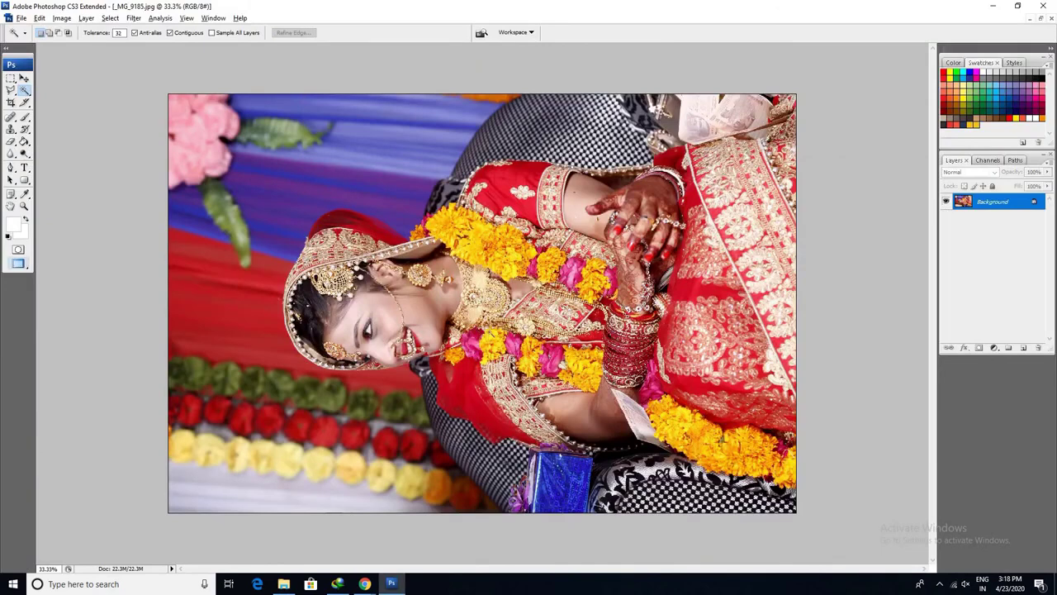
- Rotate the bride photo 90° clockwise, cut the face, close it unsaved, and paste it in
{"action": "left_click", "coordinate": [61, 17]}
{"action": "left_click", "coordinate": [99, 157]}
{"action": "left_click", "coordinate": [273, 170]}
{"action": "key", "text": "m"}
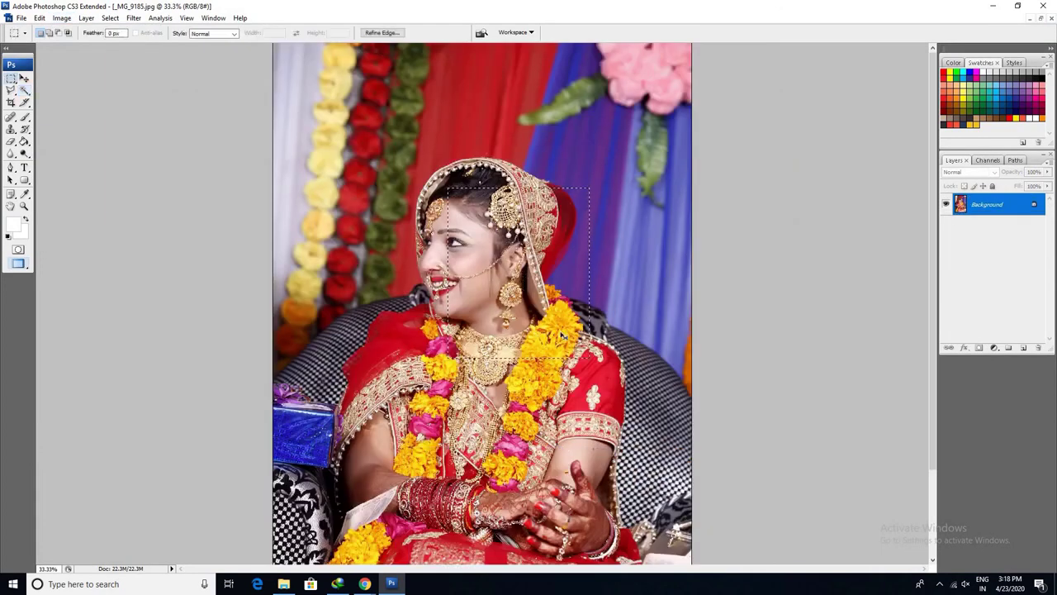
{"action": "key", "text": "Delete"}
{"action": "key", "text": "ctrl+w"}
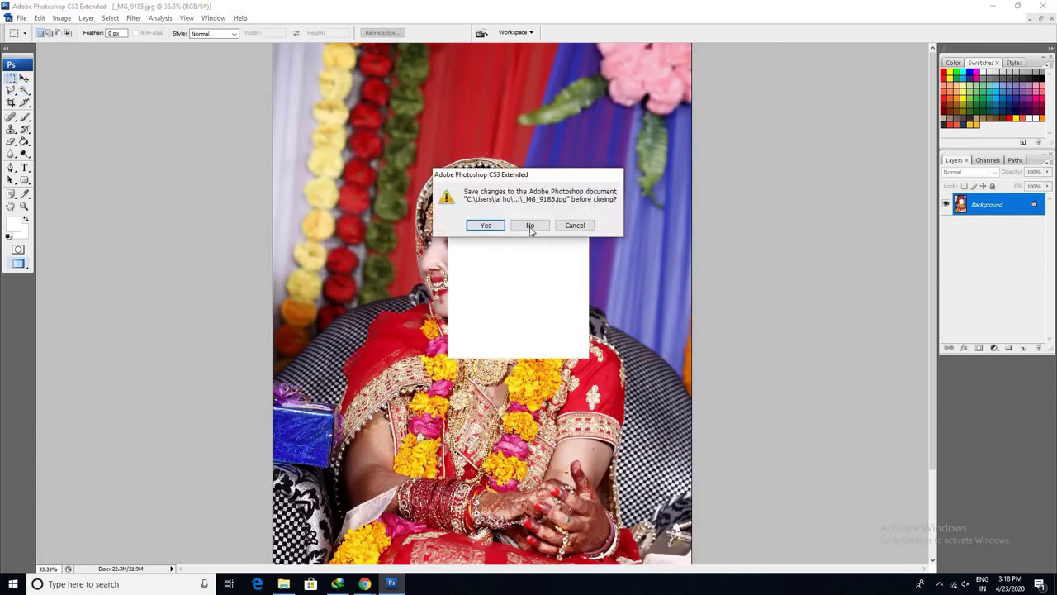
{"action": "left_click", "coordinate": [530, 226]}
{"action": "key", "text": "ctrl+v"}
- Scale the bride photo to about 220% and rotate it about -12.7° inside the diamond
{"action": "key", "text": "ctrl+t"}
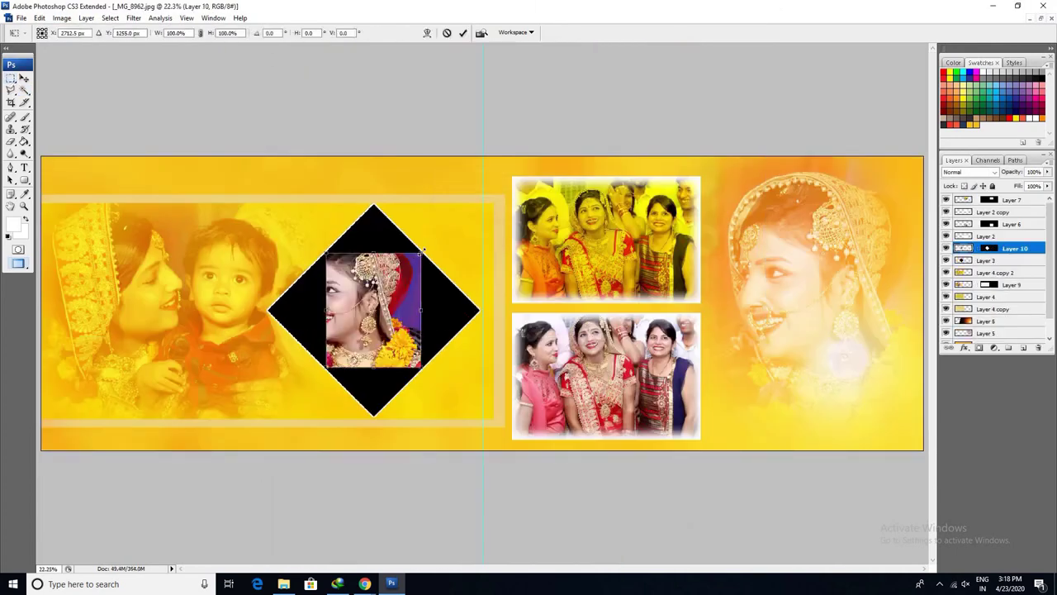
{"action": "left_click_drag", "start_coordinate": [421, 254], "coordinate": [489, 170]}
{"action": "left_click_drag", "start_coordinate": [429, 274], "coordinate": [436, 241]}
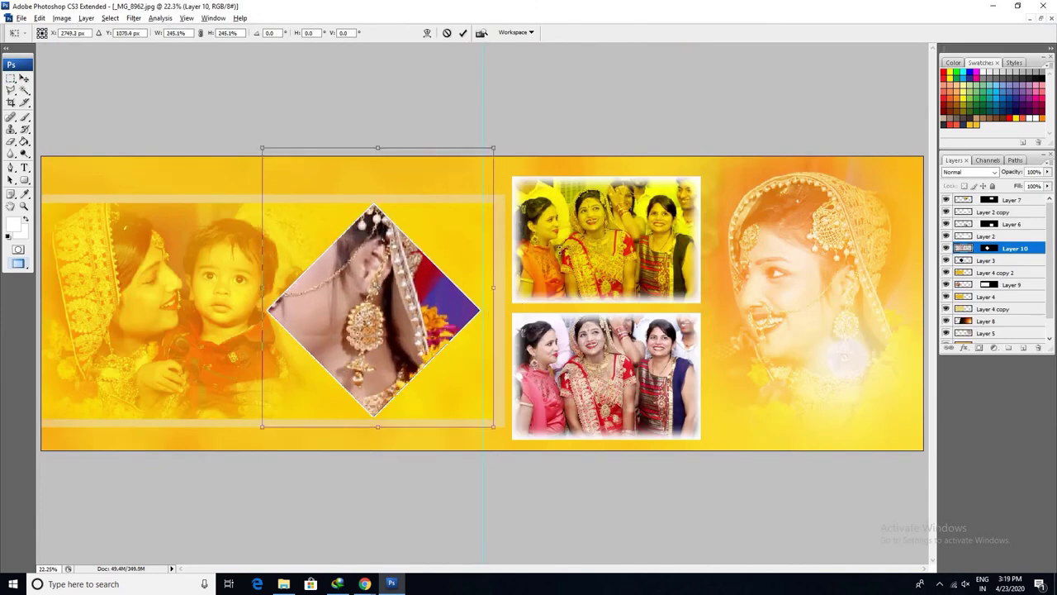
{"action": "mouse_move", "coordinate": [495, 150]}
{"action": "left_mouse_down"}
{"action": "mouse_move", "coordinate": [446, 120]}
{"action": "mouse_move", "coordinate": [448, 163]}
{"action": "mouse_move", "coordinate": [459, 171]}
{"action": "left_mouse_up"}
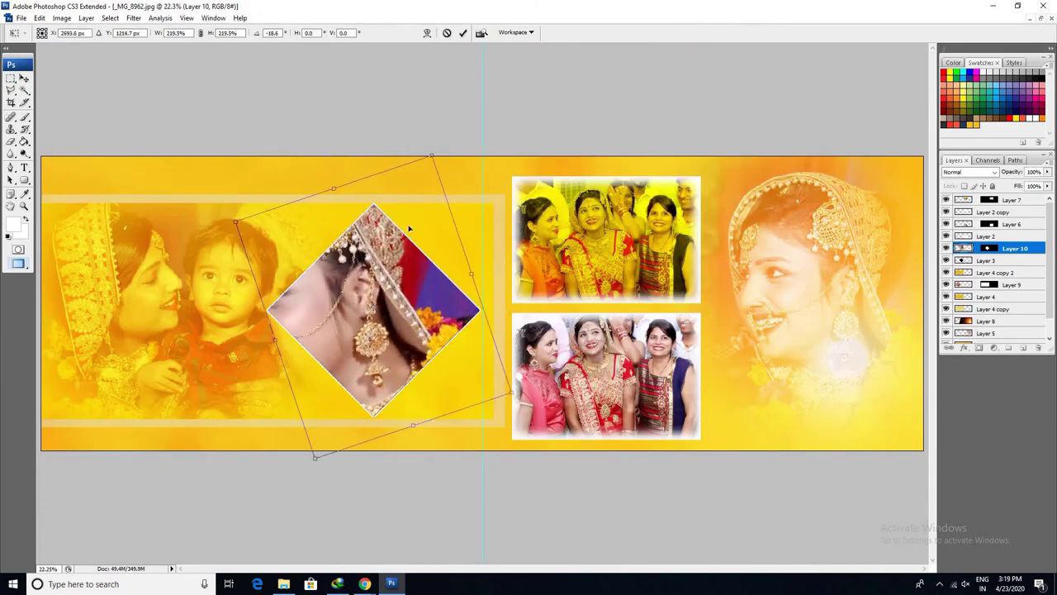
{"action": "left_click_drag", "start_coordinate": [397, 268], "coordinate": [444, 265]}
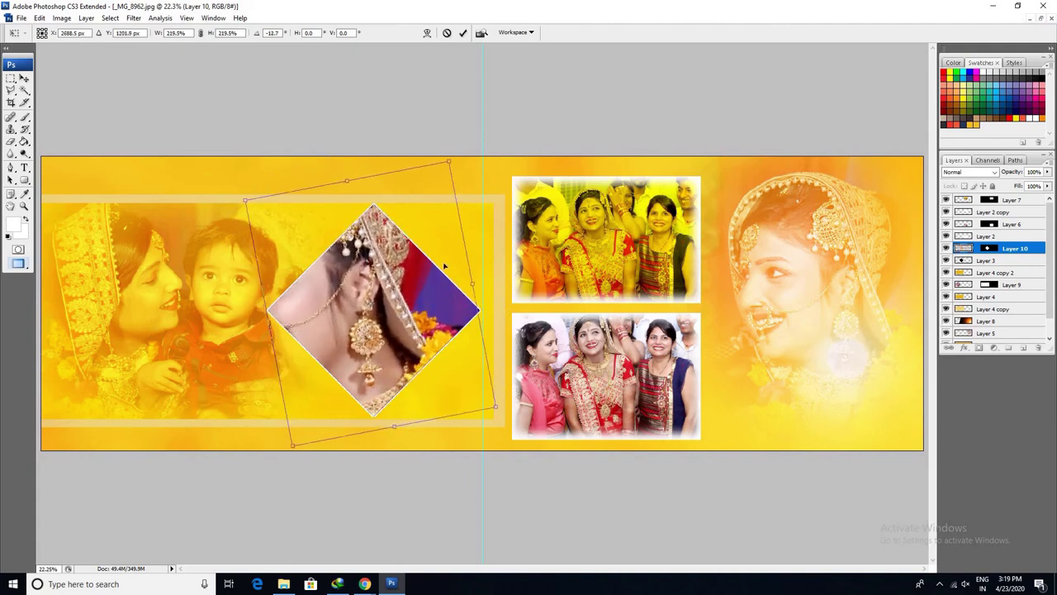
{"action": "key", "text": "Return"}
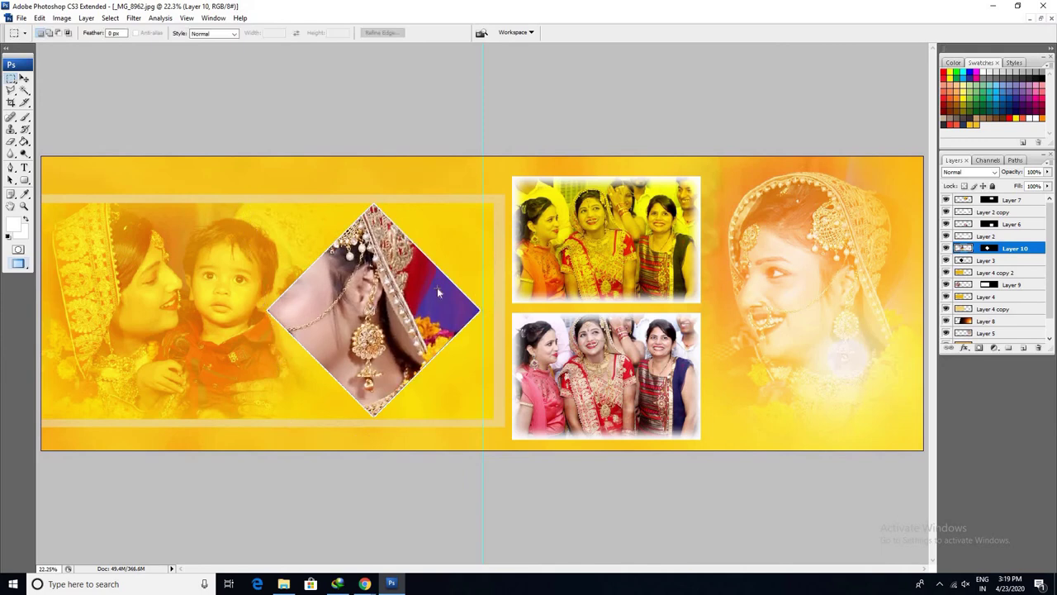
- Boost the bride photo's contrast by +20 with Brightness/Contrast, then select the whole canvas
{"action": "key", "text": "alt+i"}
{"action": "key", "text": "a"}
{"action": "key", "text": "c"}
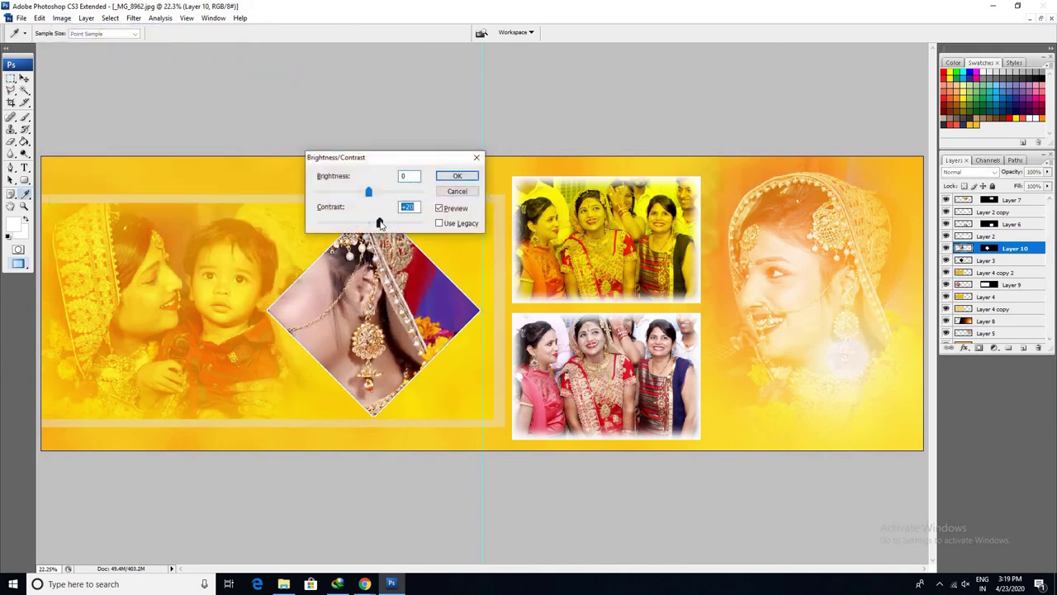
{"action": "left_click", "coordinate": [458, 178]}
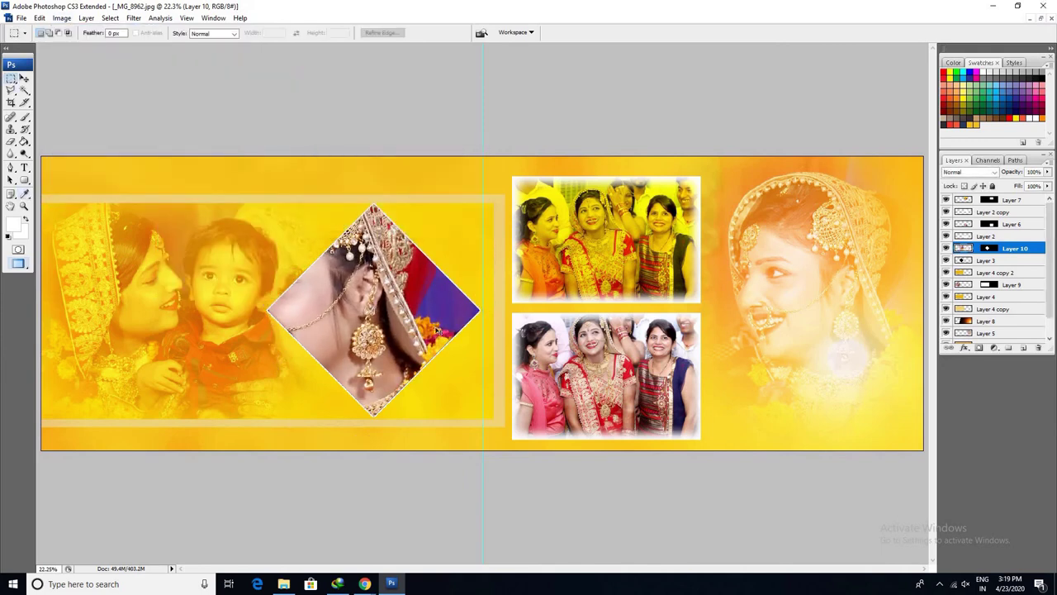
{"action": "key", "text": "ctrl+minus"}
{"action": "key", "text": "ctrl+plus"}
{"action": "key", "text": "ctrl+a"}
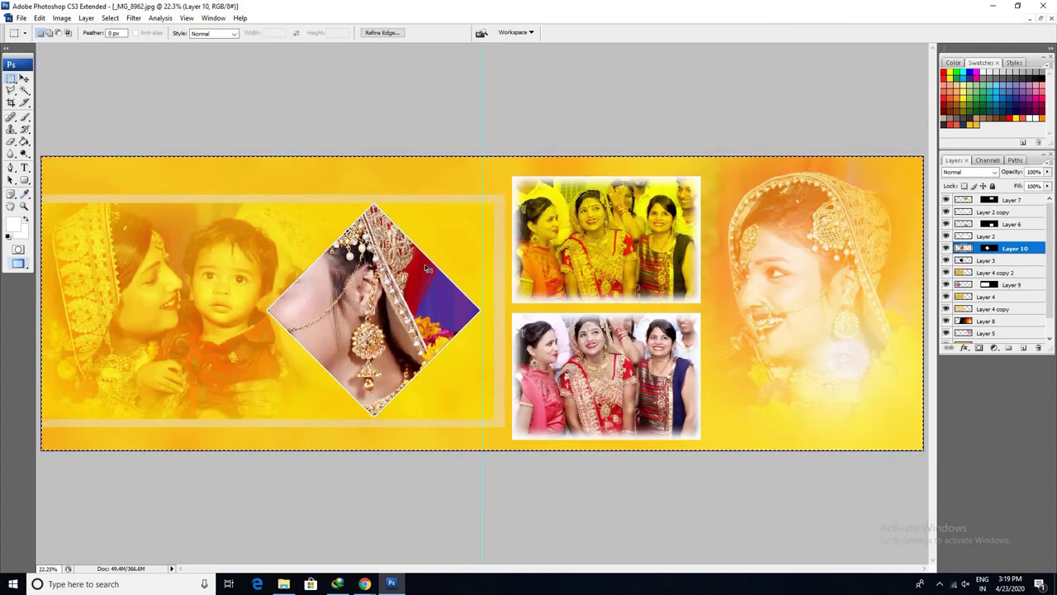
- Paste a second bride image, shrink and move it up, and fade it to 33% opacity
{"action": "key", "text": "ctrl+v"}
{"action": "key", "text": "ctrl+t"}
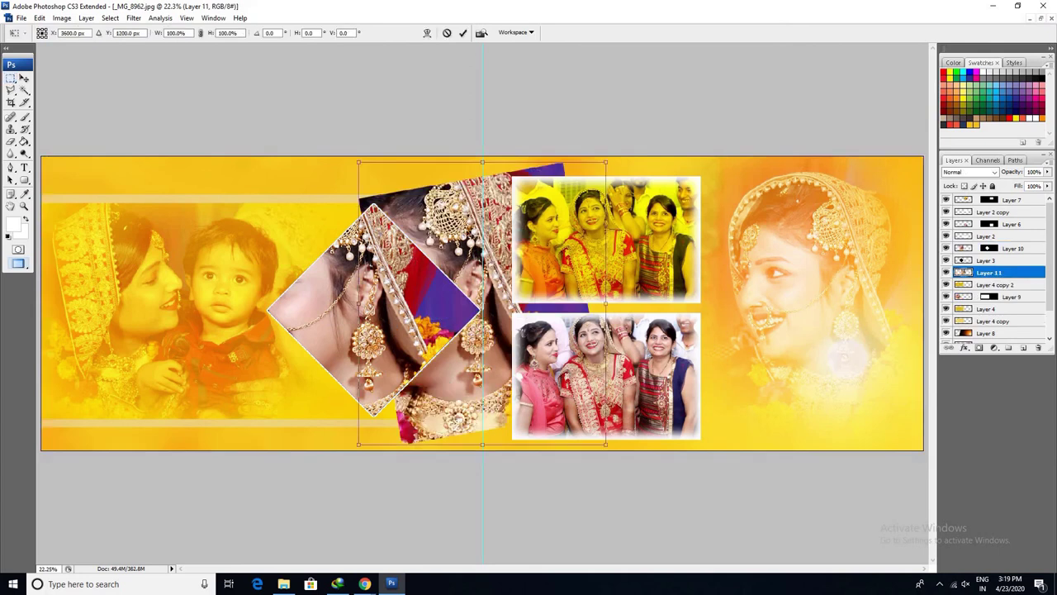
{"action": "key", "text": "m"}
{"action": "key", "text": "Return"}
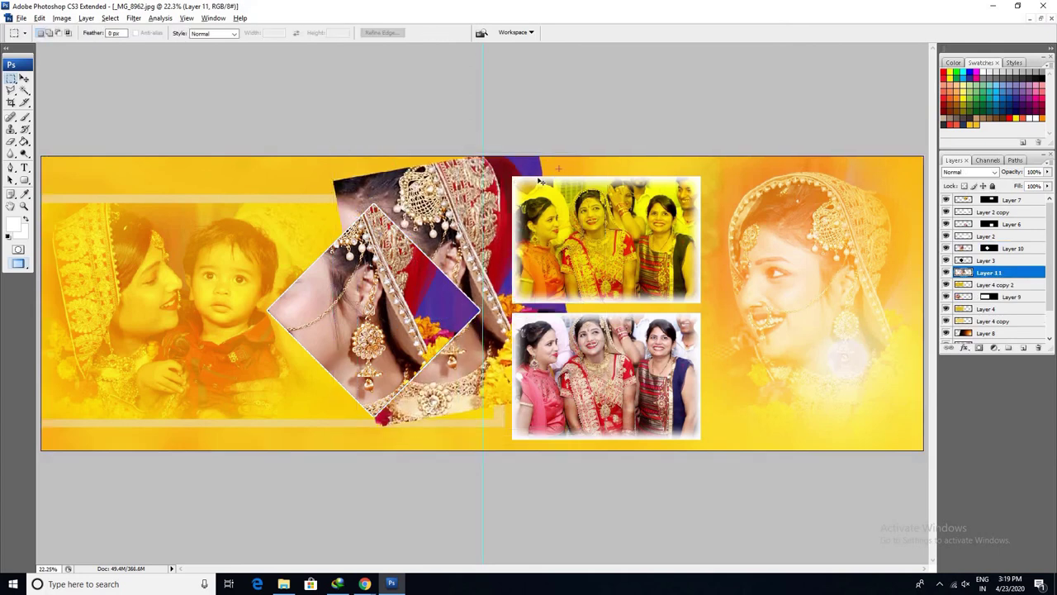
{"action": "key", "text": "ctrl+t"}
{"action": "left_click_drag", "start_coordinate": [556, 156], "coordinate": [461, 163]}
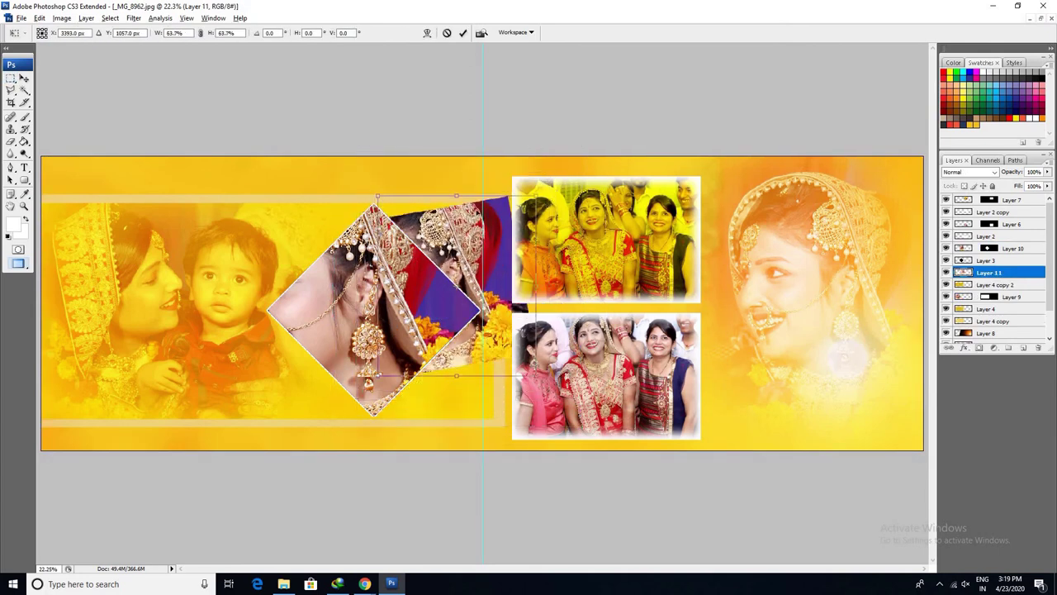
{"action": "key", "text": "Return"}
{"action": "key", "text": "m"}
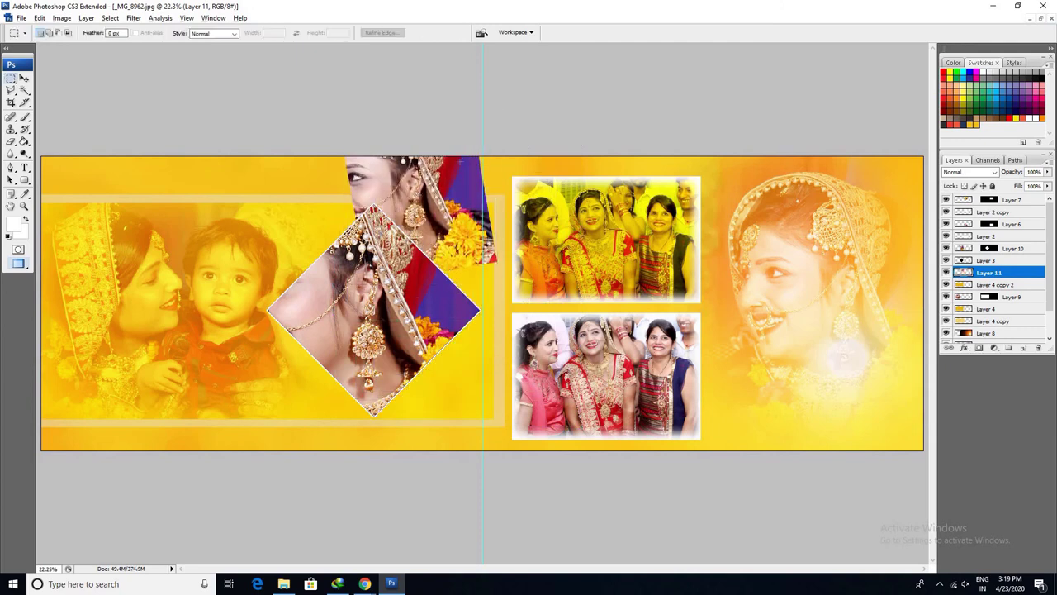
{"action": "key", "text": "4"}
{"action": "key", "text": "3"}
{"action": "key", "text": "3"}
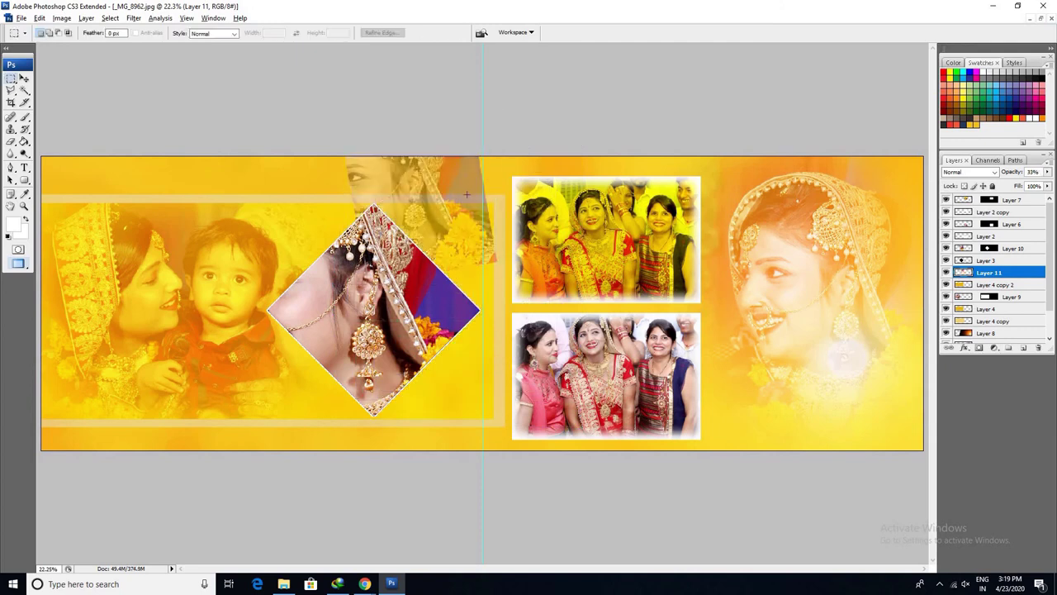
- Erase the faint bride image's right edge and the face overlapping the diamond's top
{"action": "key", "text": "e"}
{"action": "left_click_drag", "start_coordinate": [479, 157], "coordinate": [491, 272]}
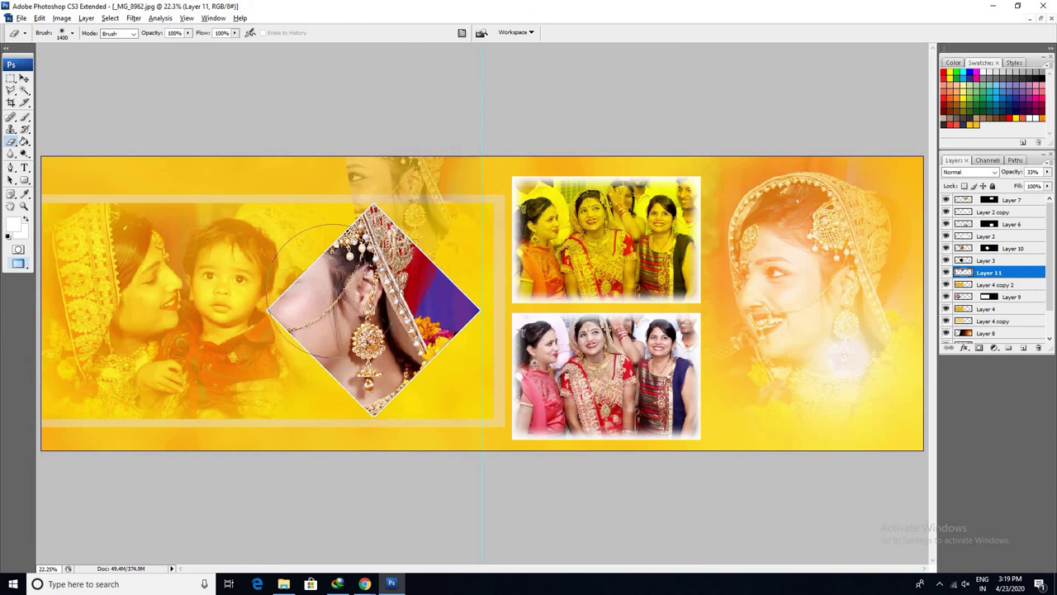
{"action": "left_click_drag", "start_coordinate": [318, 141], "coordinate": [389, 190]}
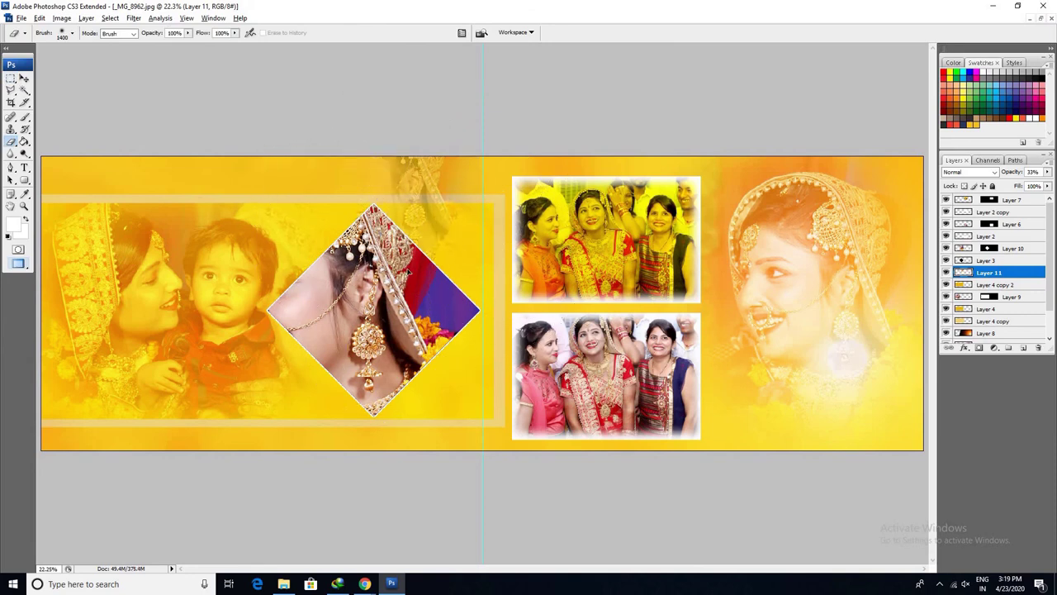
{"action": "key", "text": "ctrl+t"}
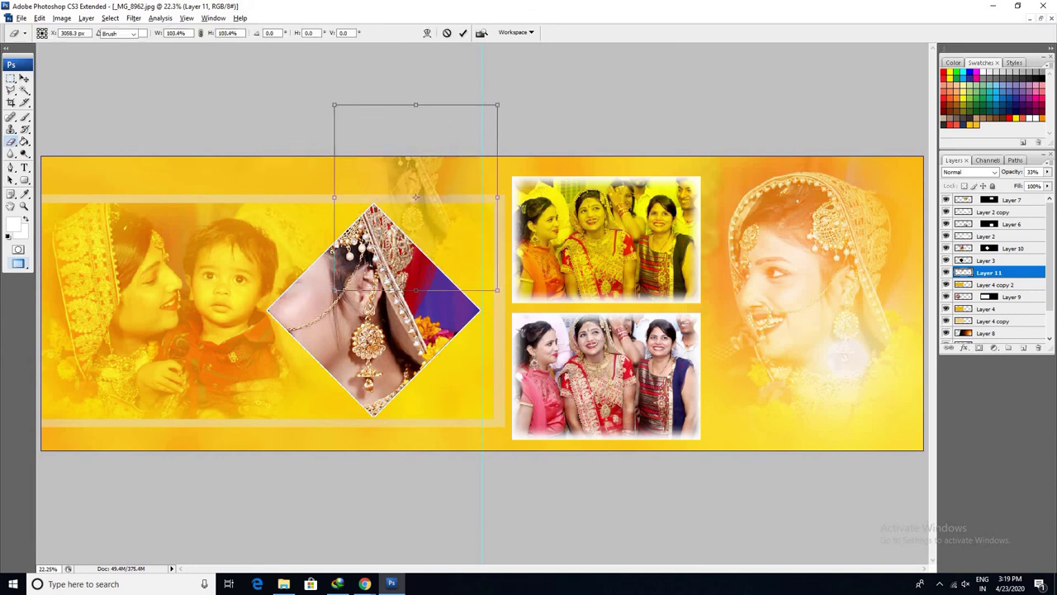
{"action": "key", "text": "Return"}
{"action": "key", "text": "v"}
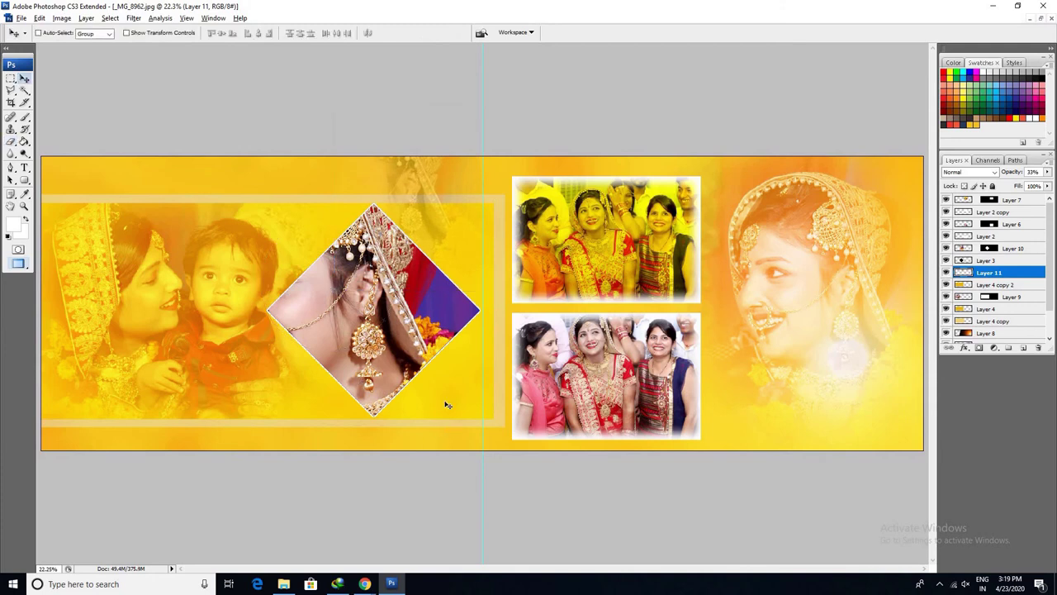
- Open the 00 s1 (20).PSD flower ornament from the PSd folder in Photoshop
{"action": "key", "text": "ctrl+o"}
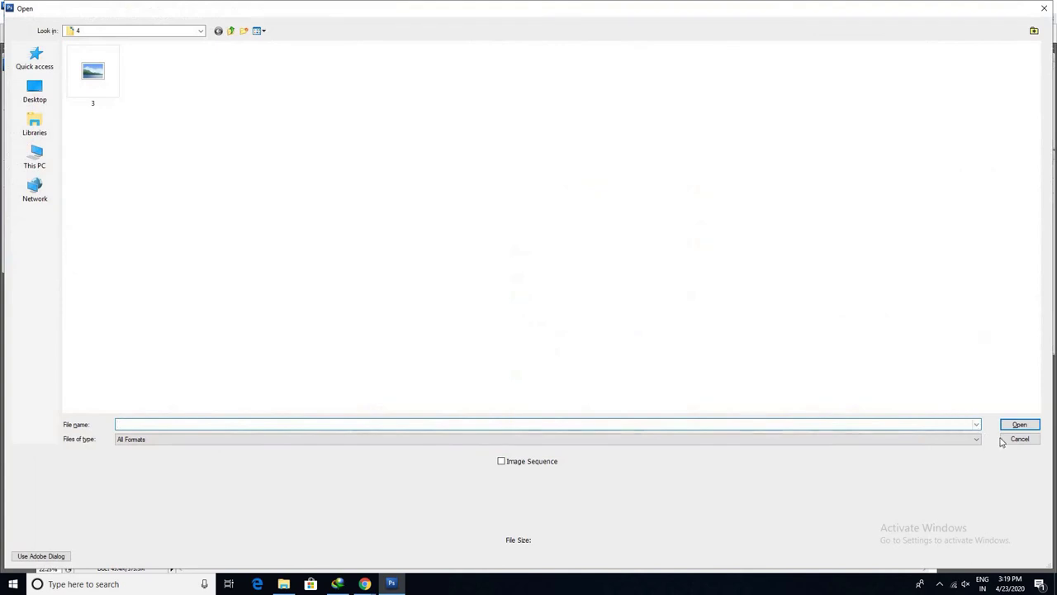
{"action": "left_click", "coordinate": [1004, 440]}
{"action": "left_click", "coordinate": [283, 586]}
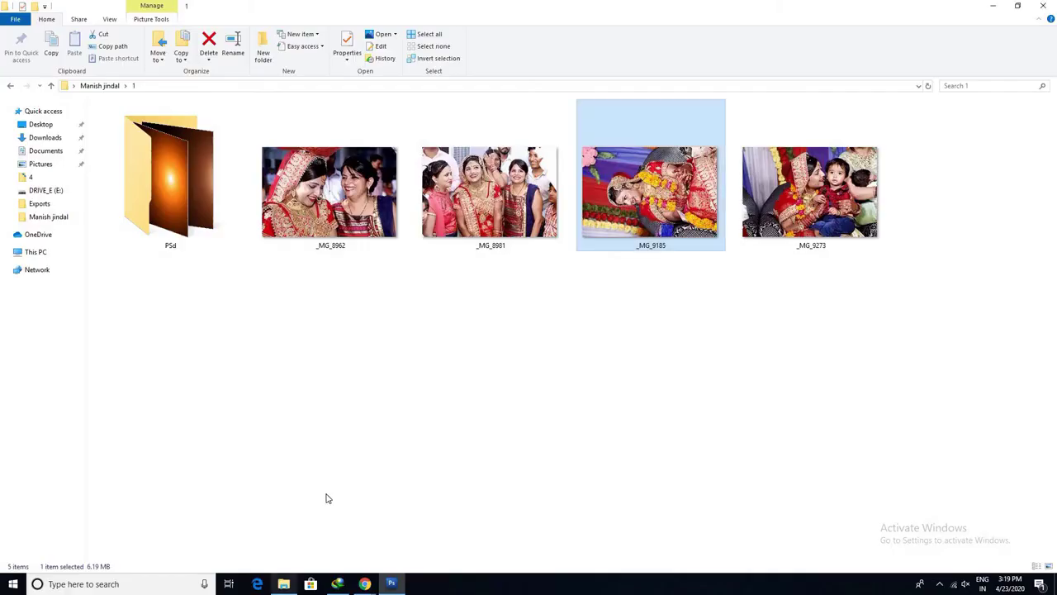
{"action": "double_click", "coordinate": [173, 190]}
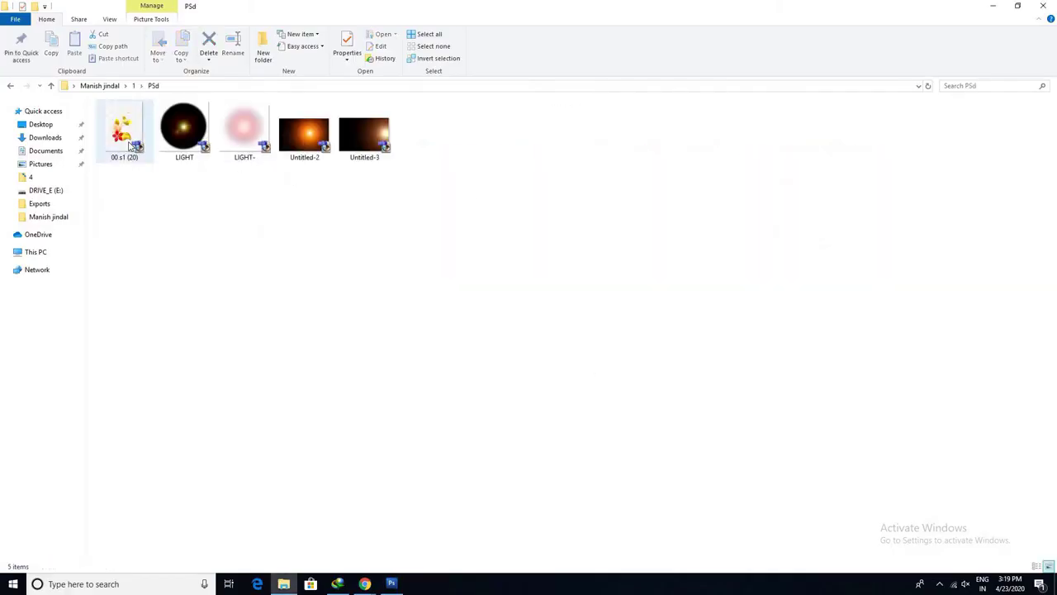
{"action": "left_click_drag", "start_coordinate": [124, 128], "coordinate": [440, 392]}
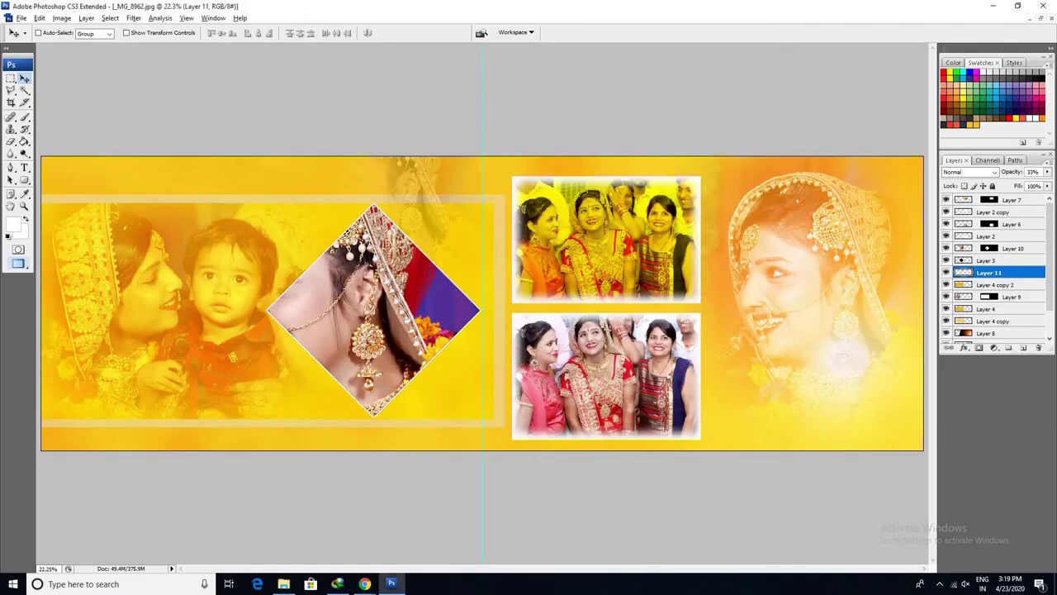
{"action": "left_click", "coordinate": [283, 584]}
{"action": "left_click_drag", "start_coordinate": [128, 130], "coordinate": [387, 270]}
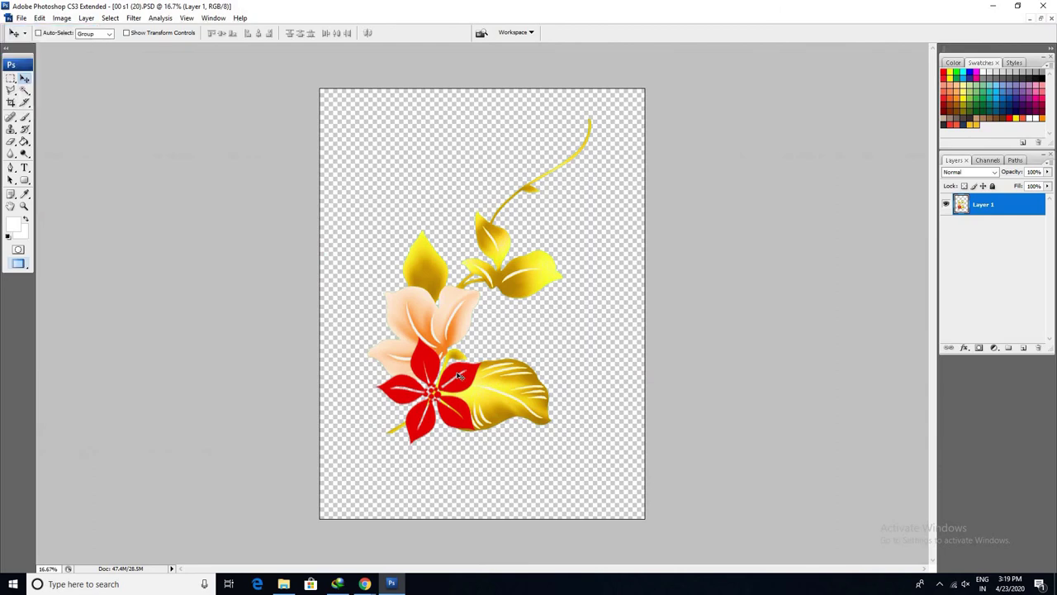
- Cut all the flower artwork and close the file without saving
{"action": "key", "text": "ctrl+a"}
{"action": "key", "text": "Delete"}
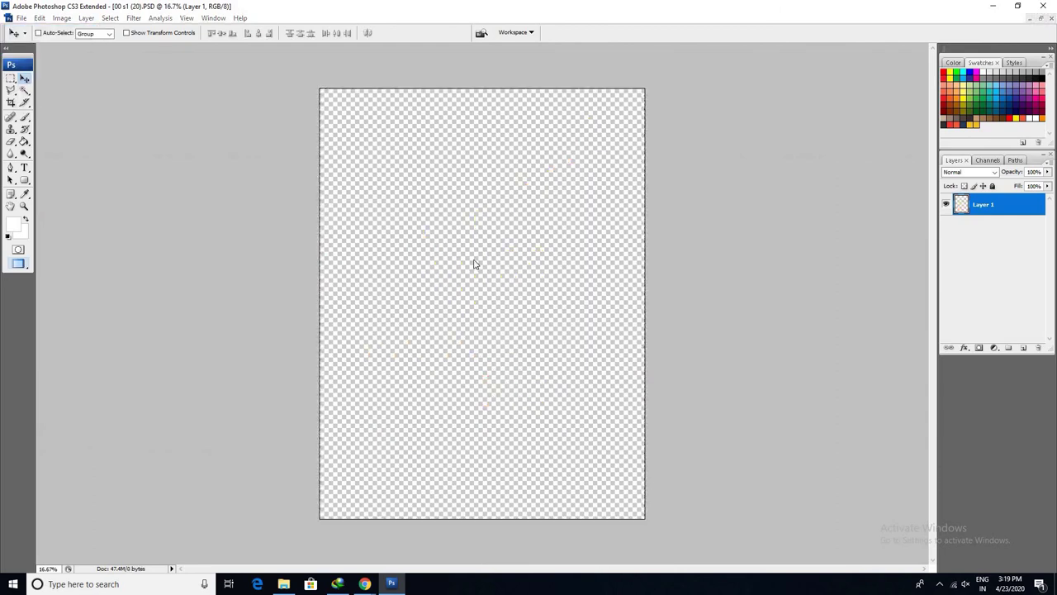
{"action": "key", "text": "ctrl+w"}
{"action": "left_click", "coordinate": [524, 227]}
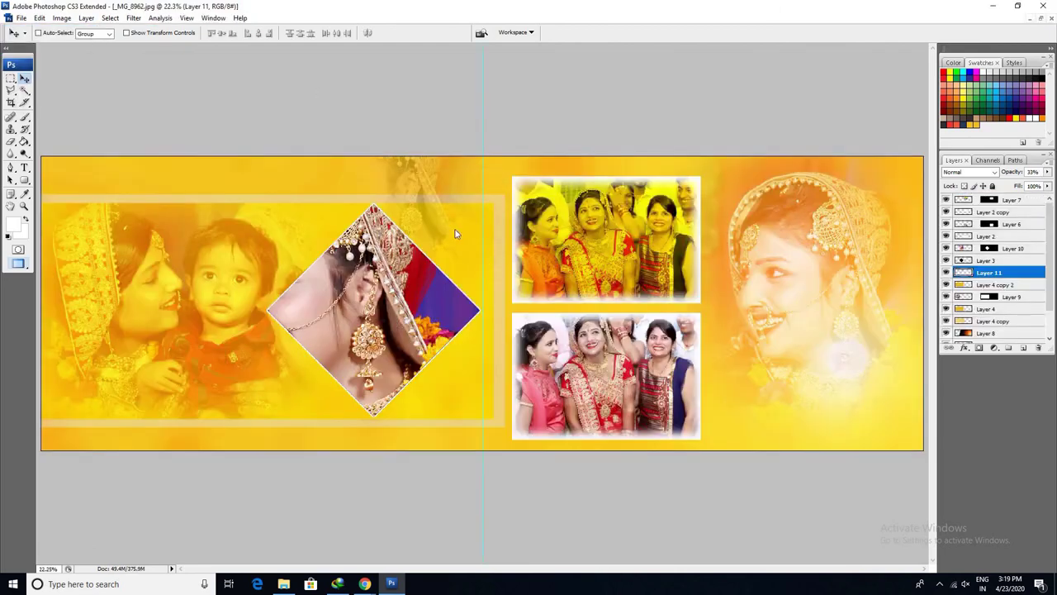
- Paste the flower, shrink it to about 44% and tilt it at the bottom centre
{"action": "key", "text": "ctrl+v"}
{"action": "left_click_drag", "start_coordinate": [488, 263], "coordinate": [514, 330]}
{"action": "key", "text": "ctrl+t"}
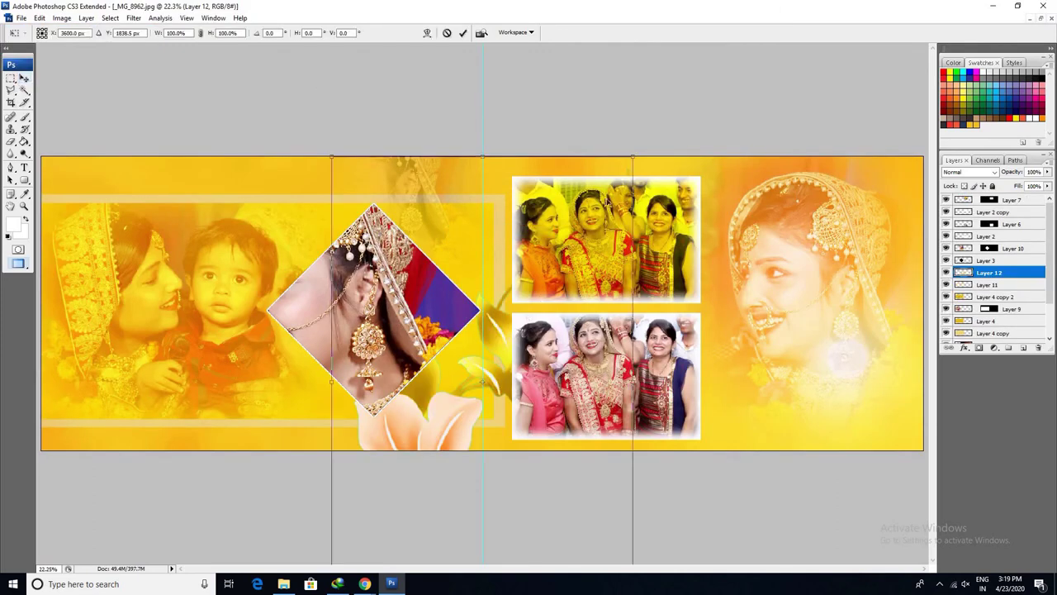
{"action": "mouse_move", "coordinate": [632, 157]}
{"action": "left_mouse_down"}
{"action": "mouse_move", "coordinate": [548, 272]}
{"action": "mouse_move", "coordinate": [504, 366]}
{"action": "mouse_move", "coordinate": [522, 378]}
{"action": "mouse_move", "coordinate": [582, 365]}
{"action": "left_mouse_up"}
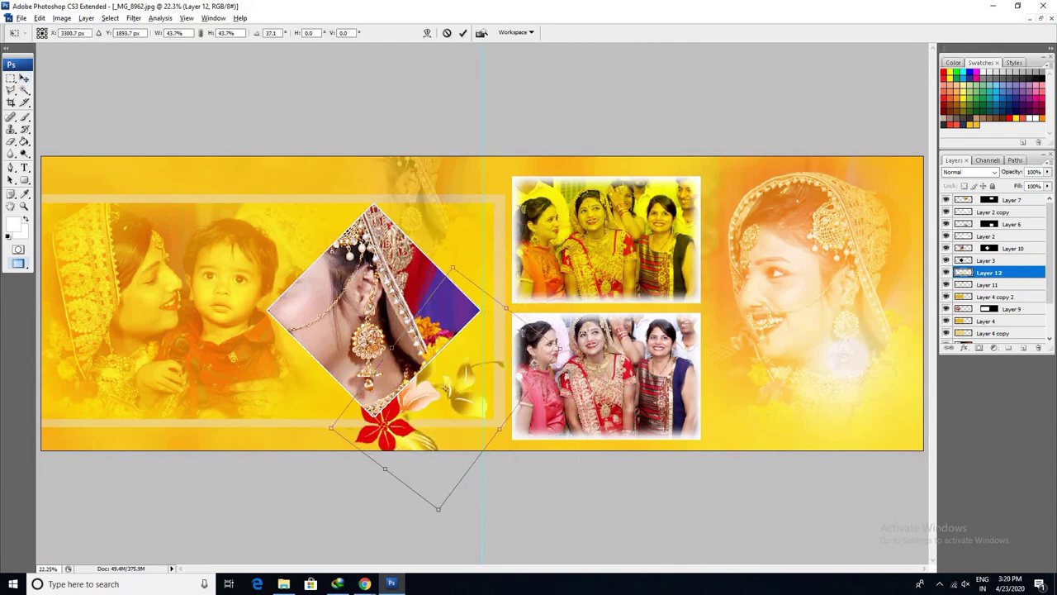
{"action": "mouse_move", "coordinate": [436, 414]}
{"action": "left_mouse_down"}
{"action": "mouse_move", "coordinate": [434, 426]}
{"action": "mouse_move", "coordinate": [441, 411]}
{"action": "left_mouse_up"}
{"action": "key", "text": "Return"}
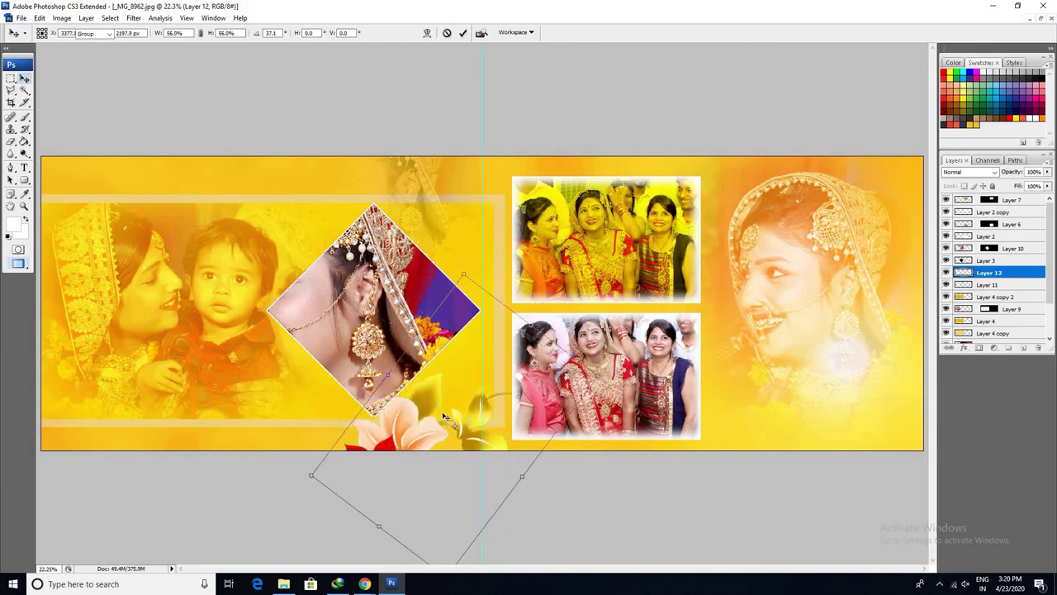
{"action": "right_click", "coordinate": [442, 409]}
{"action": "left_click", "coordinate": [440, 411]}
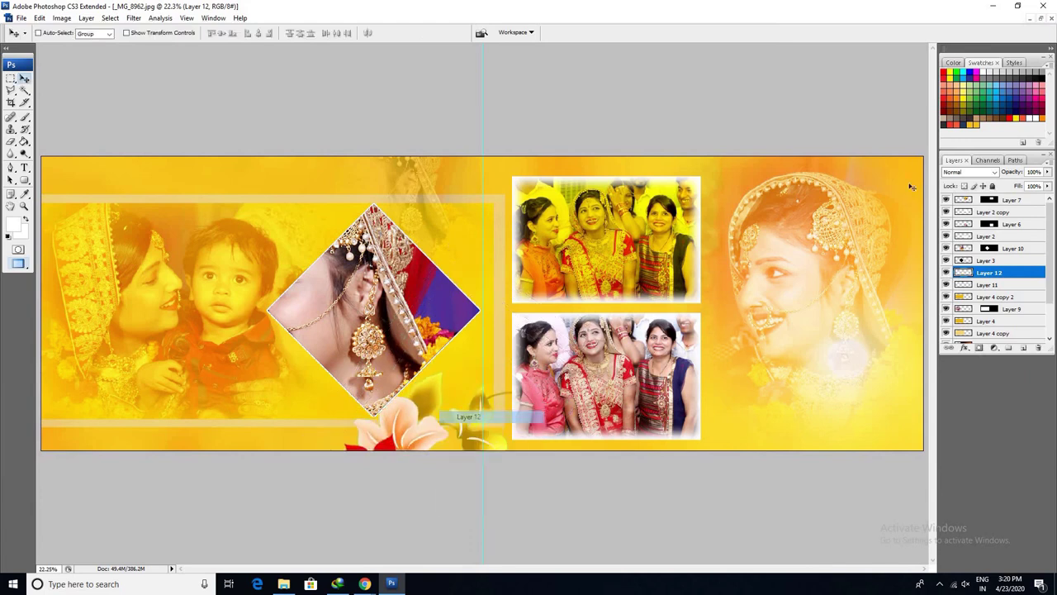
- Try Overlay, Luminosity and Screen blends, place it below the diamond, and settle on Hard Light
{"action": "left_click", "coordinate": [984, 172]}
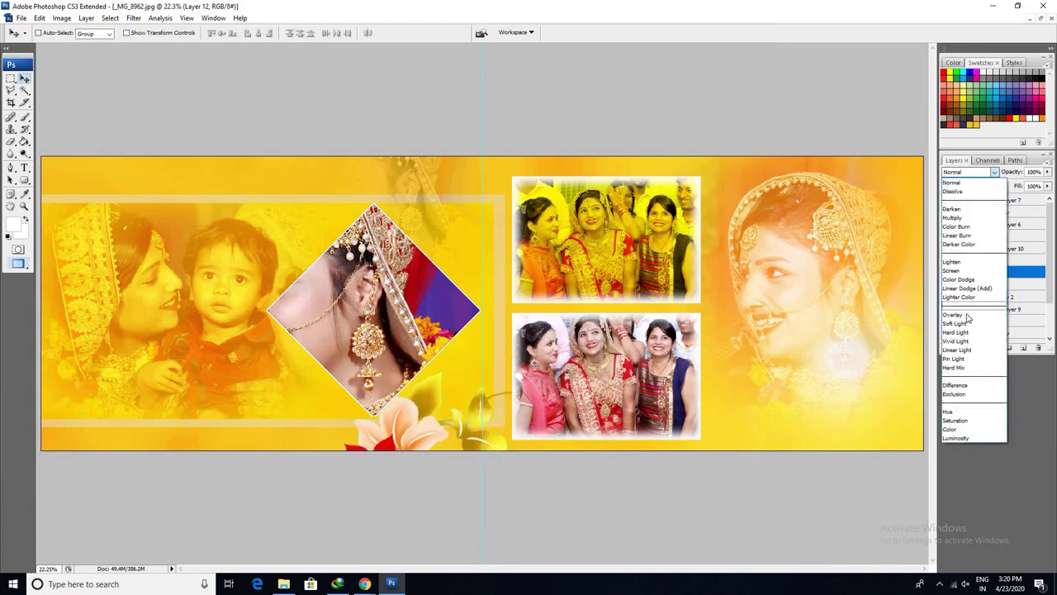
{"action": "left_click", "coordinate": [958, 275]}
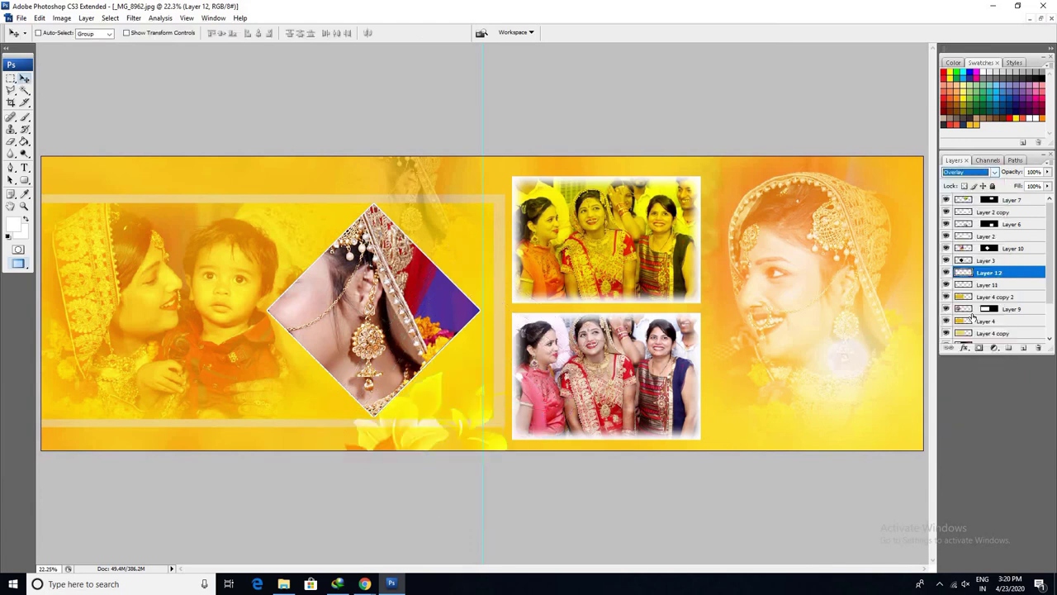
{"action": "left_click", "coordinate": [985, 172]}
{"action": "left_click", "coordinate": [955, 438]}
{"action": "left_click", "coordinate": [984, 172]}
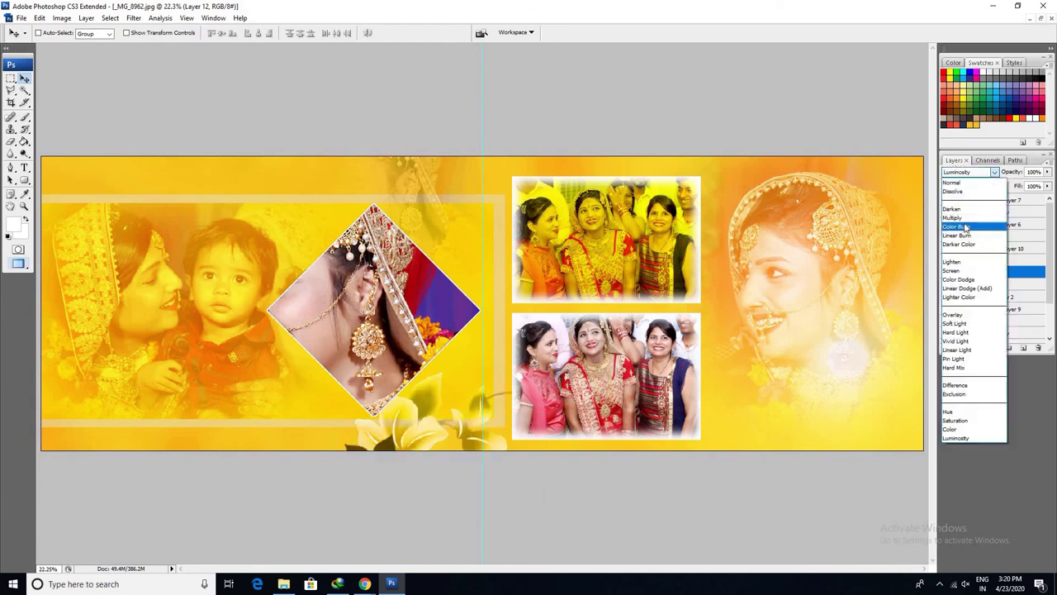
{"action": "left_click", "coordinate": [971, 271]}
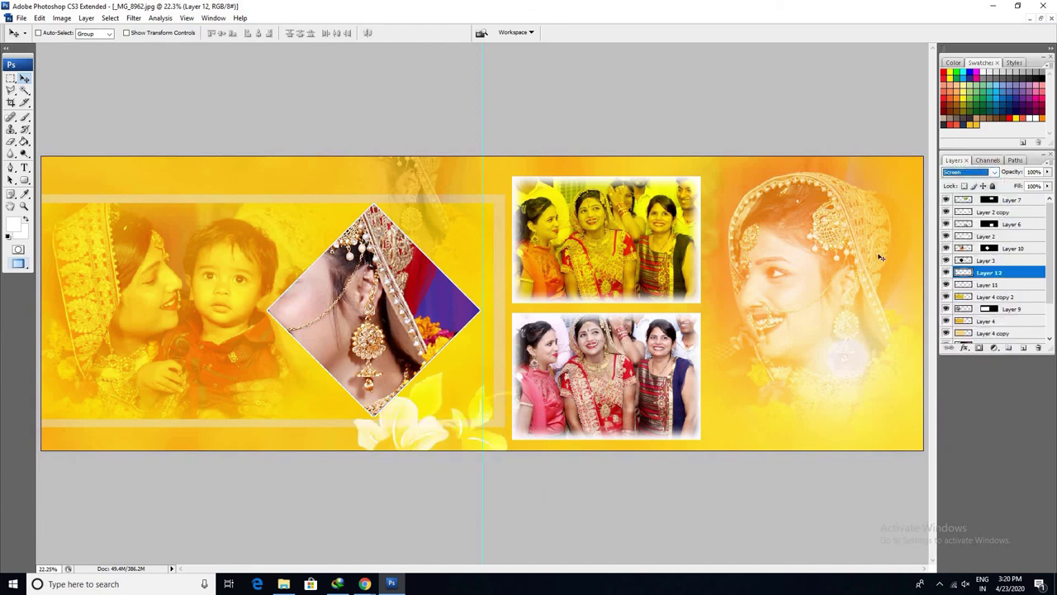
{"action": "mouse_move", "coordinate": [446, 438]}
{"action": "left_mouse_down"}
{"action": "mouse_move", "coordinate": [535, 297]}
{"action": "mouse_move", "coordinate": [483, 389]}
{"action": "left_mouse_up"}
{"action": "left_click", "coordinate": [979, 172]}
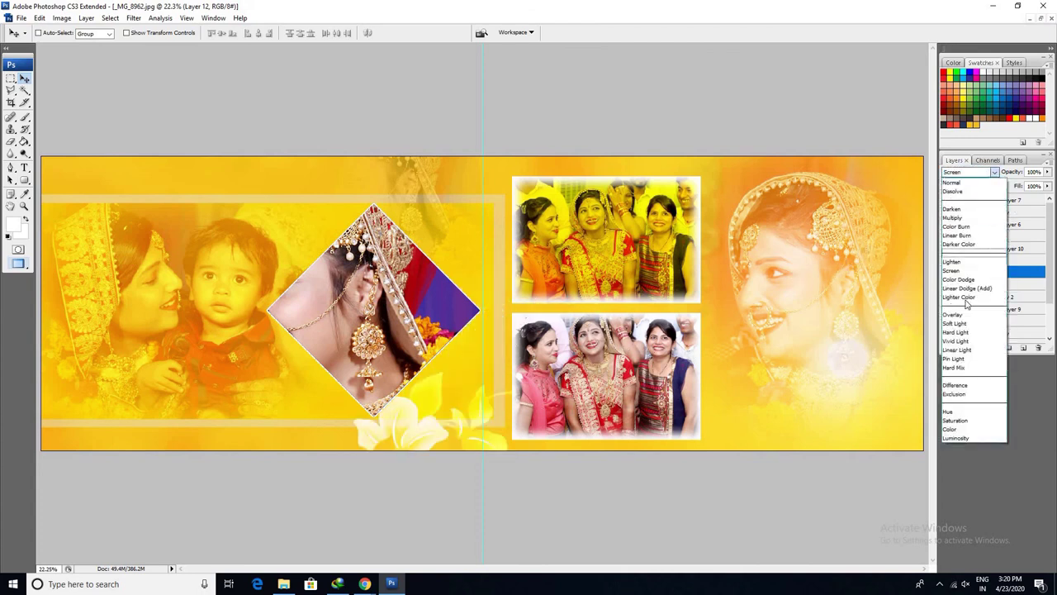
{"action": "left_click", "coordinate": [958, 332]}
{"action": "key", "text": "Down"}
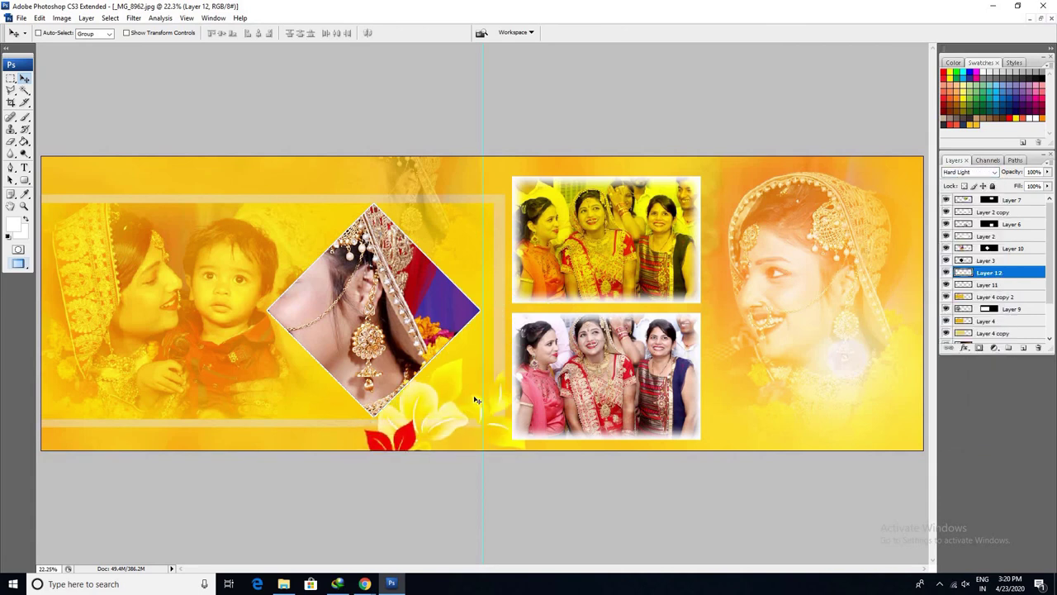
{"action": "key", "text": "Up"}
{"action": "key", "text": "Return"}
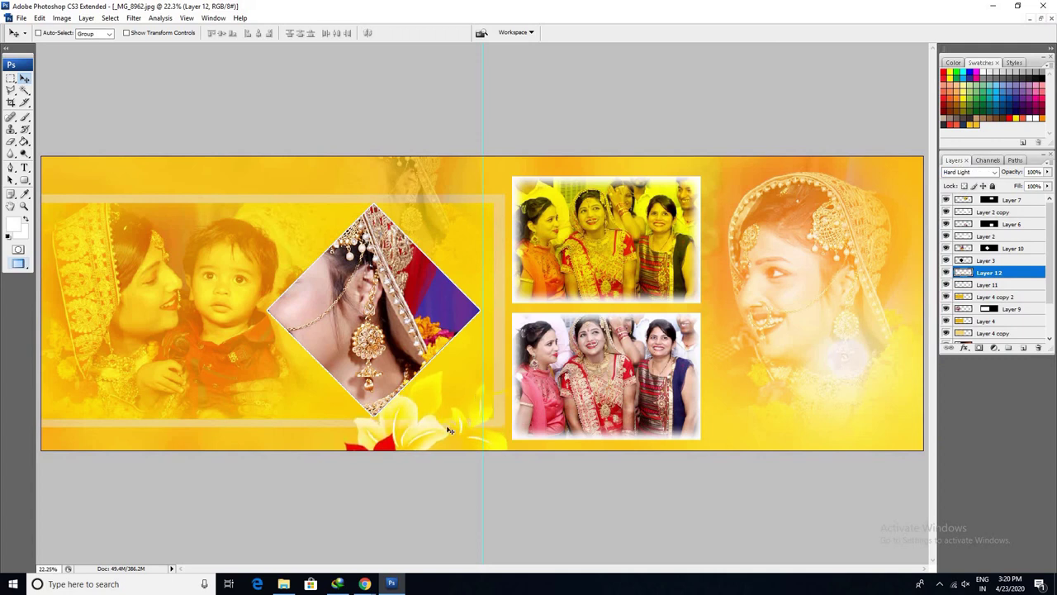
- Copy the flower to the top centre, rotate it about 115°, and set 40% opacity
{"action": "left_click_drag", "start_coordinate": [487, 323], "coordinate": [546, 150]}
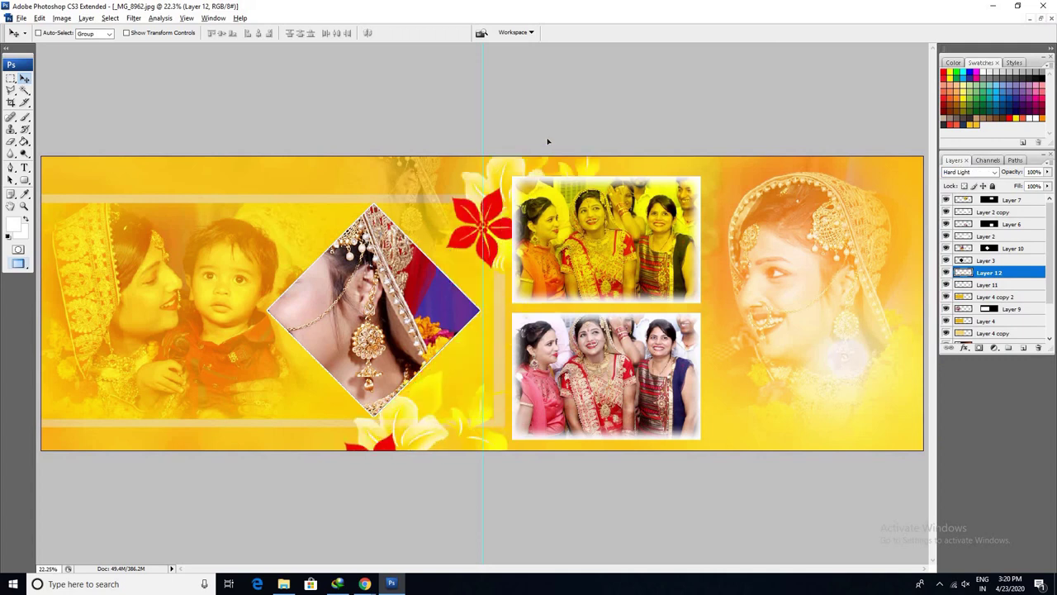
{"action": "key", "text": "ctrl+j"}
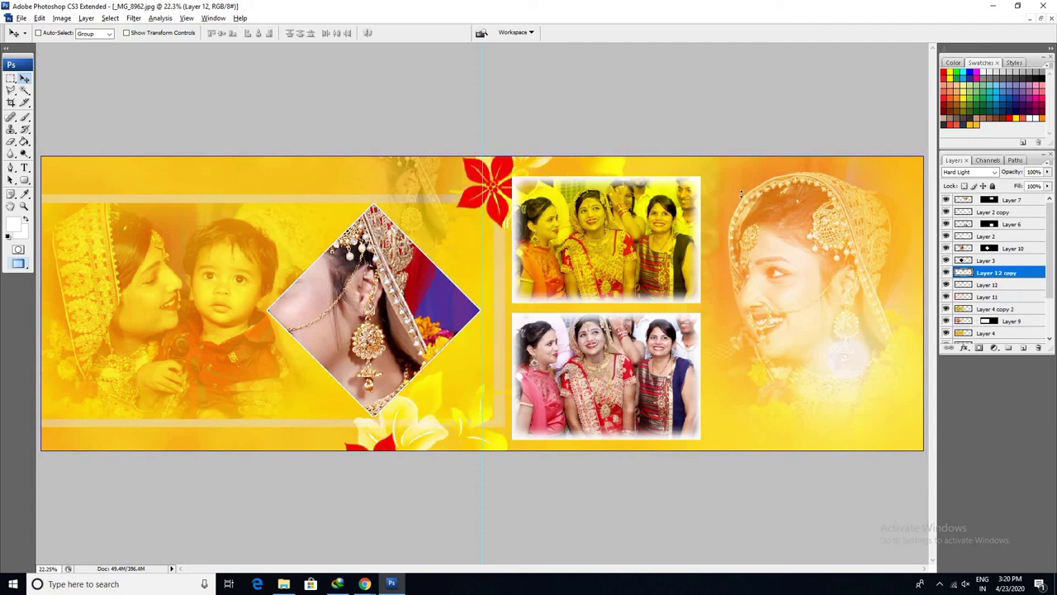
{"action": "key", "text": "ctrl+t"}
{"action": "mouse_move", "coordinate": [707, 151]}
{"action": "left_mouse_down"}
{"action": "mouse_move", "coordinate": [698, 225]}
{"action": "mouse_move", "coordinate": [612, 233]}
{"action": "left_mouse_up"}
{"action": "left_click_drag", "start_coordinate": [412, 180], "coordinate": [496, 187]}
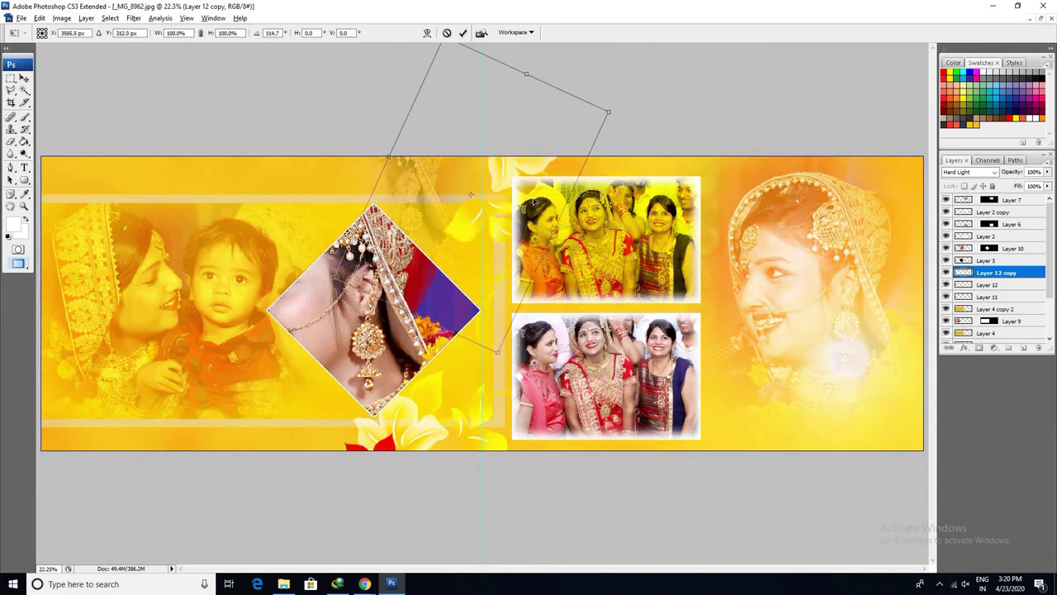
{"action": "key", "text": "Return"}
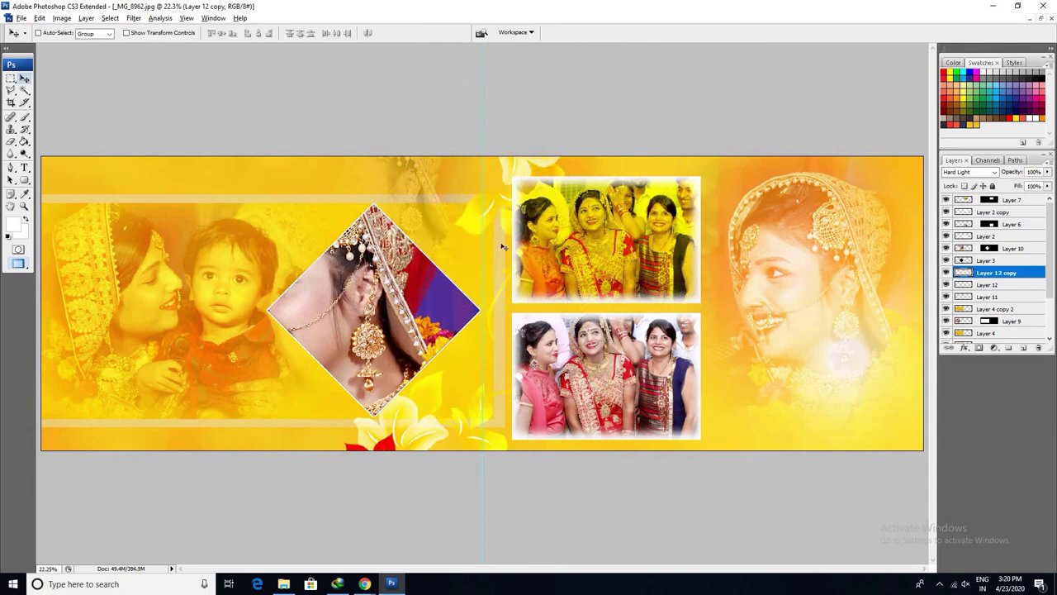
{"action": "key", "text": "4"}
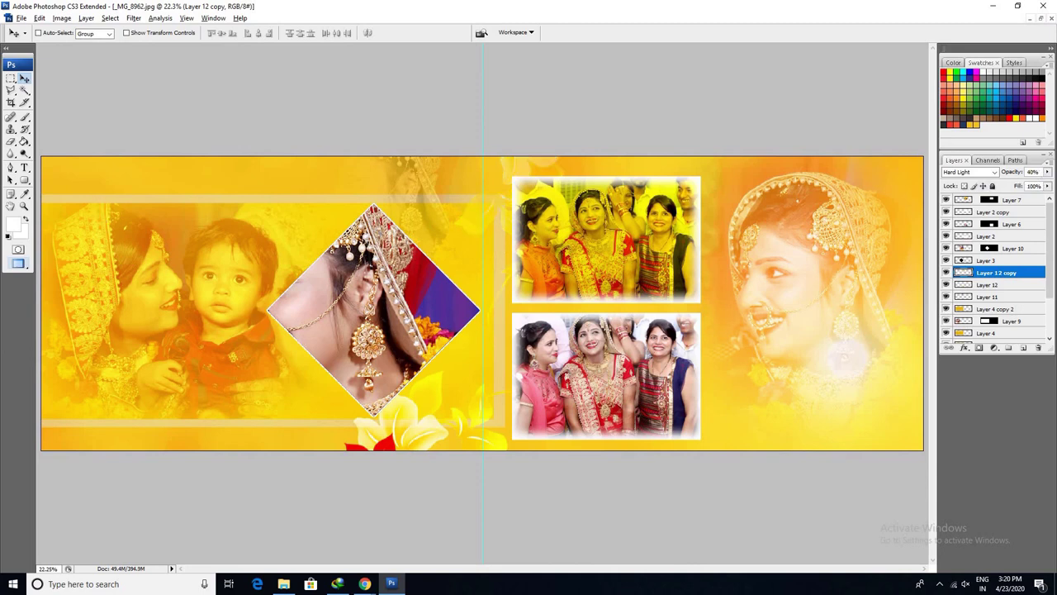
- Add the 'Wedding Ceremony' title text at the top left of the spread
{"action": "key", "text": "t"}
{"action": "left_click", "coordinate": [92, 184]}
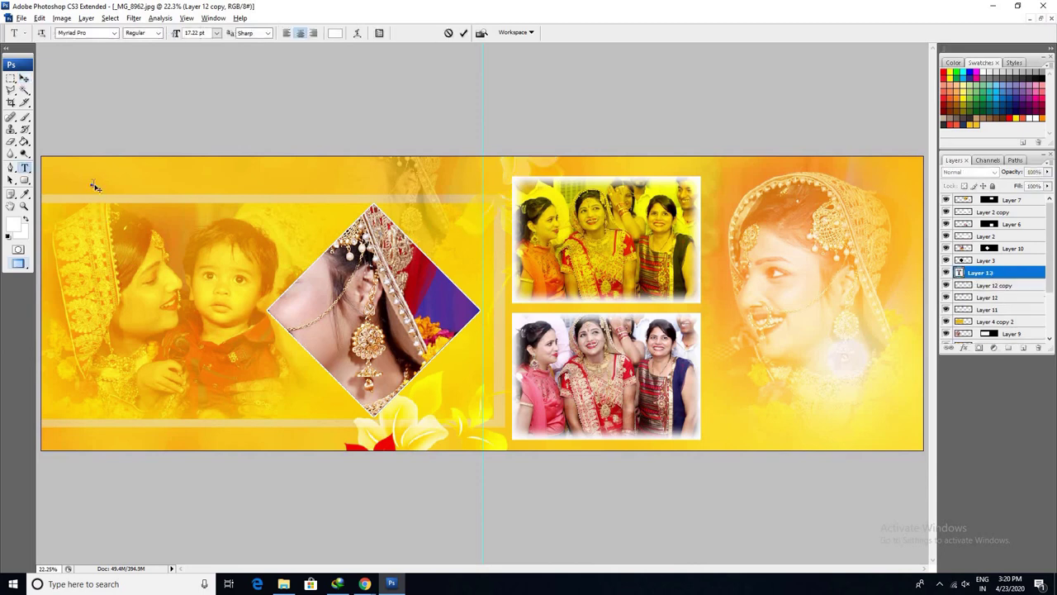
{"action": "key", "text": "ctrl+v"}
{"action": "key", "text": "ctrl+a"}
{"action": "key", "text": "BackSpace"}
{"action": "key", "text": "ctrl+Return"}
- Enlarge the Wedding Ceremony title to 71.39 pt
{"action": "key", "text": "ctrl+t"}
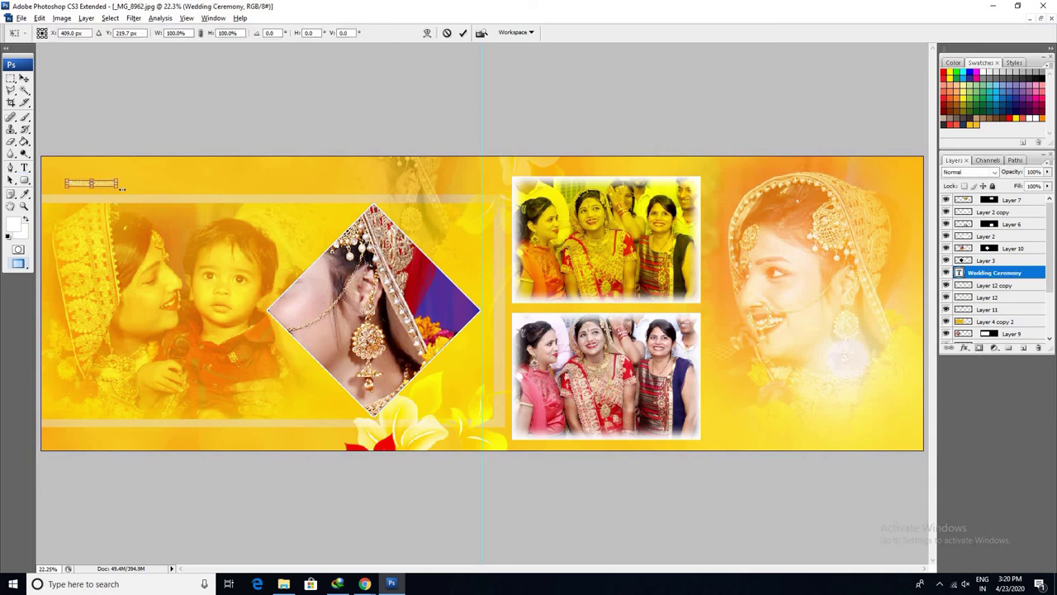
{"action": "mouse_move", "coordinate": [116, 180]}
{"action": "left_mouse_down"}
{"action": "mouse_move", "coordinate": [242, 181]}
{"action": "mouse_move", "coordinate": [247, 190]}
{"action": "left_mouse_up"}
{"action": "key", "text": "Return"}
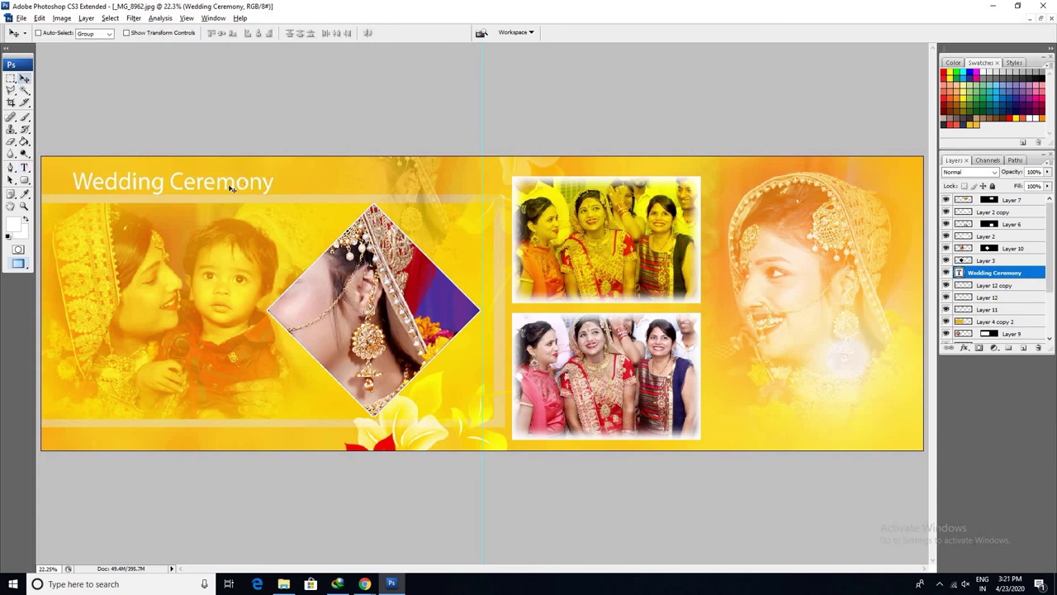
{"action": "key", "text": "t"}
{"action": "triple_click", "coordinate": [233, 186]}
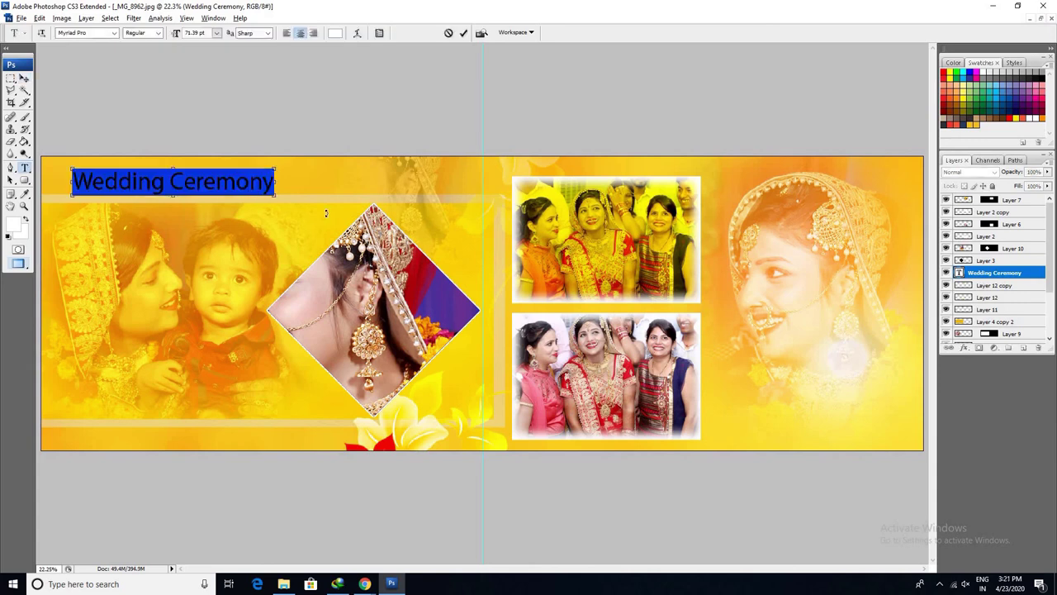
{"action": "key", "text": "ctrl+Return"}
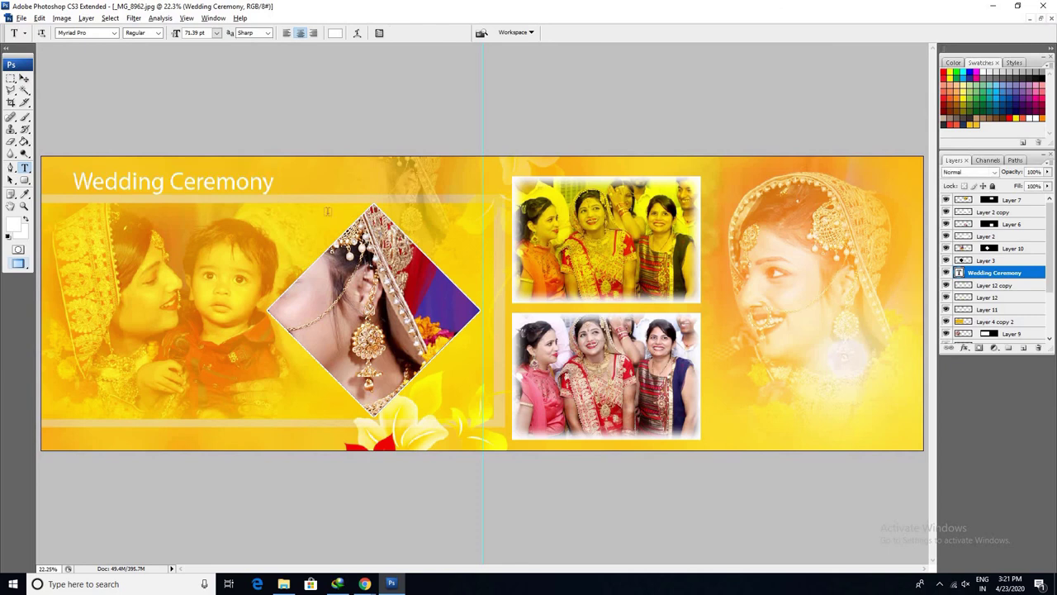
- Apply a Drop Shadow layer style to the title and view the whole spread
{"action": "key", "text": "alt+l"}
{"action": "key", "text": "y"}
{"action": "key", "text": "d"}
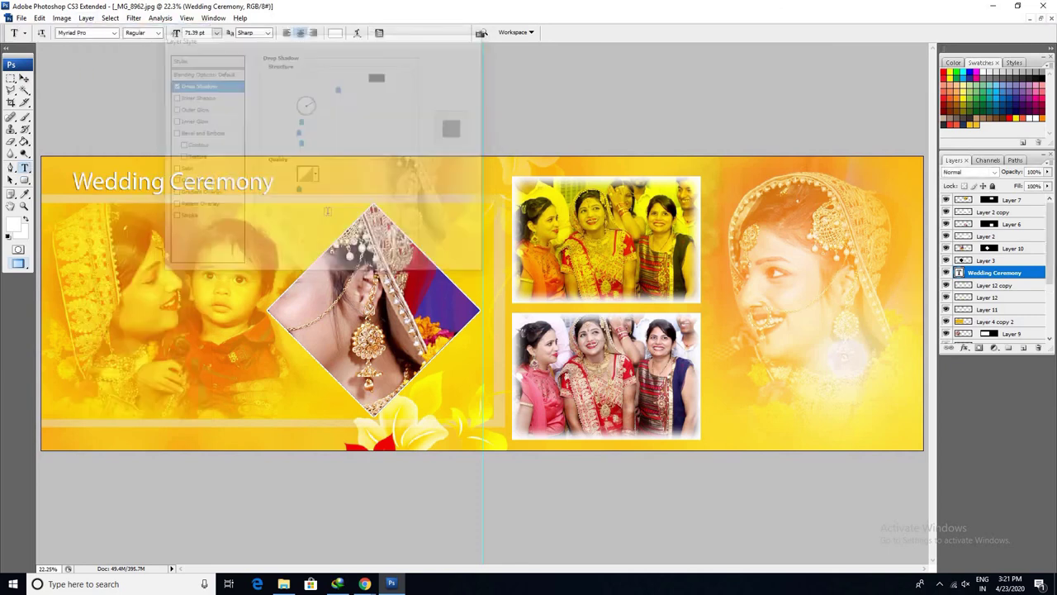
{"action": "key", "text": "Return"}
{"action": "key", "text": "ctrl+minus"}
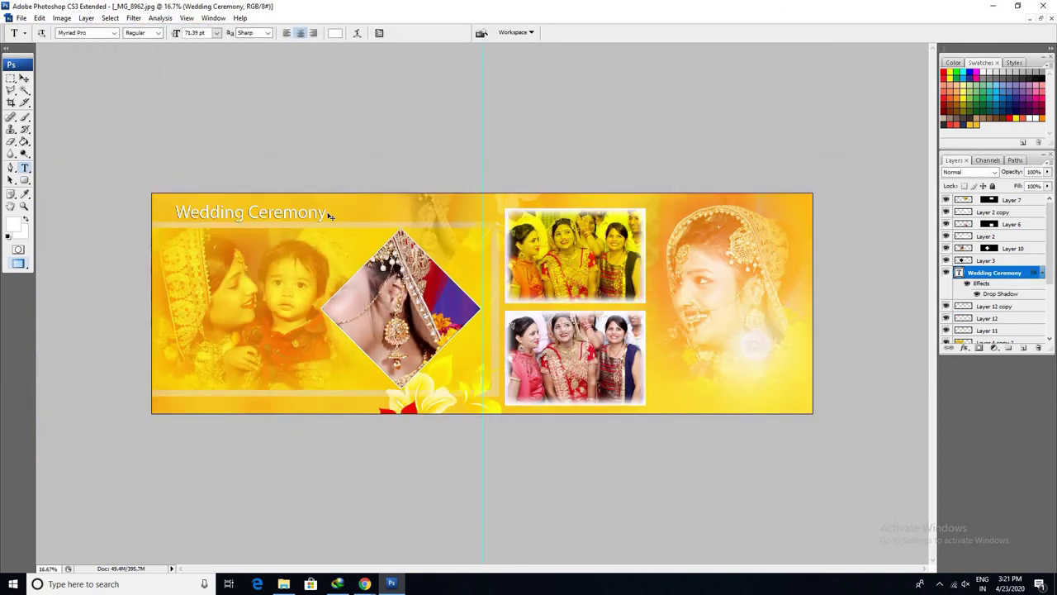